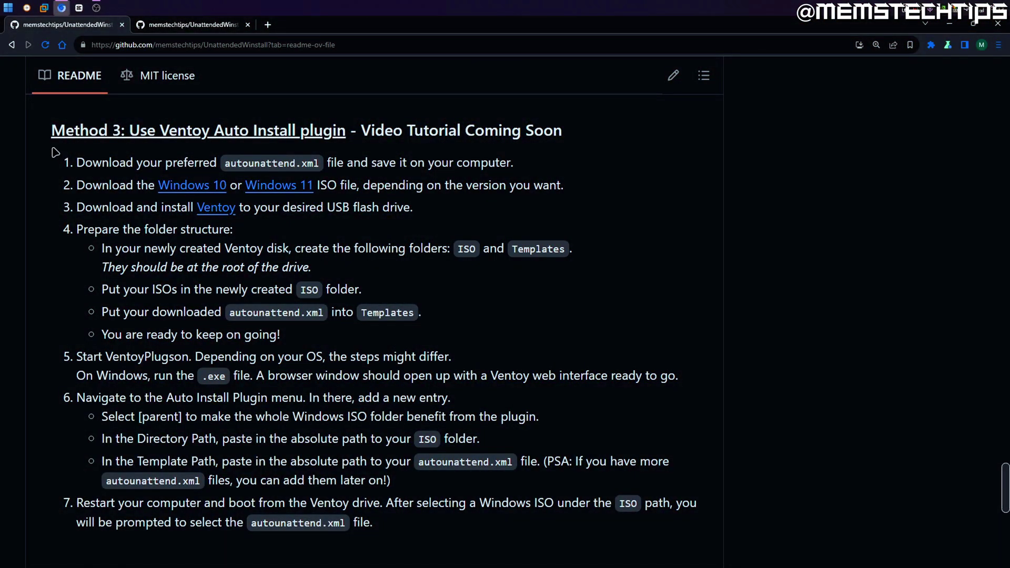
Highlight the Method 3 heading and the repo's About text, ending on the UnattendedWinstall front page.
left_click_drag(53, 132, 346, 132)
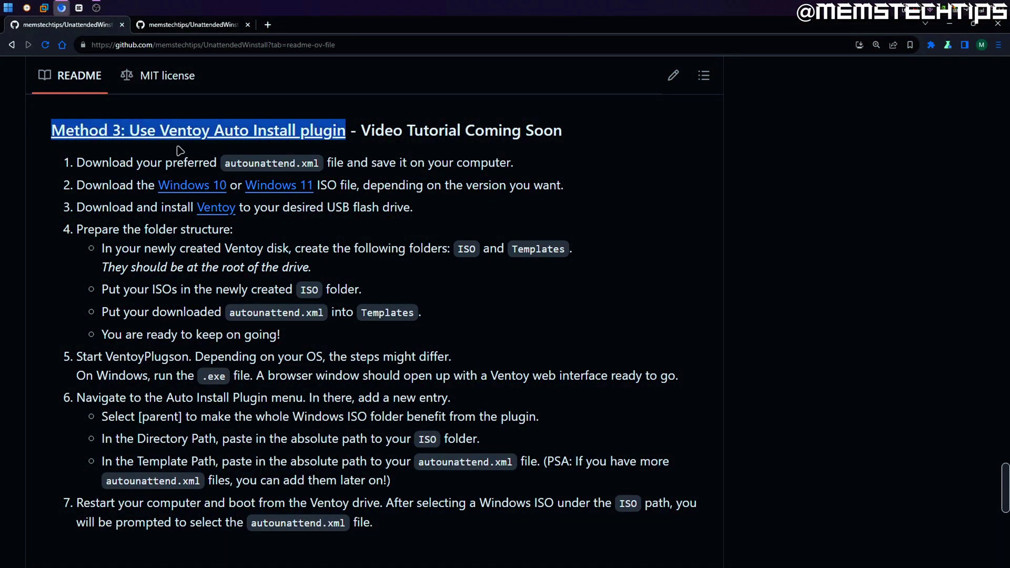
left_click(198, 27)
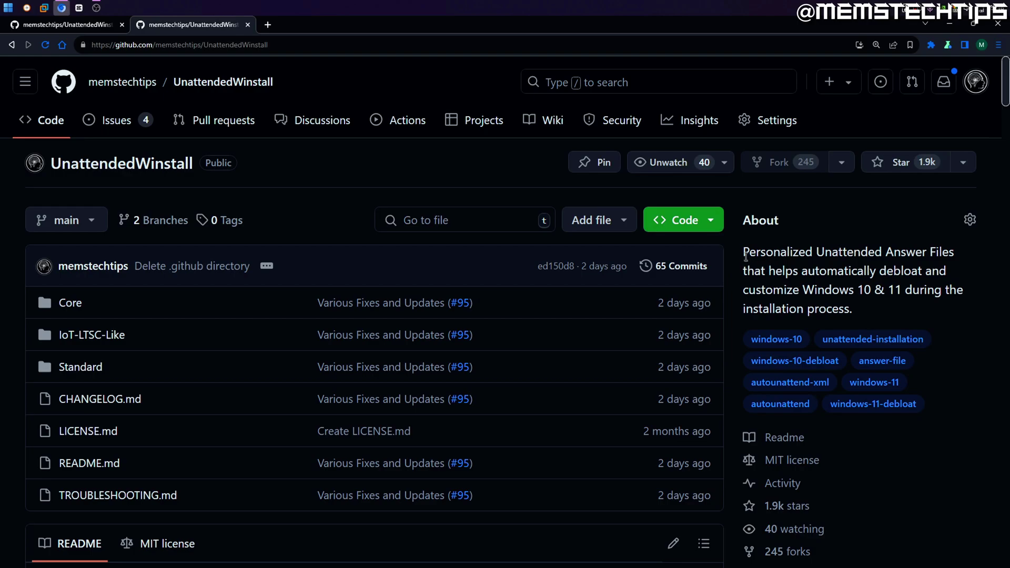
left_click_drag(814, 253, 946, 307)
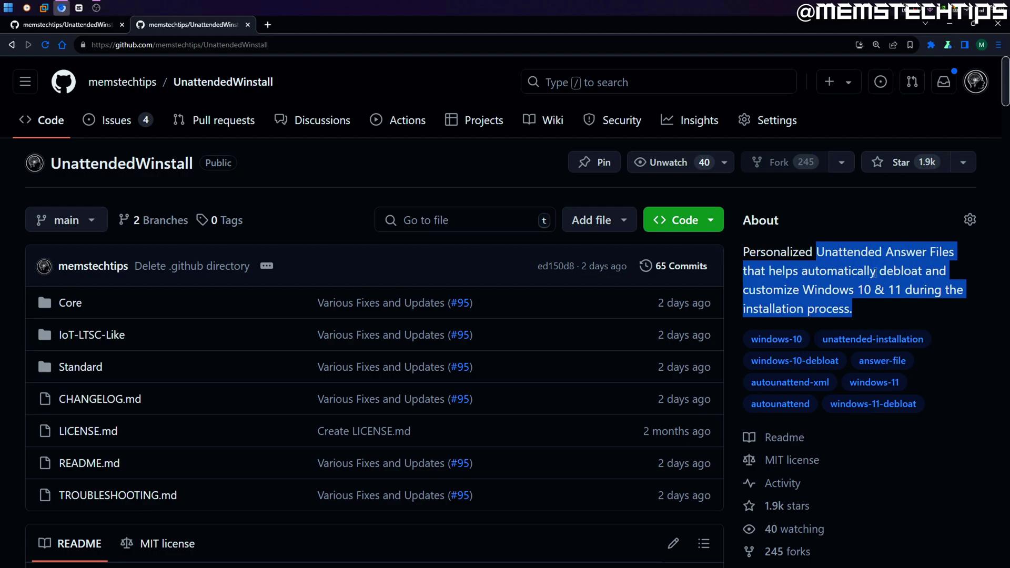
left_click(868, 316)
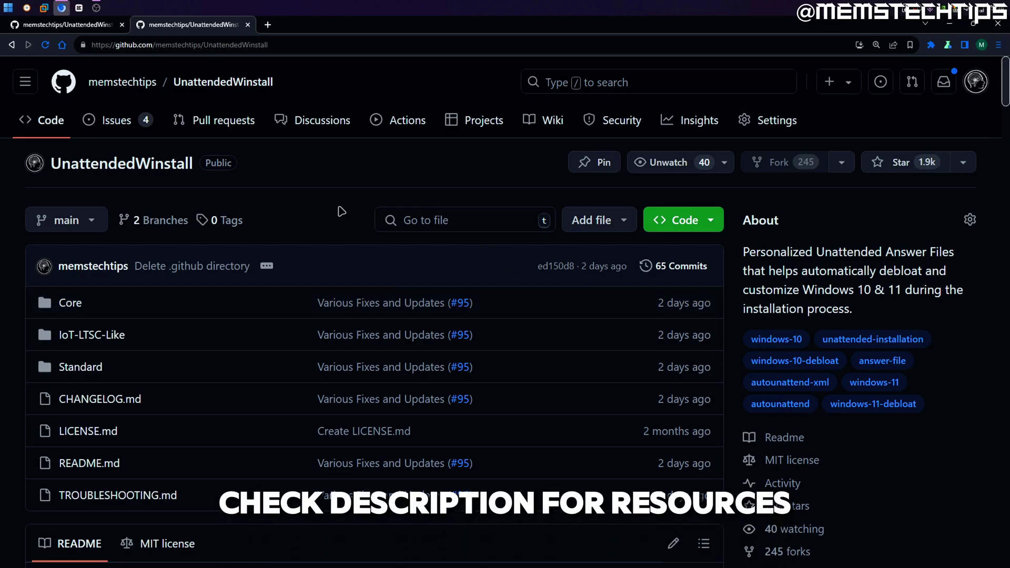
key("ctrl+shift+Tab")
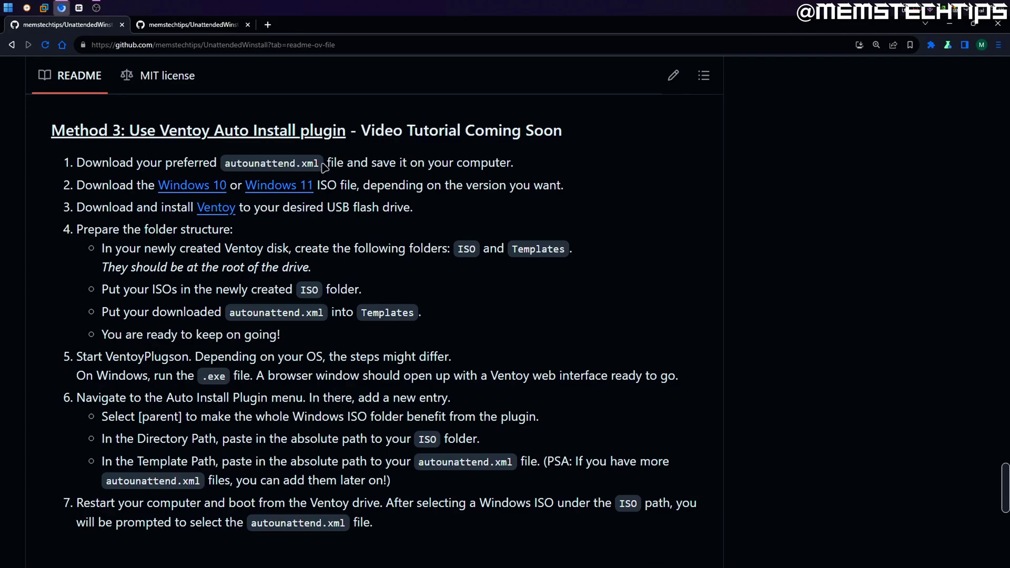
key("ctrl+Tab")
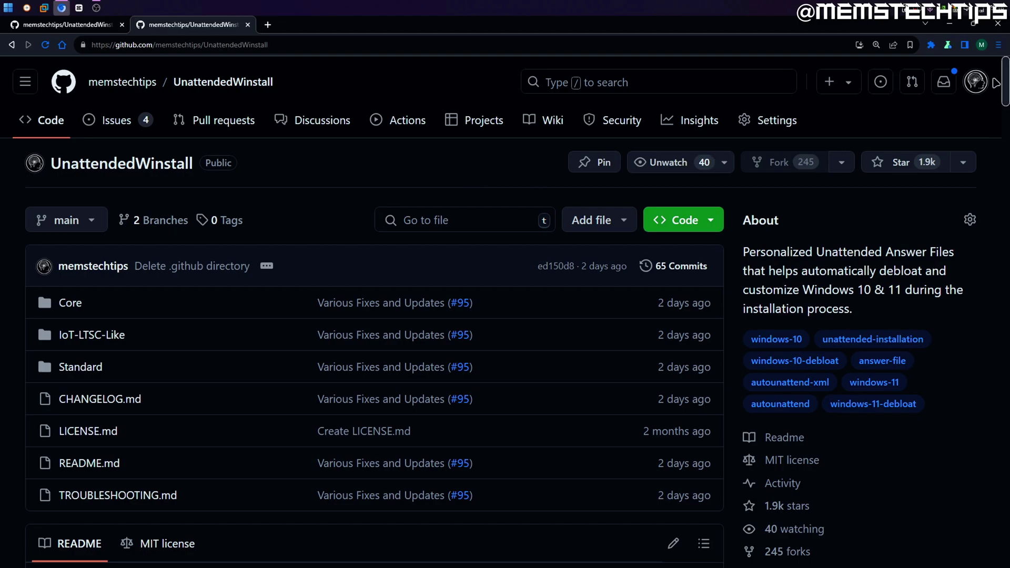
Scroll the README past the IoT-LTSC-Like and Standard sections to the Core version.
left_click_drag(996, 83, 992, 304)
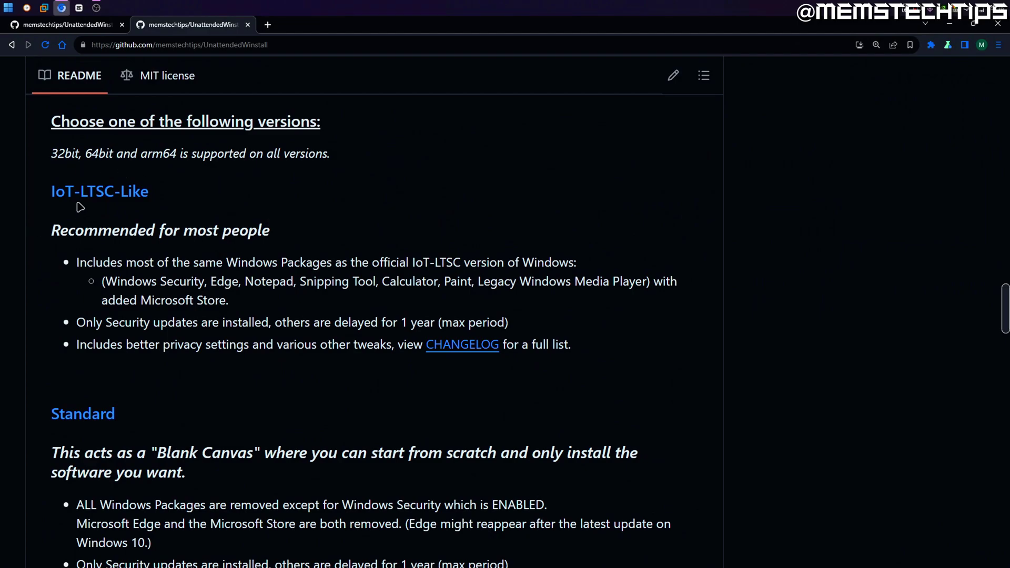
scroll(119, 202, "down", 4)
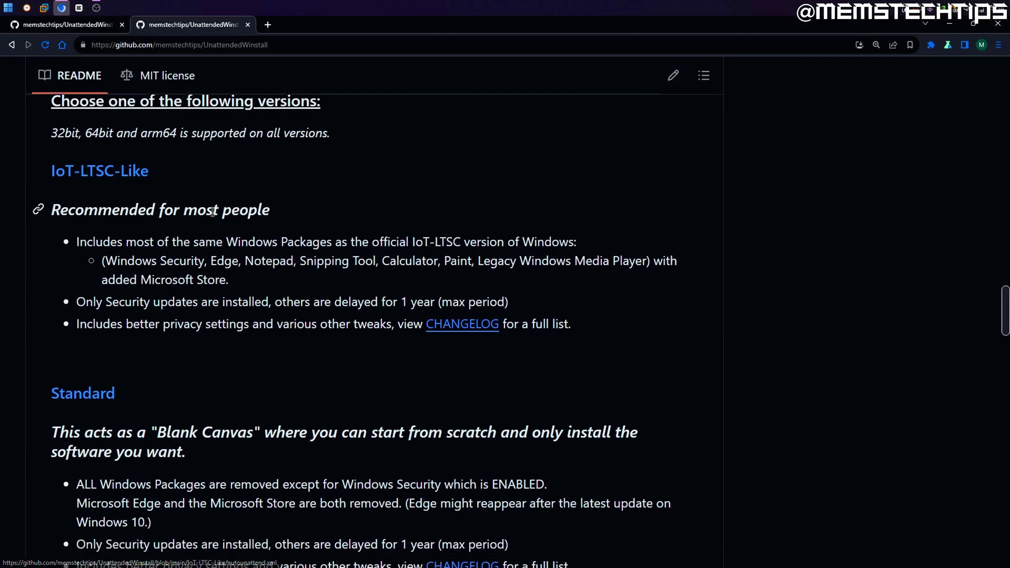
scroll(101, 219, "down", 5)
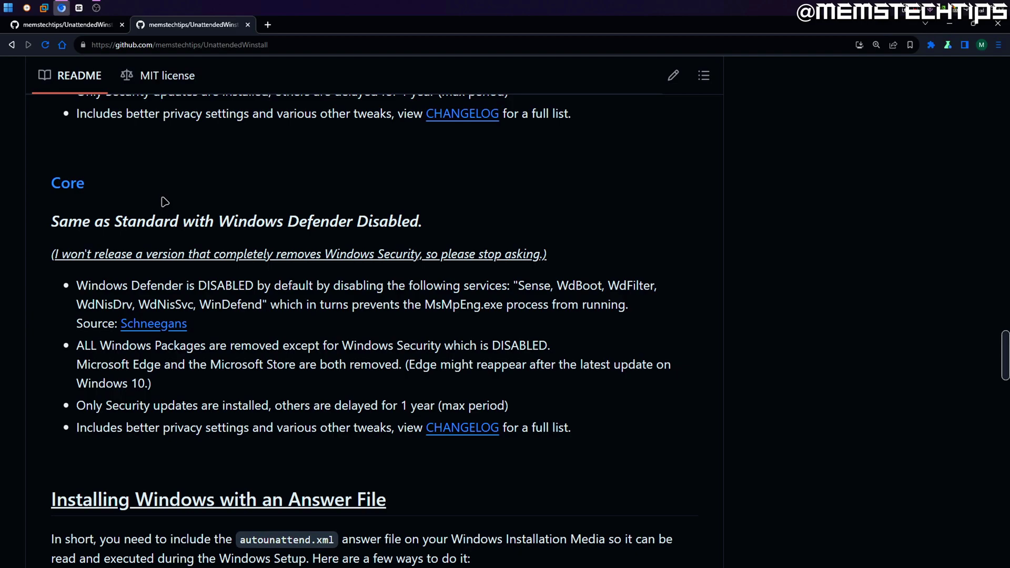
scroll(170, 202, "up", 8)
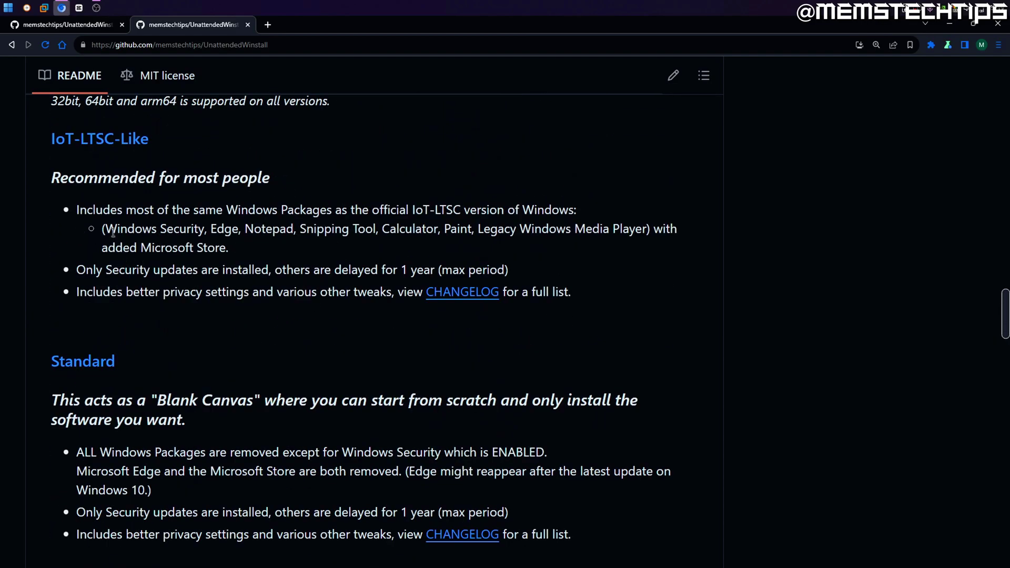
scroll(198, 293, "down", 9)
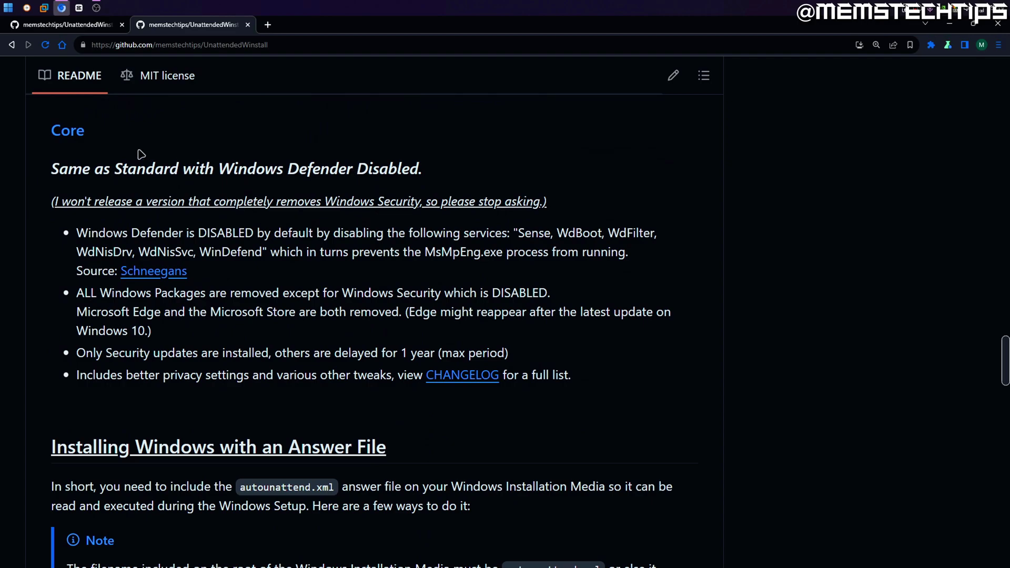
Open the Core version's autounattend.xml and download the raw file.
left_click(66, 131)
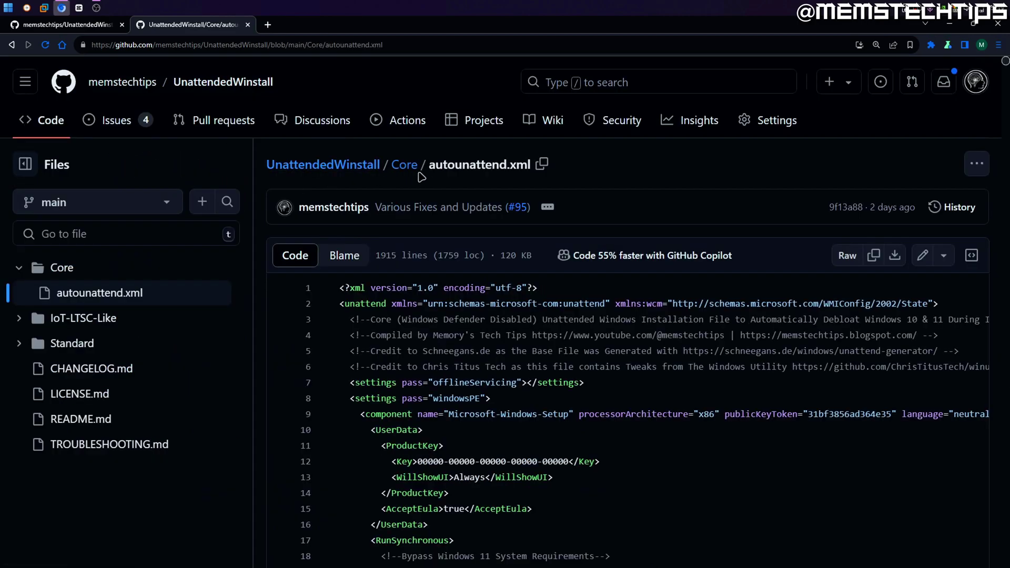
scroll(743, 245, "down", 2)
scroll(743, 246, "down", 1)
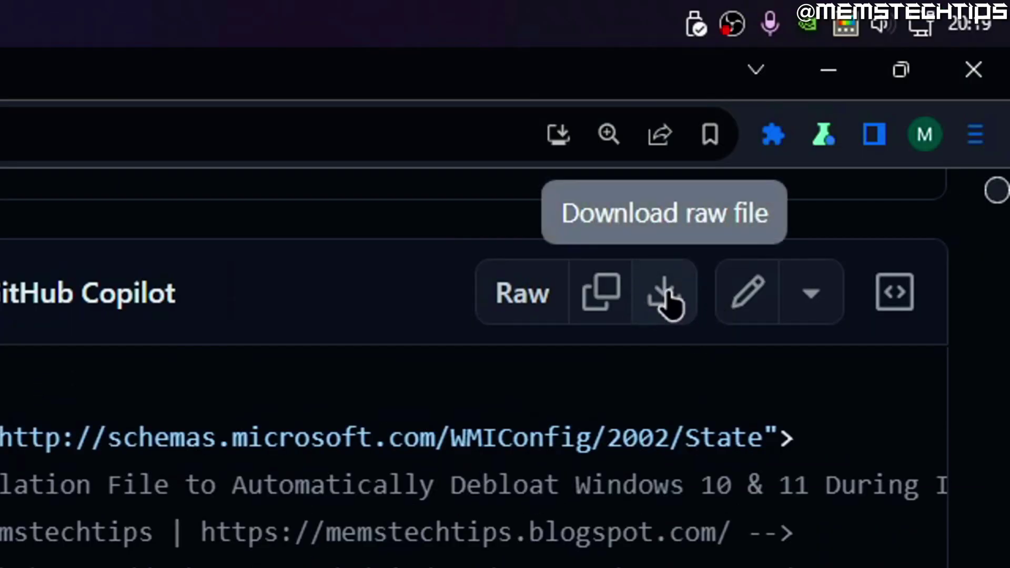
left_click(666, 297)
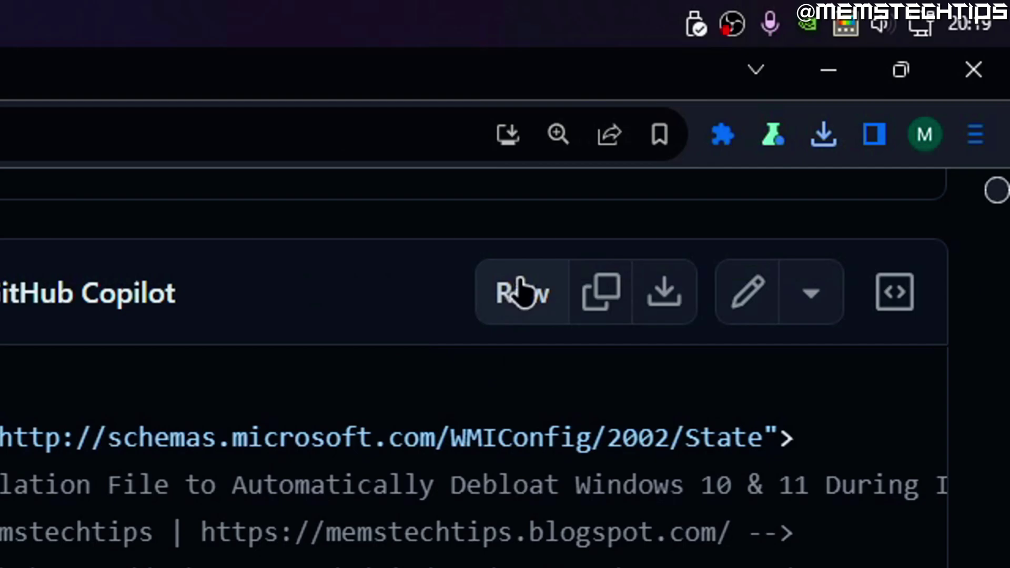
Save the raw autounattend.xml to the Desktop, replacing the existing copy.
left_click(522, 296)
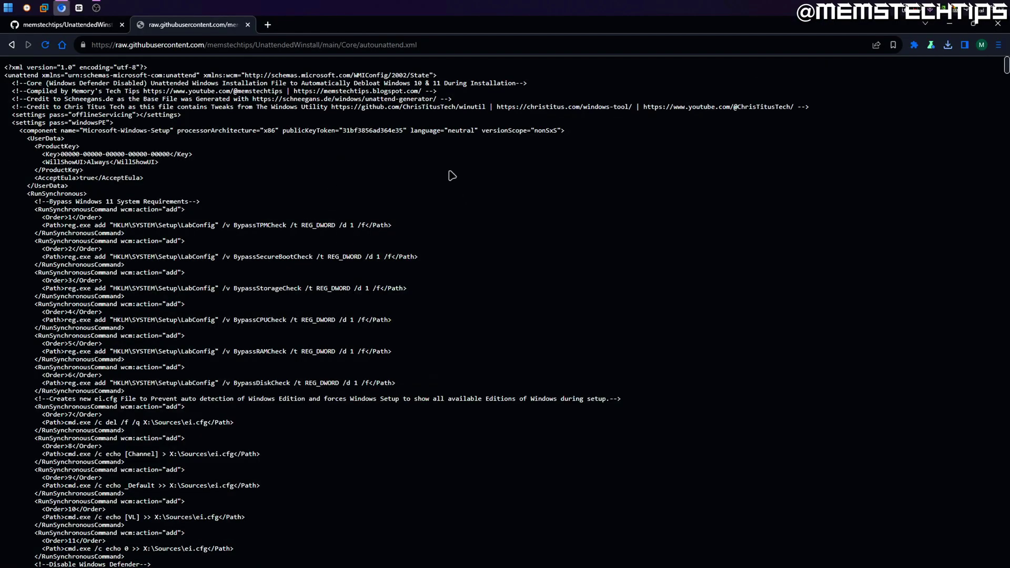
right_click(439, 149)
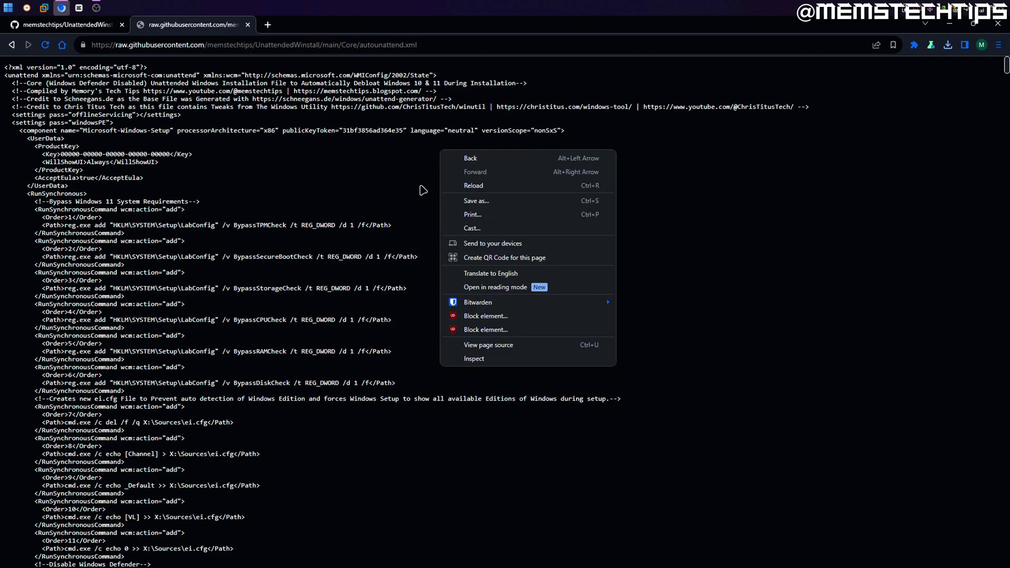
left_click(524, 204)
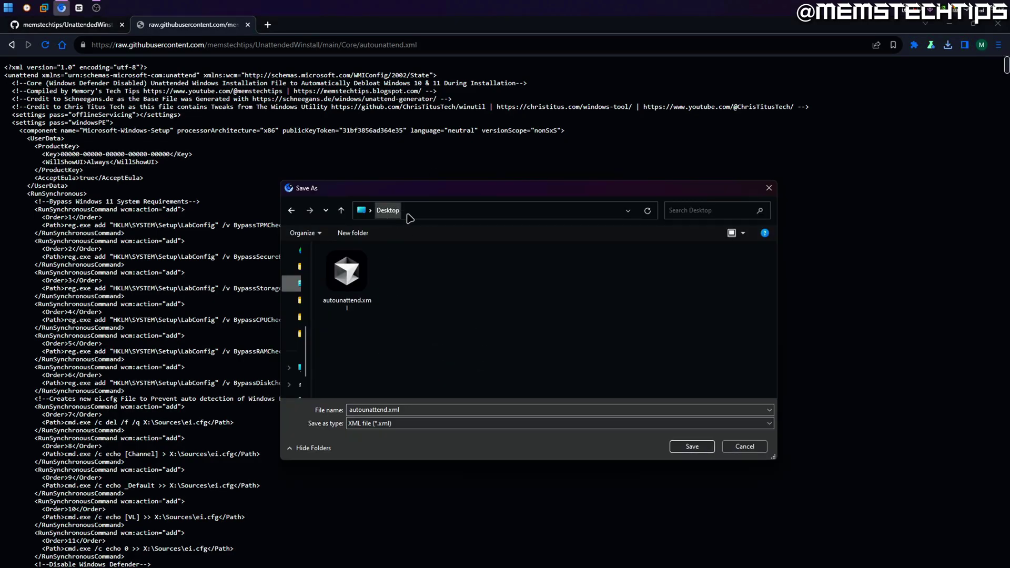
left_click(691, 445)
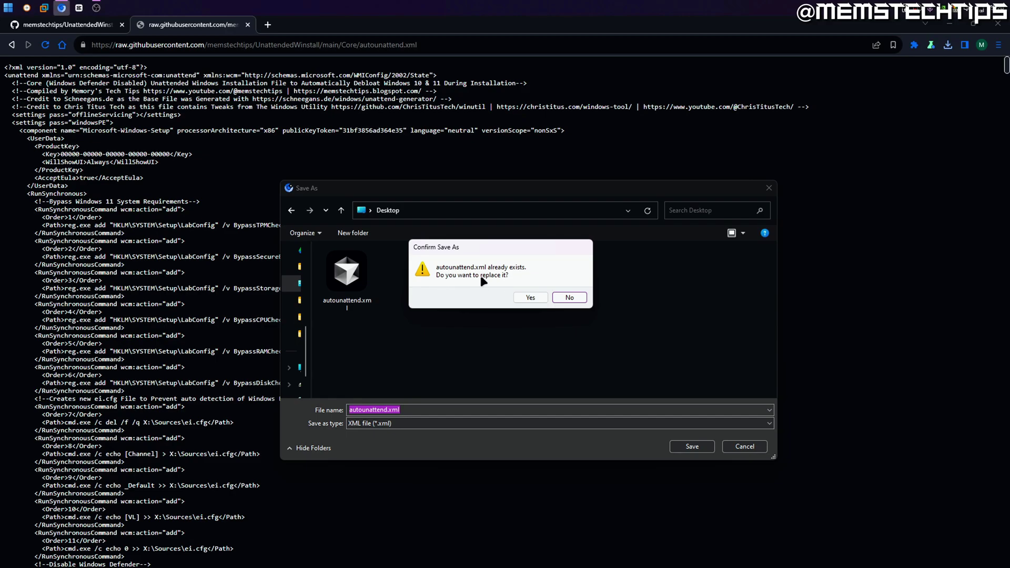
left_click(536, 297)
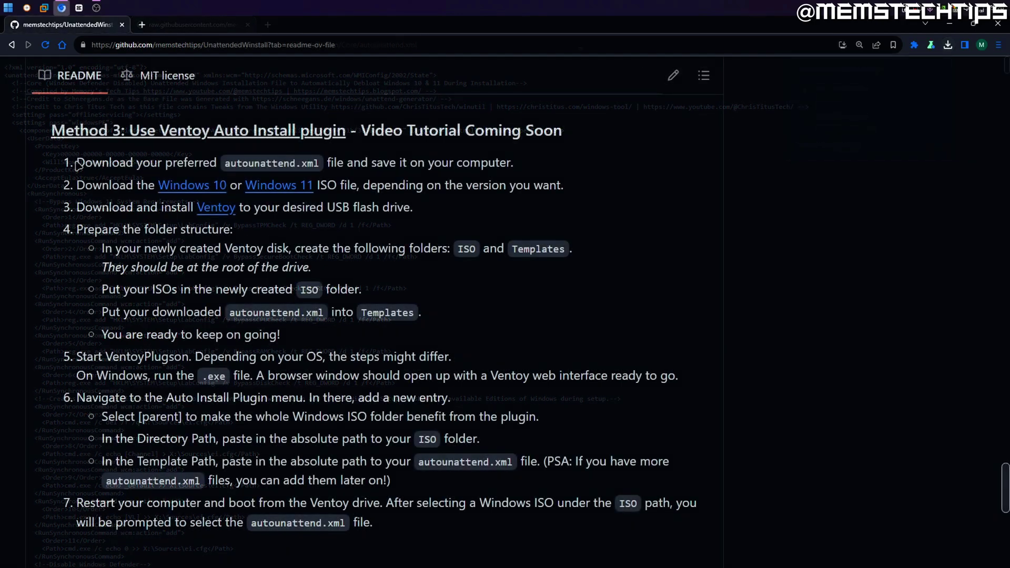
Open Microsoft's Windows 11 download page from the first Method 3 step in a new tab.
left_click_drag(76, 162, 526, 161)
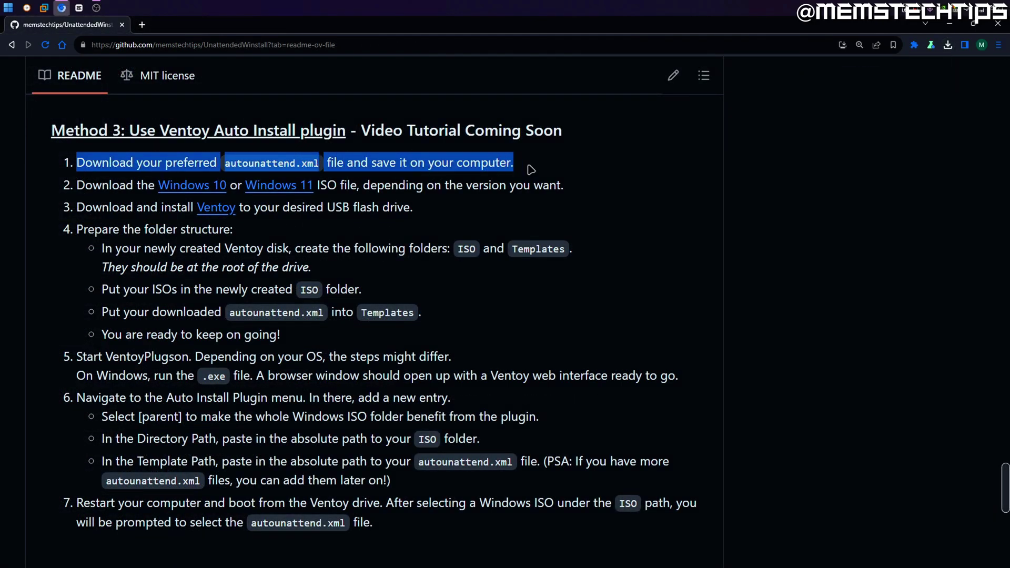
left_click(106, 180)
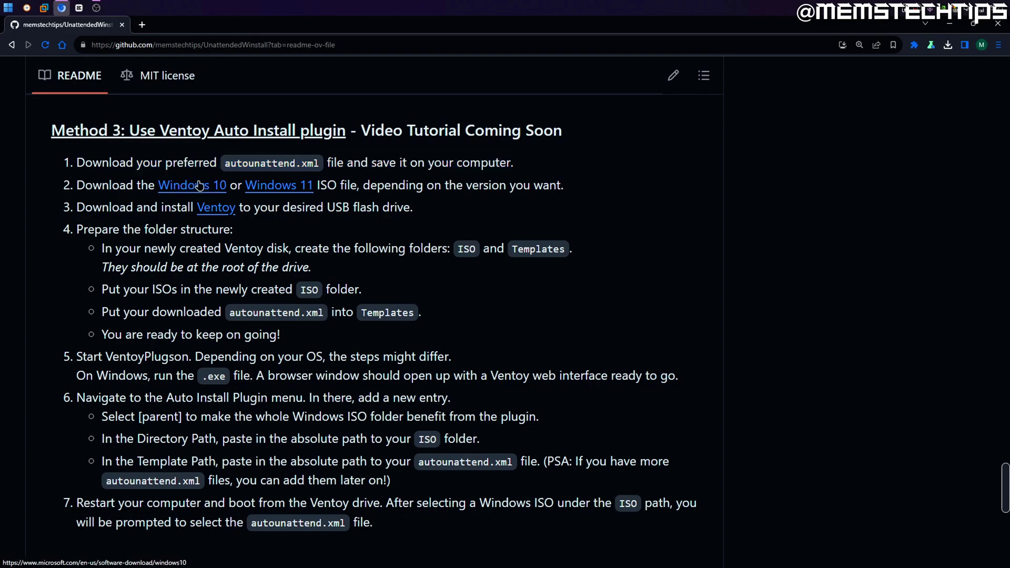
middle_click(288, 189)
left_click(192, 24)
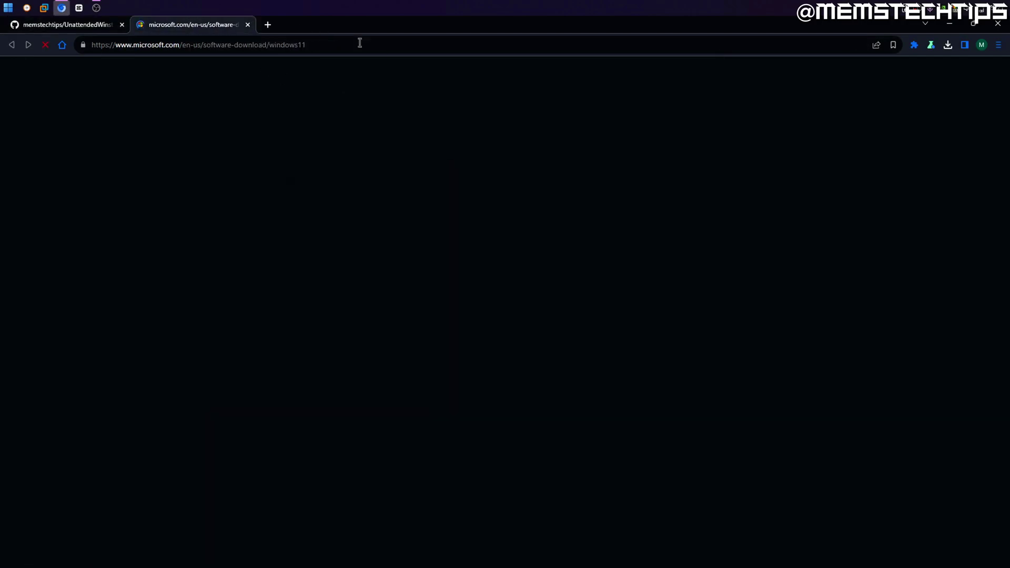
Choose the Windows 11 multi-edition x64 ISO with English (United States) as the language.
scroll(426, 268, "down", 5)
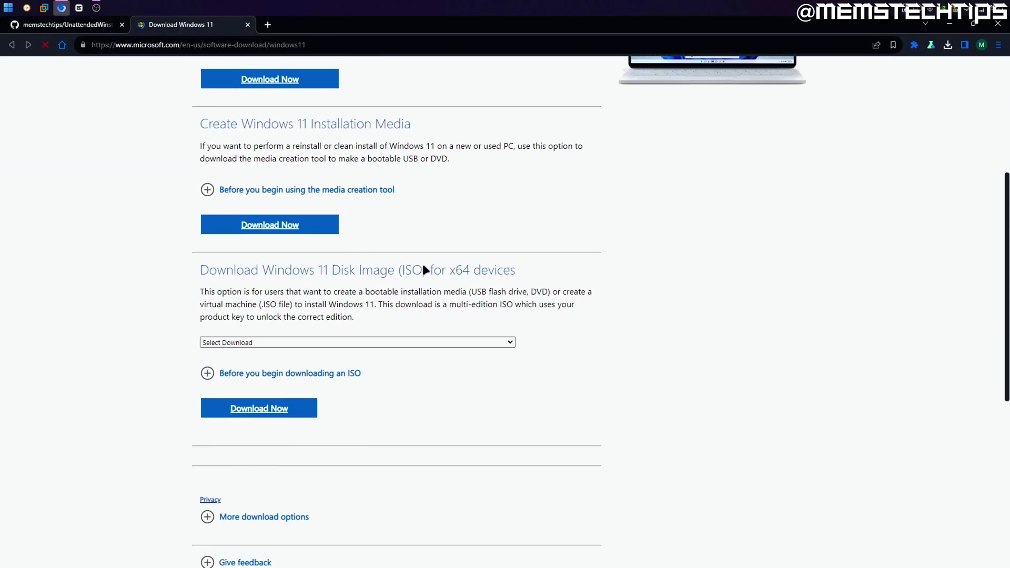
scroll(453, 261, "down", 2)
left_click(279, 232)
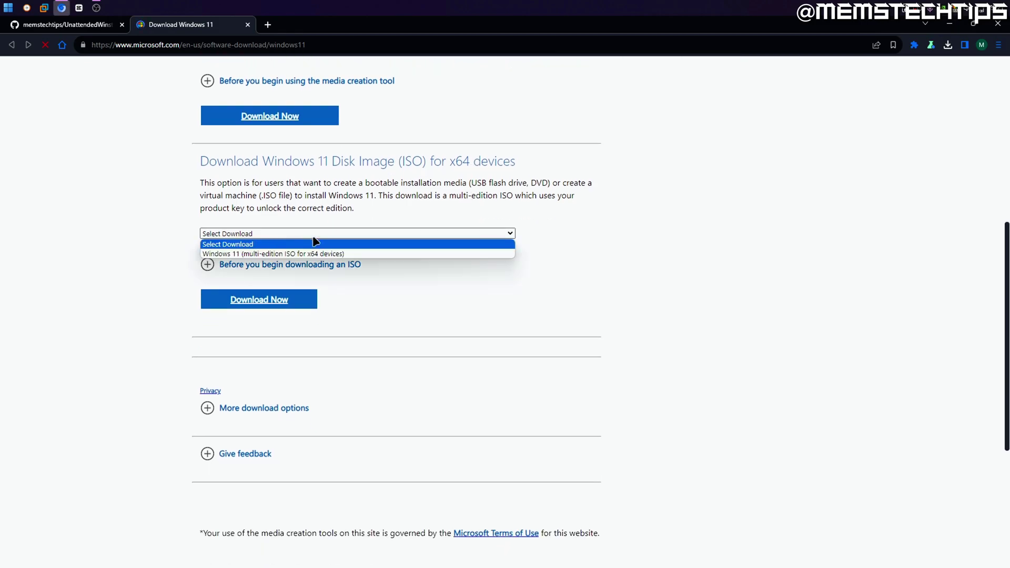
left_click(244, 254)
left_click(259, 299)
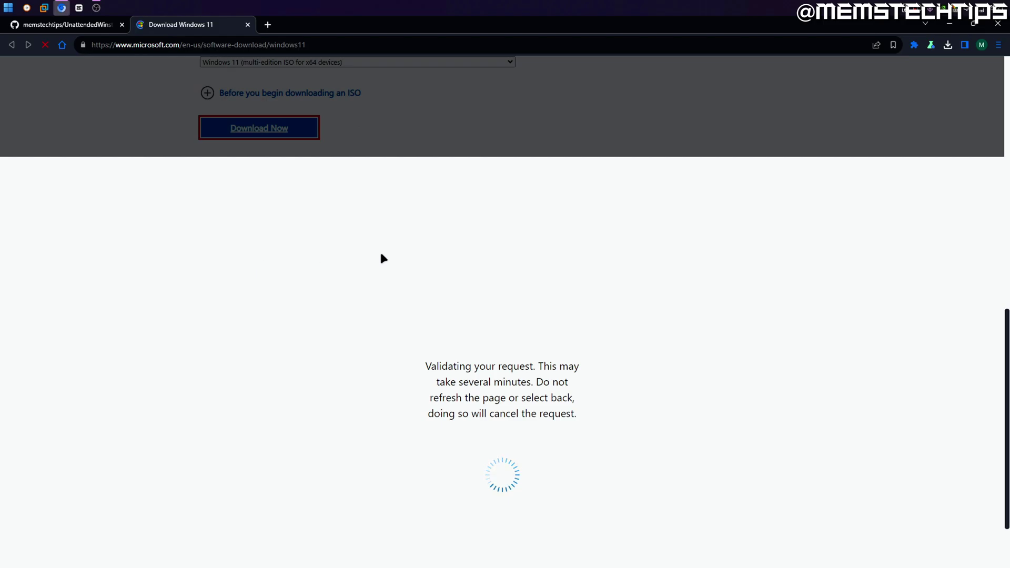
left_click(295, 250)
left_click(239, 357)
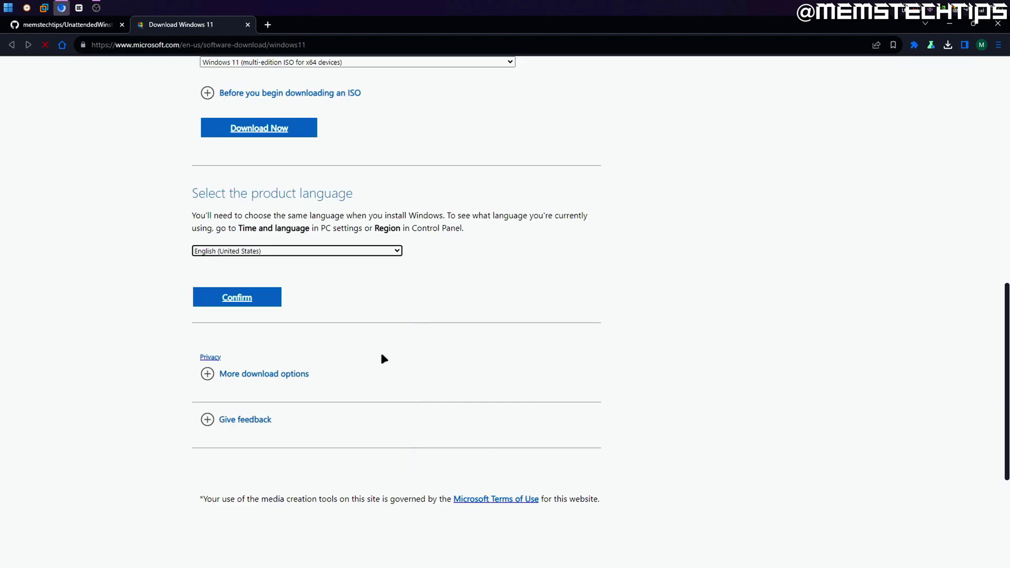
left_click(254, 300)
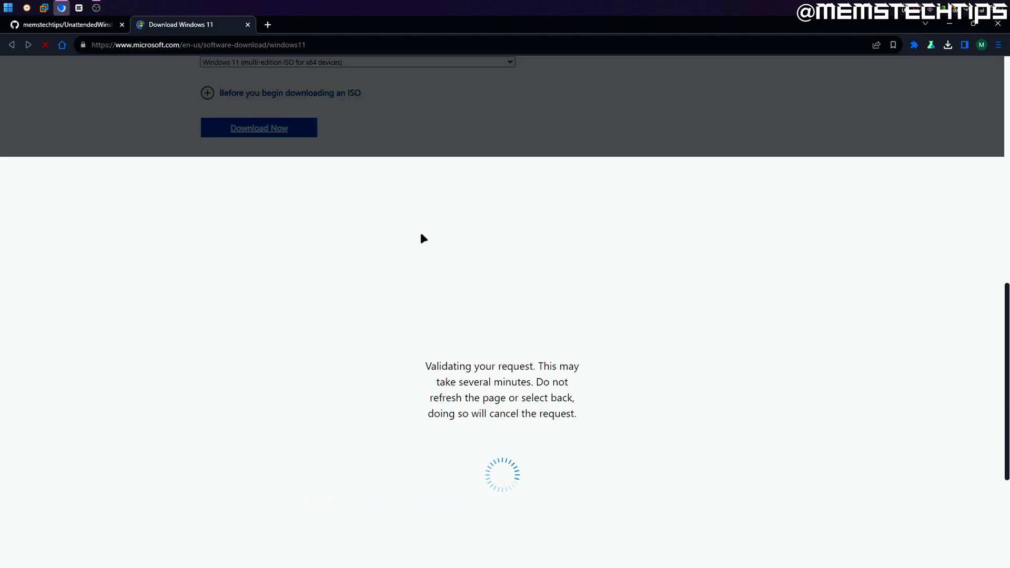
Start the 64-bit Win11_23H2_English_x64v2.iso download and go back to the GitHub README.
left_click(341, 122)
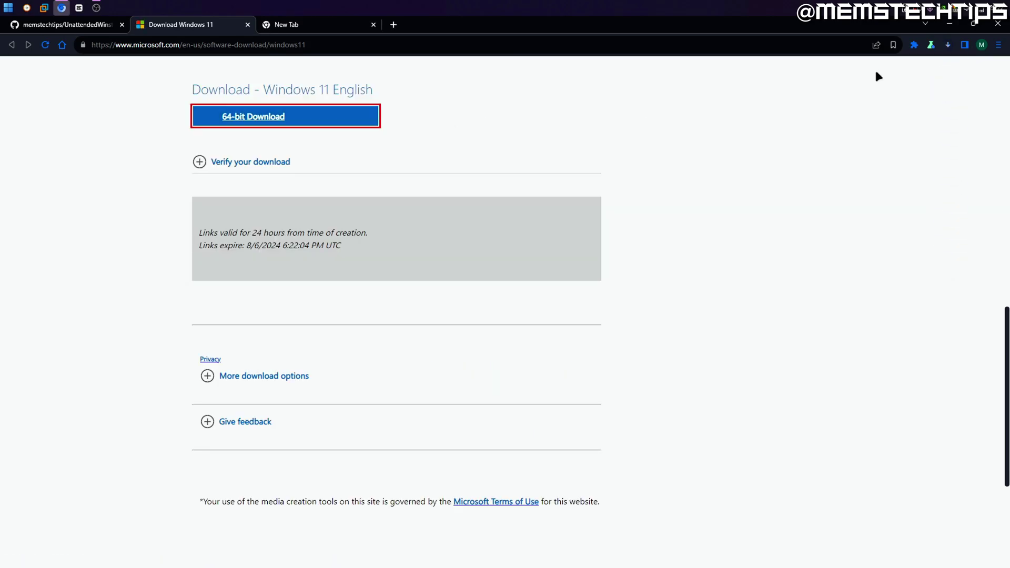
left_click(948, 46)
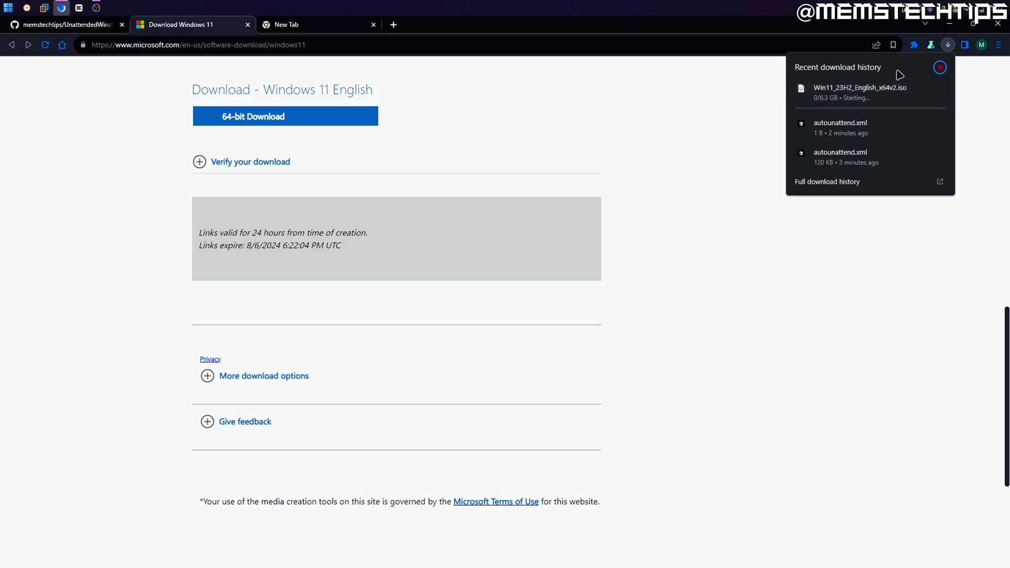
left_click(69, 25)
Close the spare empty tab and highlight the Method 3 steps for the ISO and Ventoy.
scroll(523, 175, "up", 5)
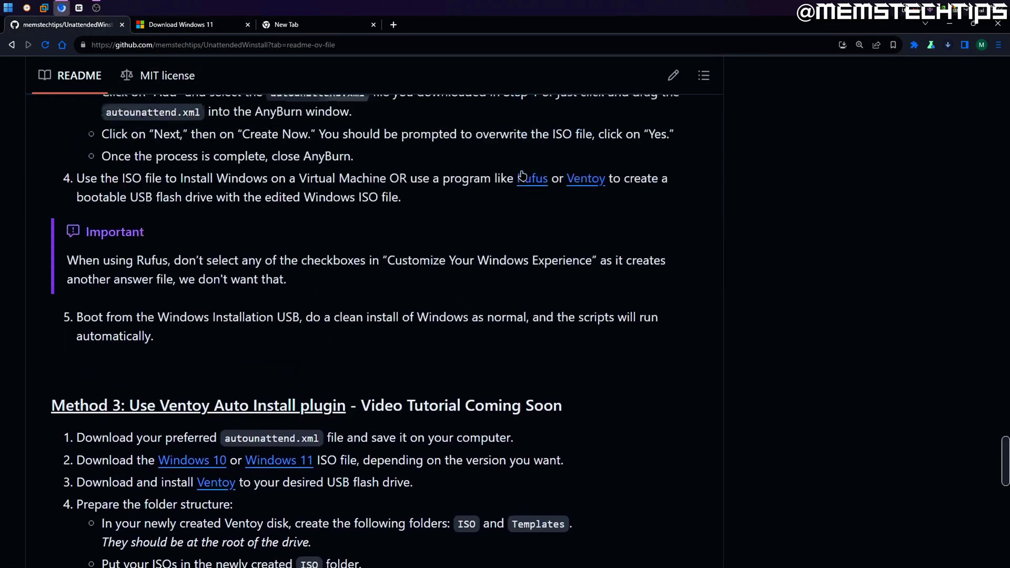
scroll(523, 175, "up", 12)
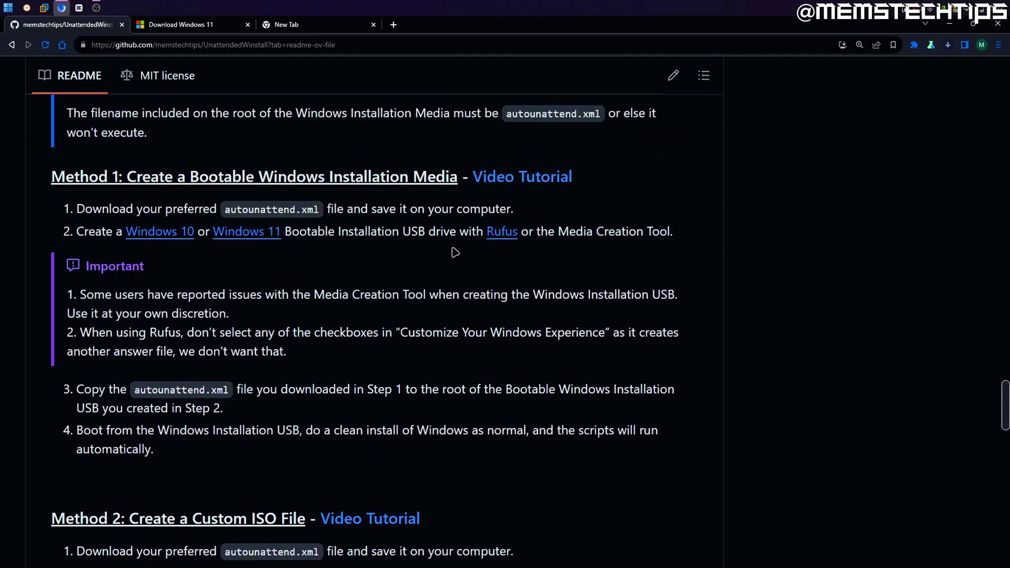
scroll(455, 253, "down", 8)
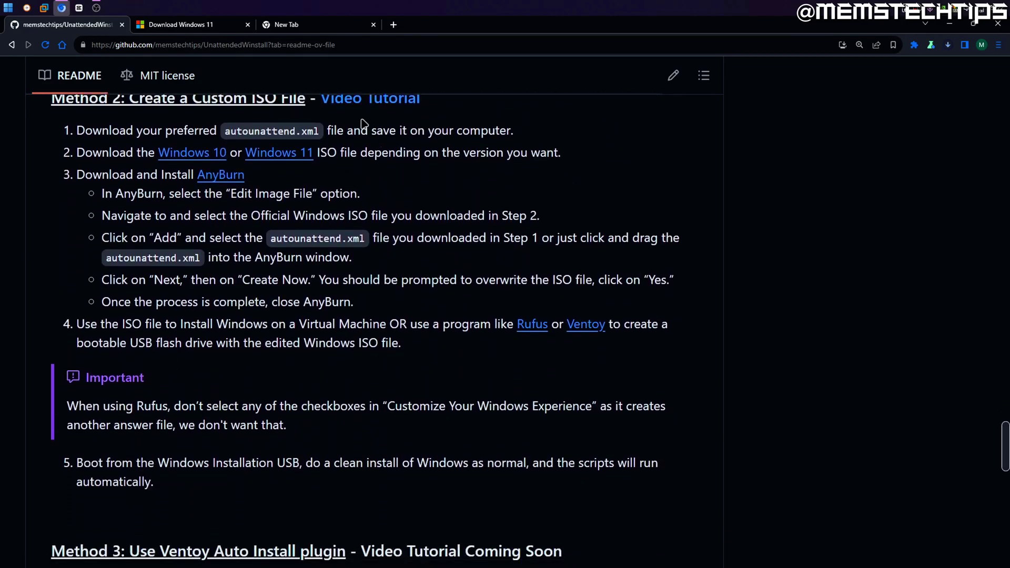
scroll(363, 126, "up", 1)
scroll(419, 213, "down", 1)
scroll(419, 213, "down", 8)
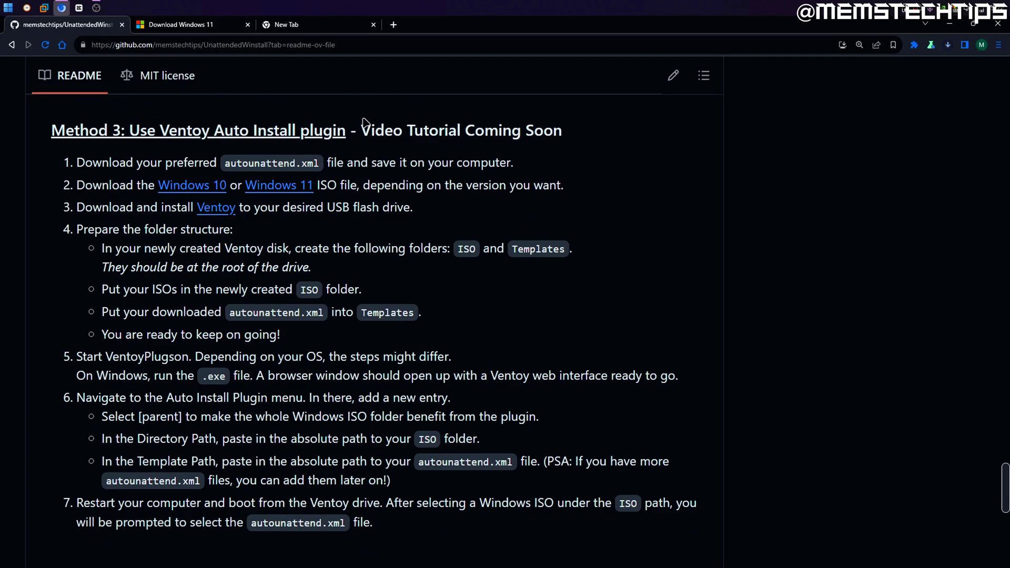
middle_click(317, 24)
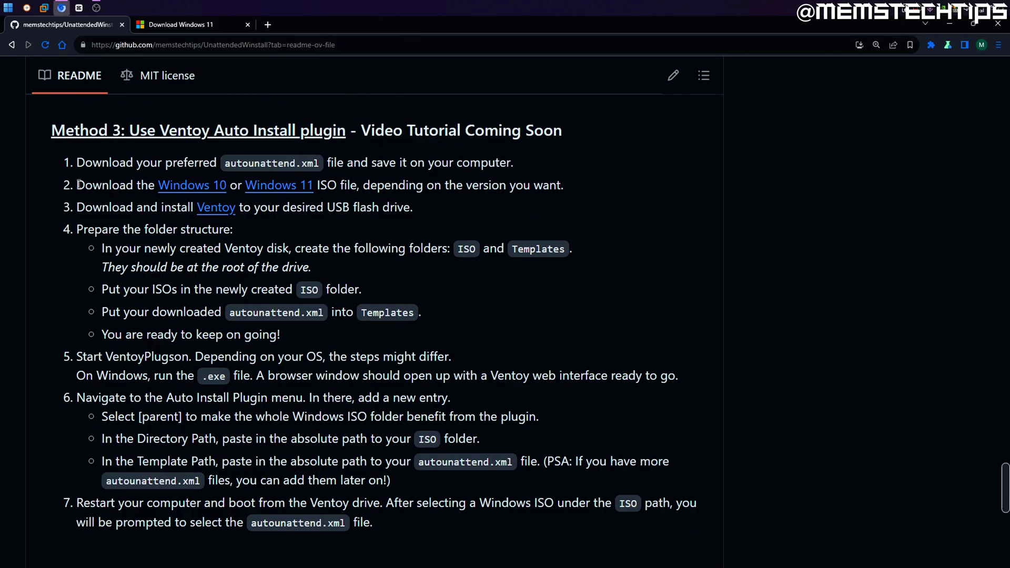
left_click_drag(78, 185, 584, 184)
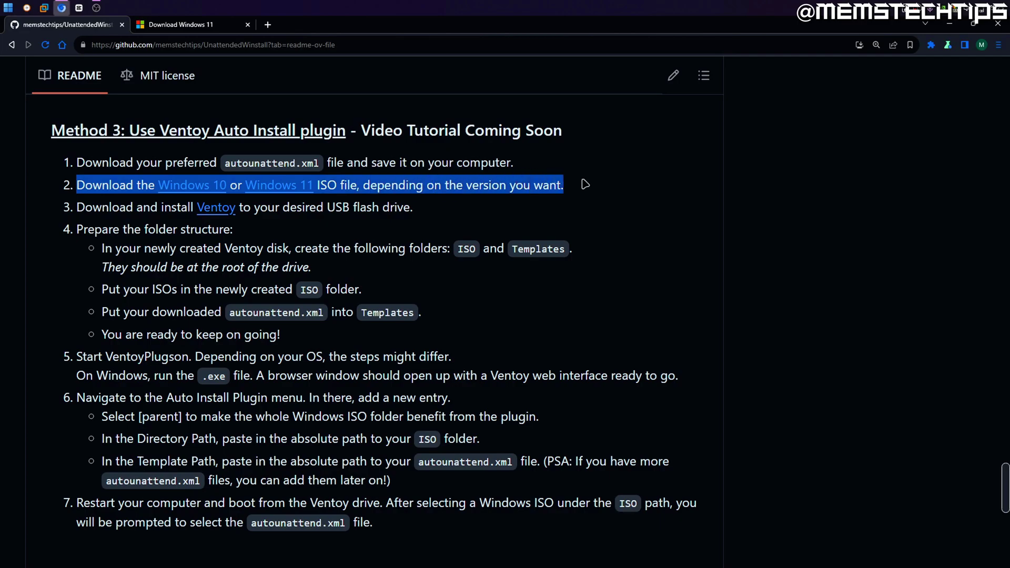
left_click(339, 185)
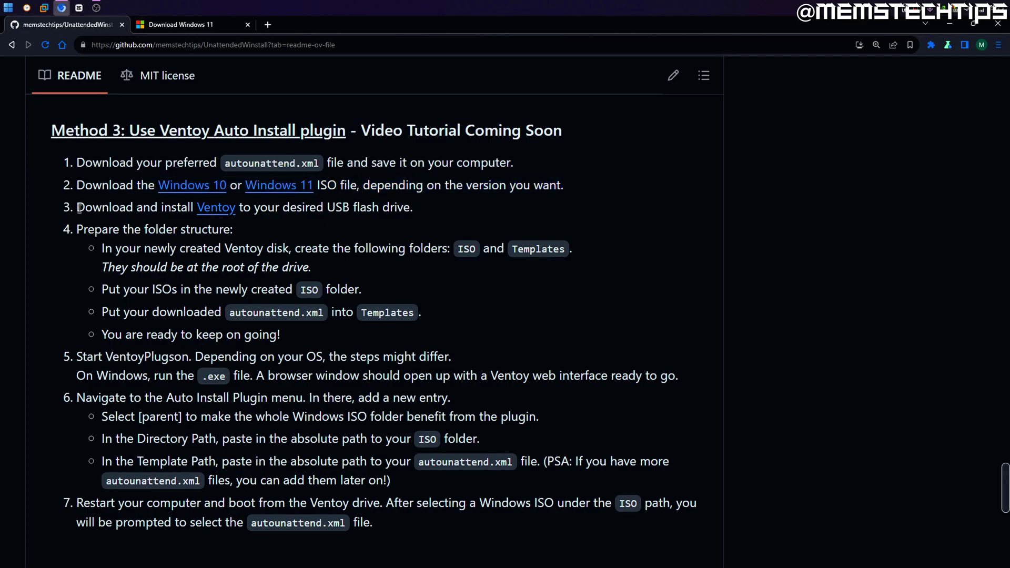
left_click_drag(79, 208, 418, 208)
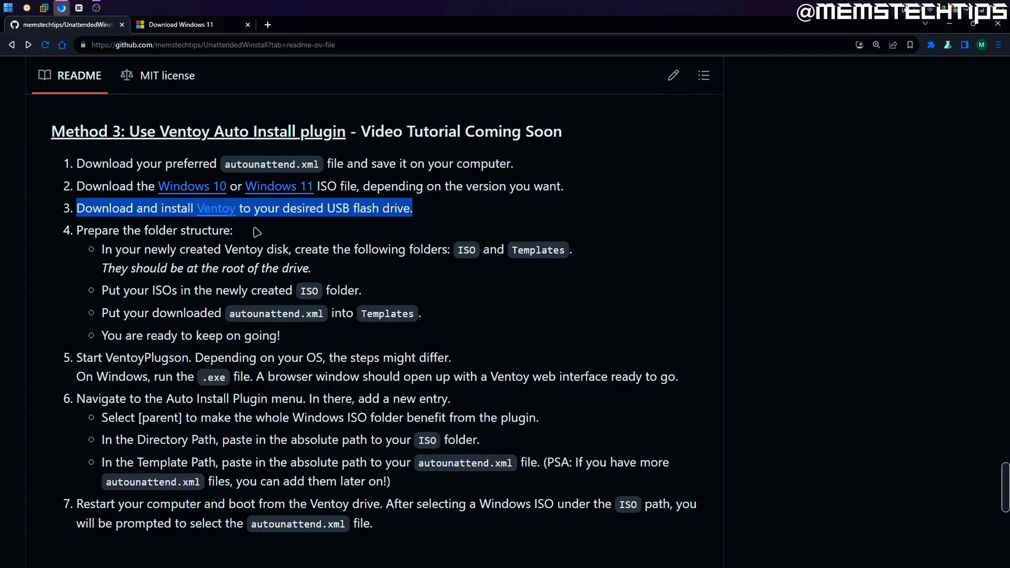
Open the Ventoy repository in a new tab and go to its 1.0.99 release.
middle_click(216, 210)
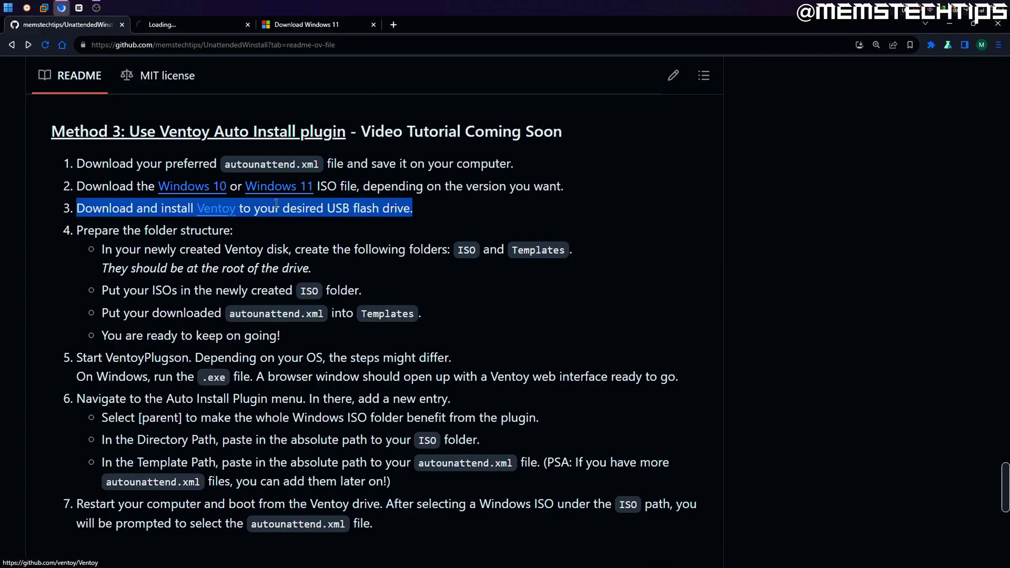
left_click(189, 25)
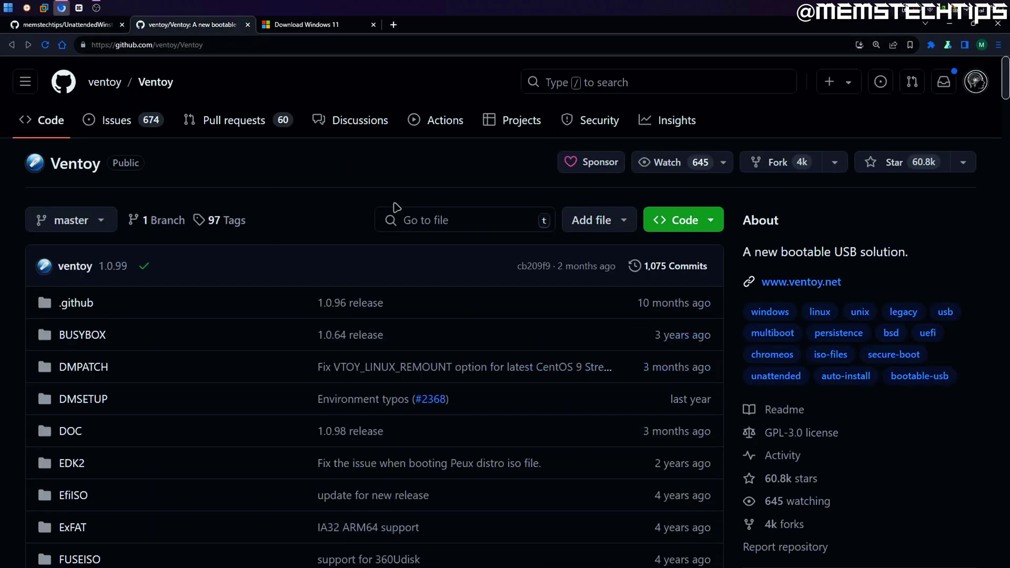
scroll(914, 226, "down", 6)
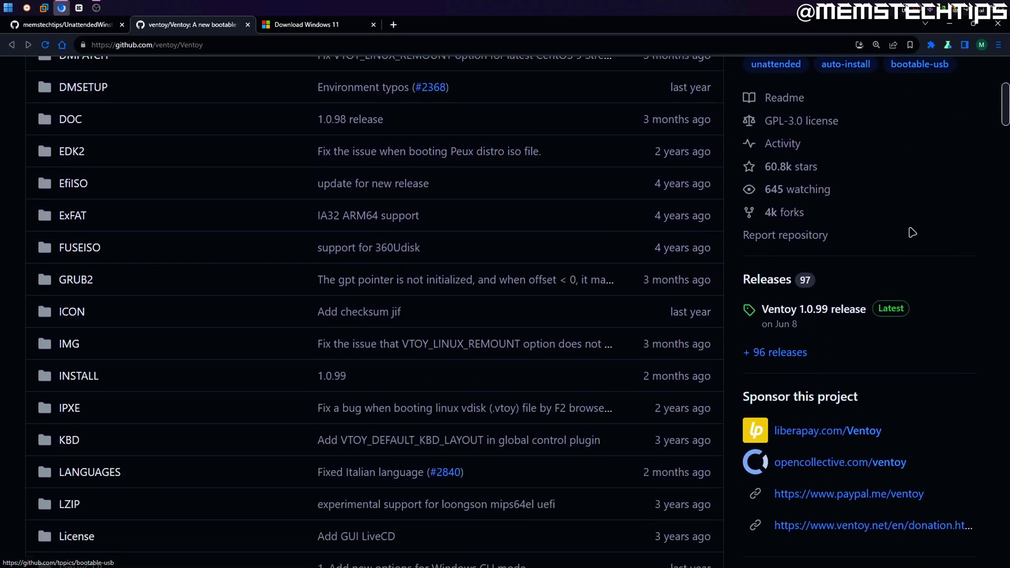
left_click(804, 309)
Download ventoy-1.0.99-windows.zip and show it in its Desktop folder.
scroll(509, 232, "down", 8)
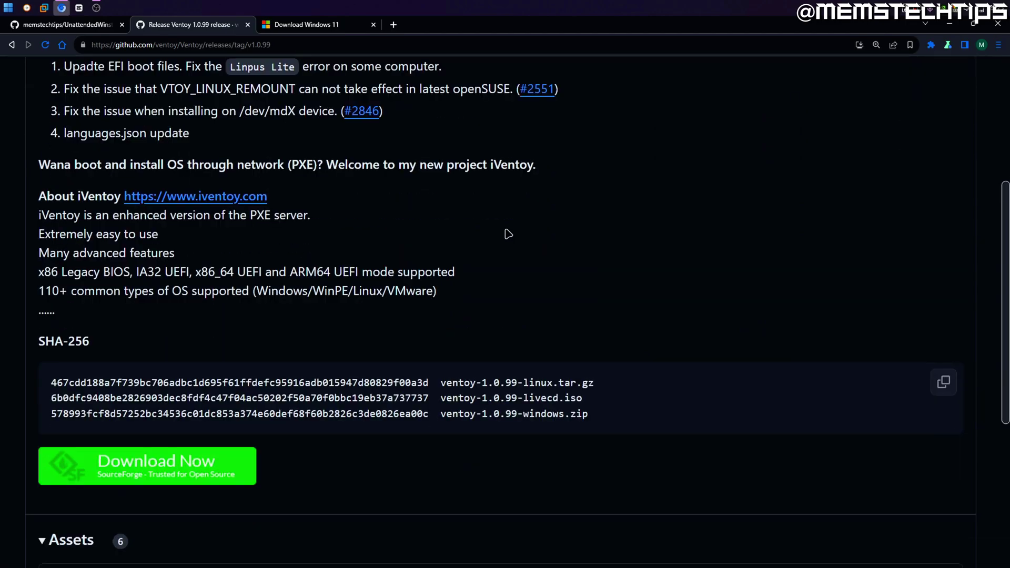
scroll(504, 232, "down", 2)
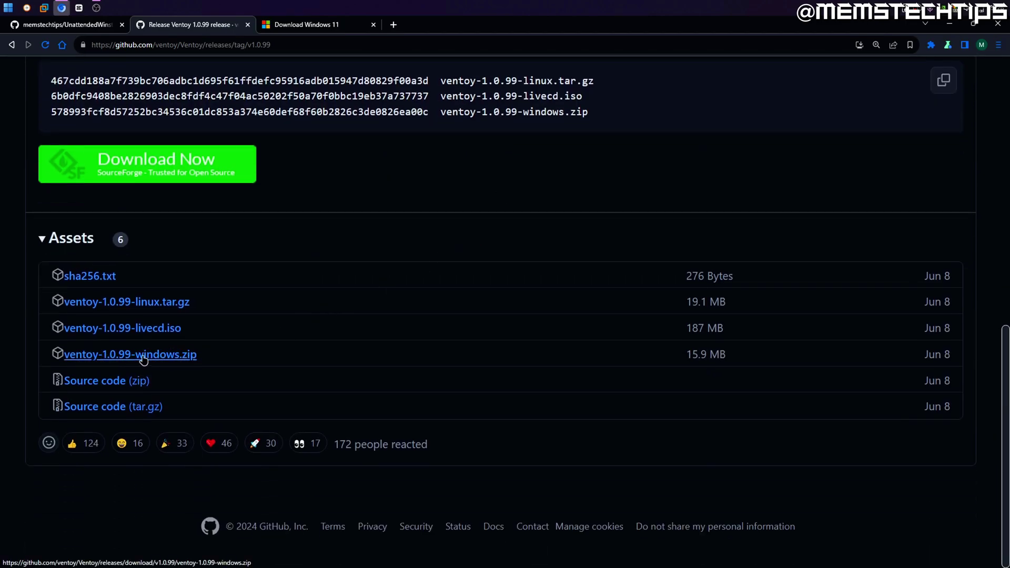
left_click(182, 355)
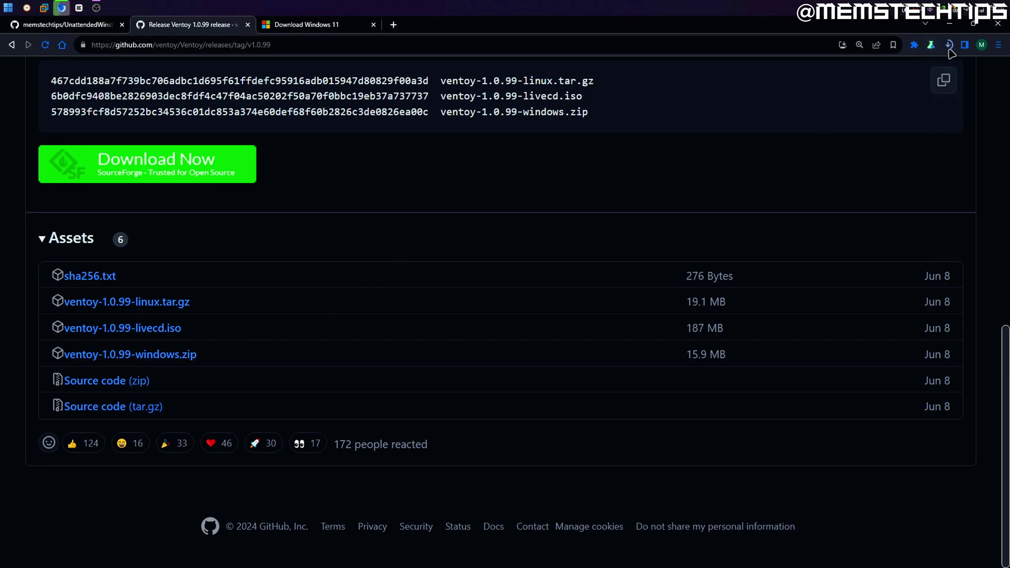
left_click(947, 46)
left_click(923, 89)
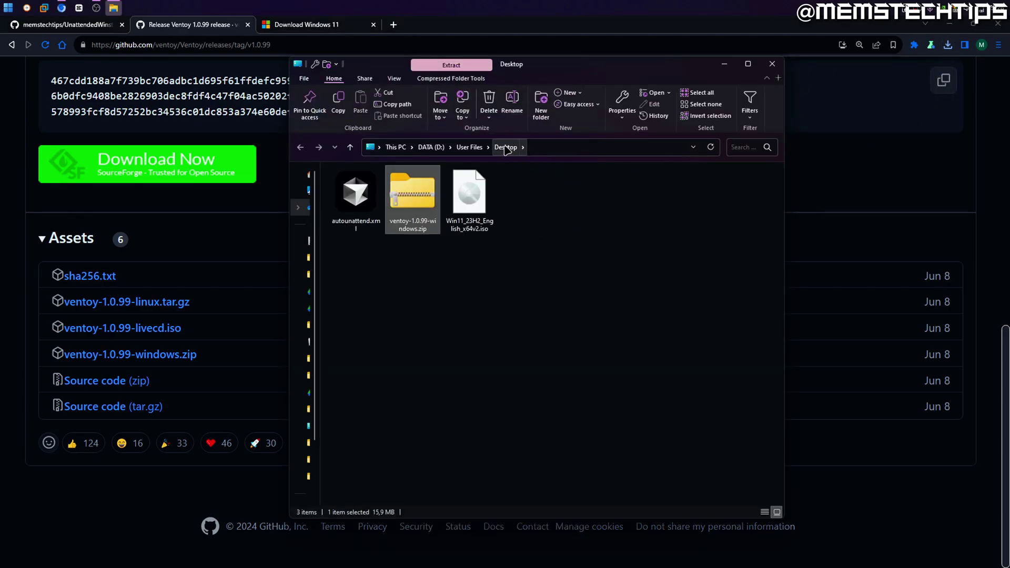
Extract ventoy-1.0.99-windows.zip on the Desktop to the suggested folder.
left_click(355, 194)
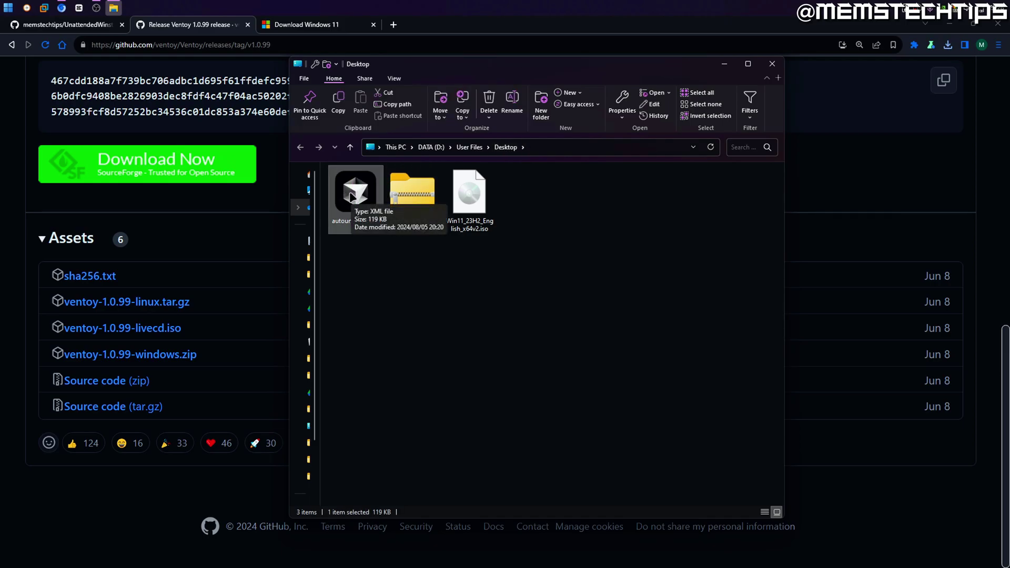
left_click_drag(469, 272, 492, 203)
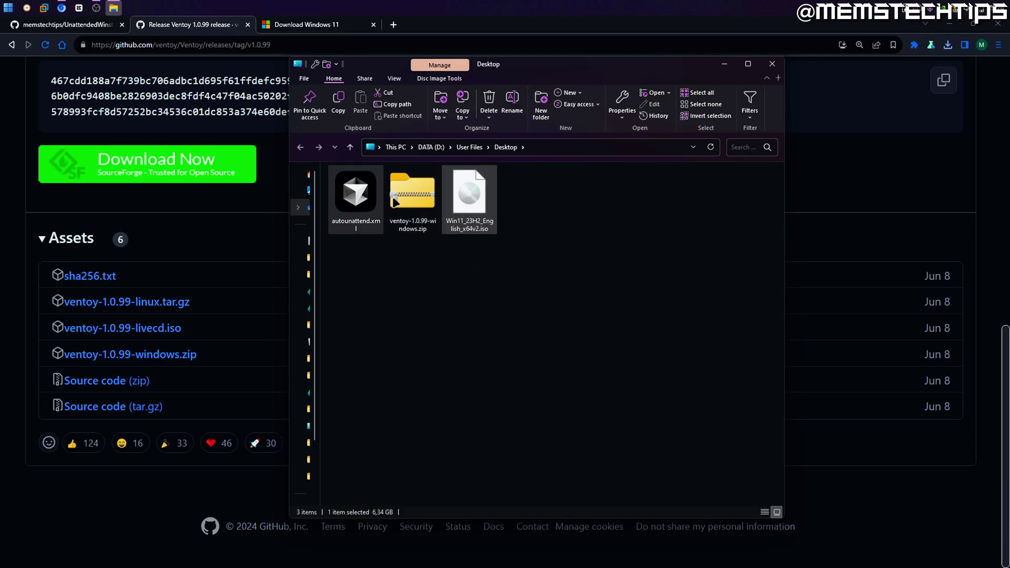
left_click(412, 195)
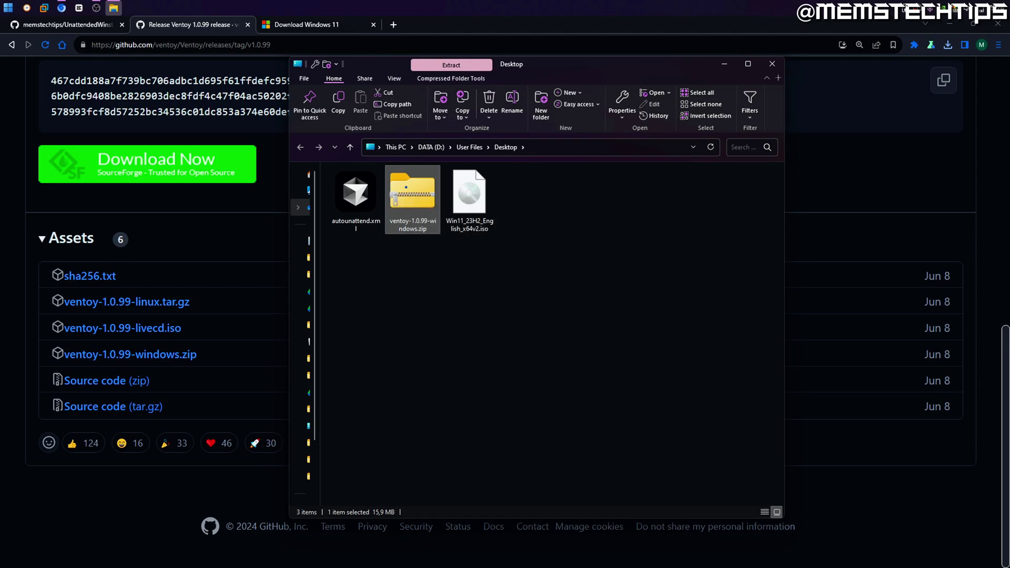
right_click(405, 188)
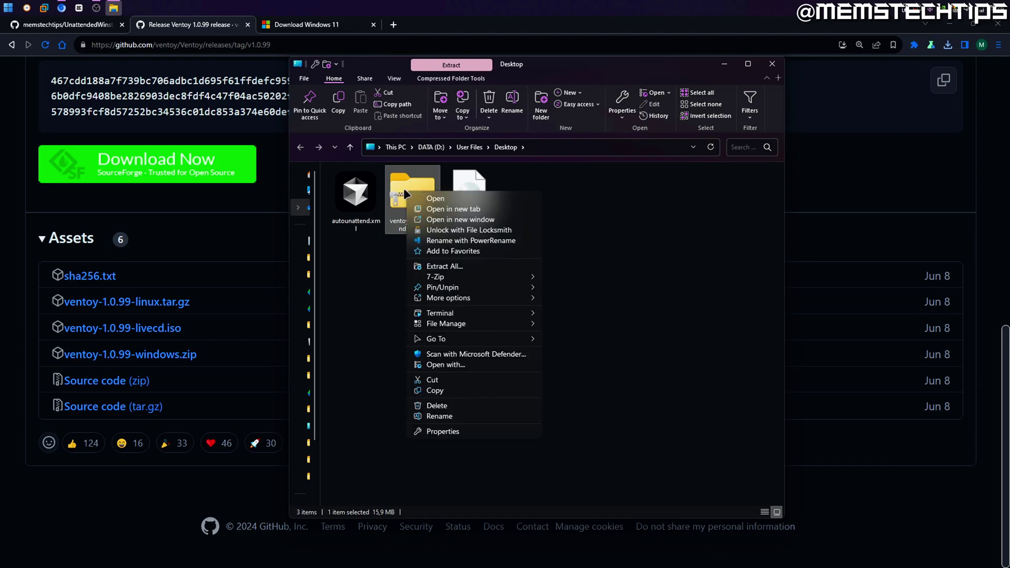
left_click(456, 267)
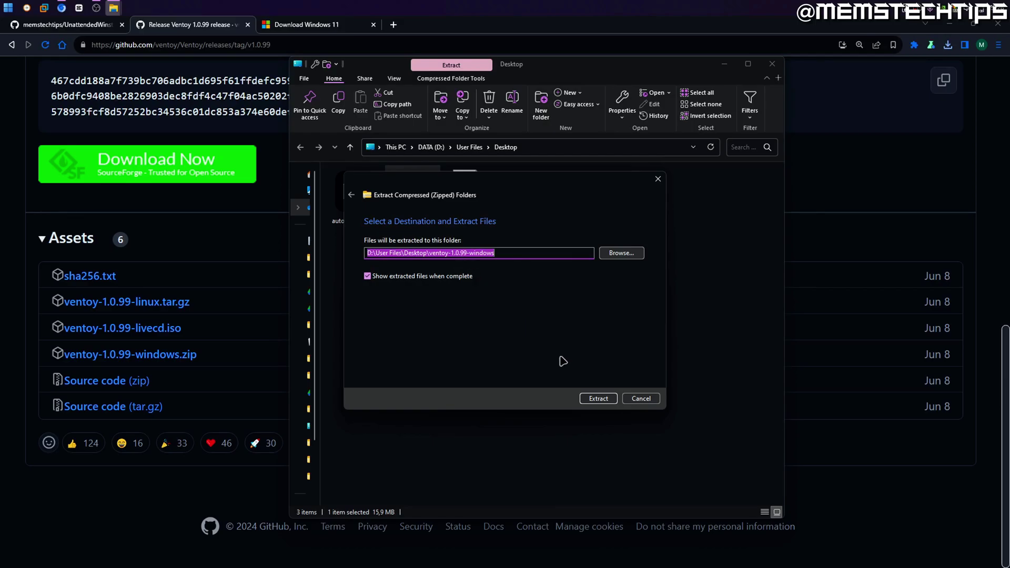
left_click(598, 400)
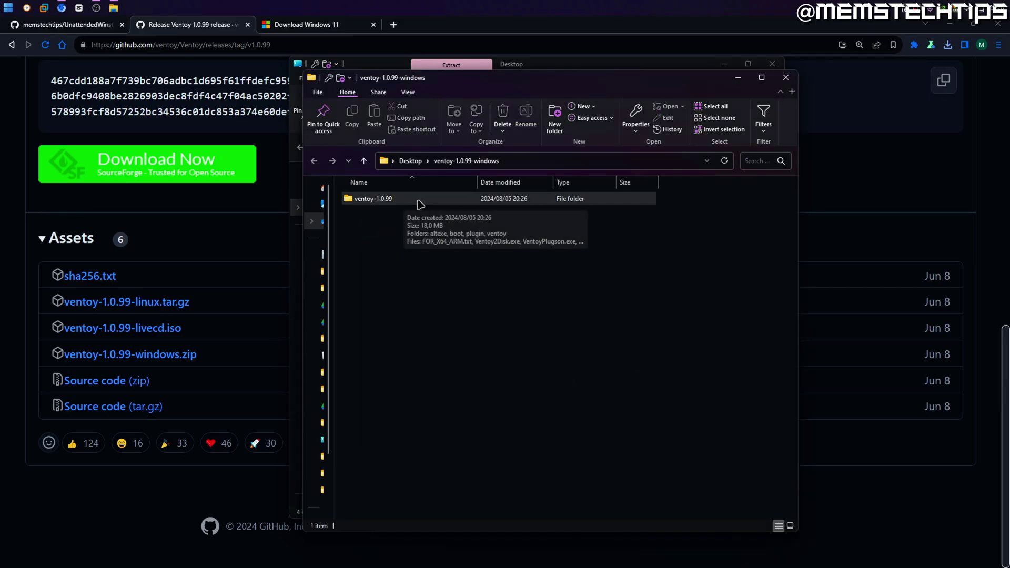
Open the extracted ventoy-1.0.99 folder and launch Ventoy2Disk.
double_click(410, 202)
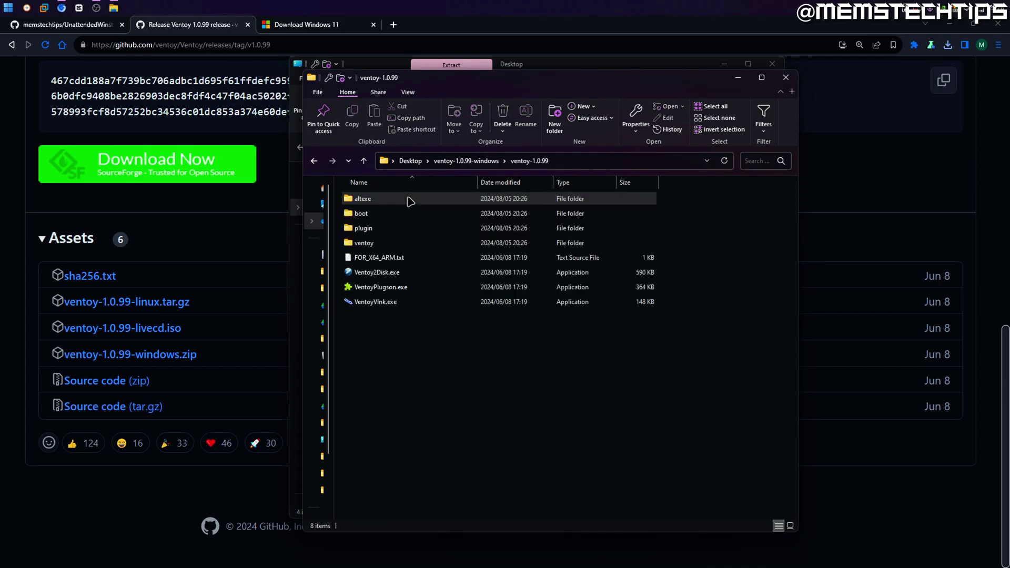
left_click_drag(424, 326, 396, 199)
left_click(450, 340)
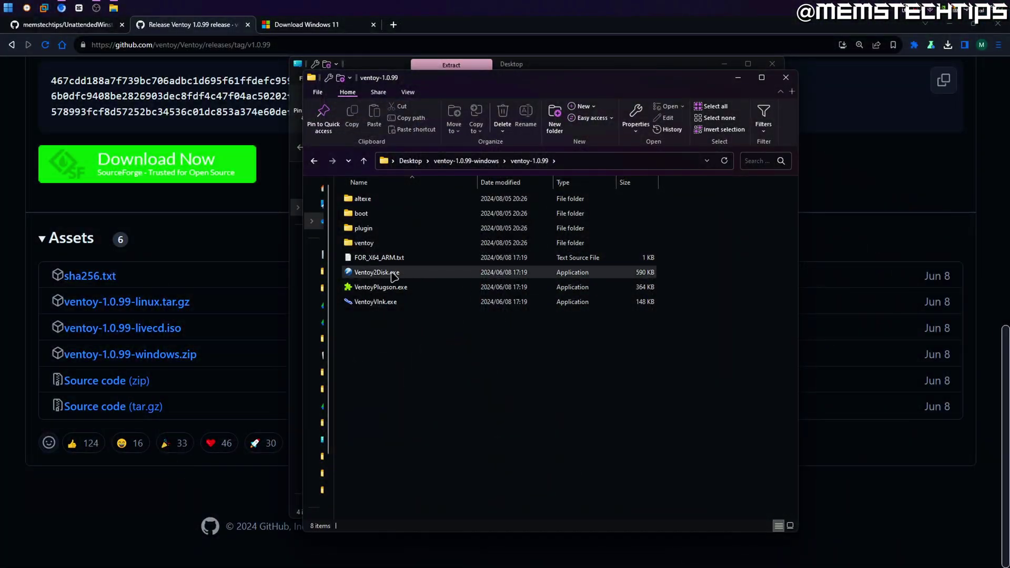
double_click(409, 273)
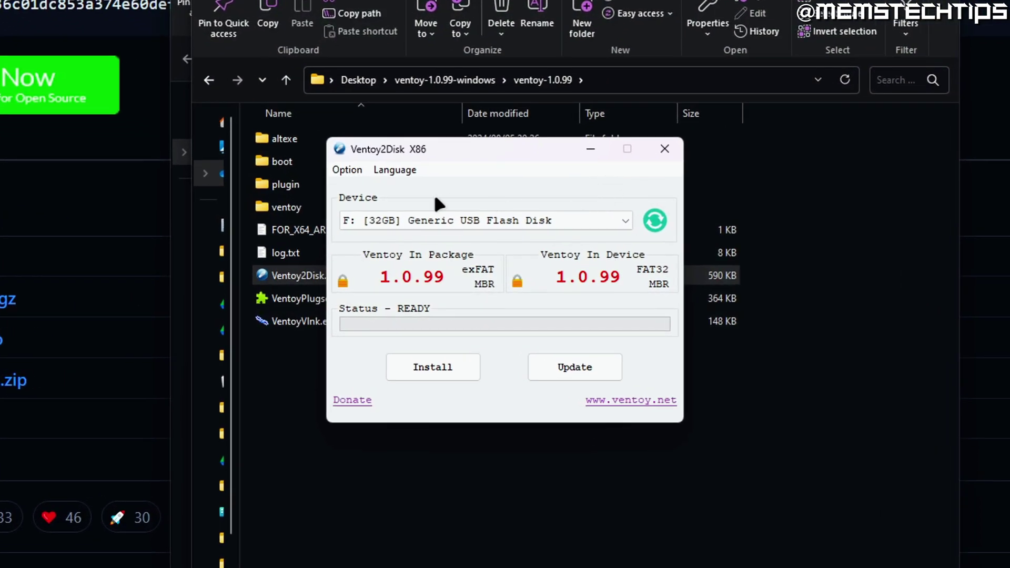
Refresh the device list, keep the 32GB USB flash disk as target, and begin installing.
left_click(557, 214)
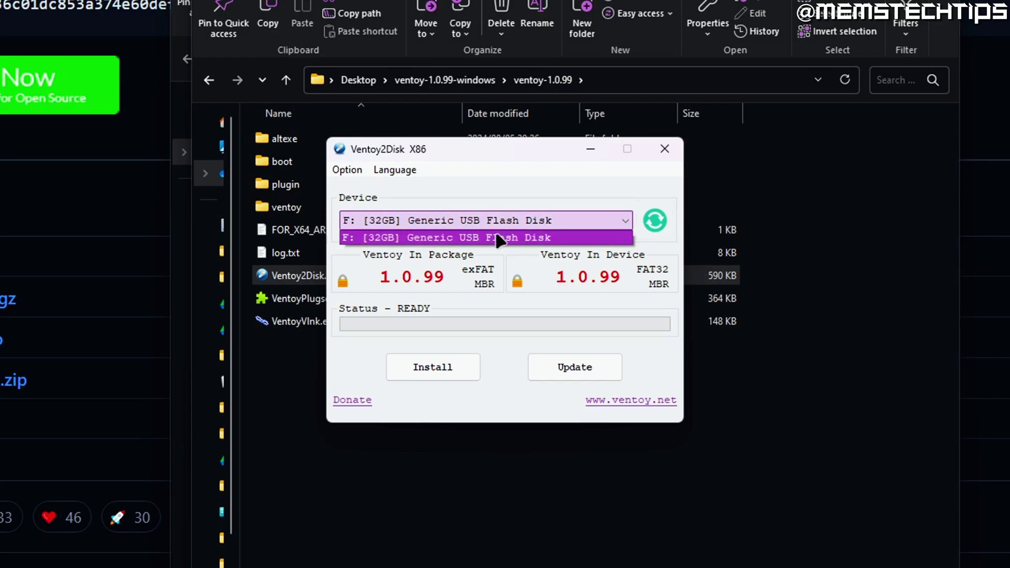
left_click(655, 221)
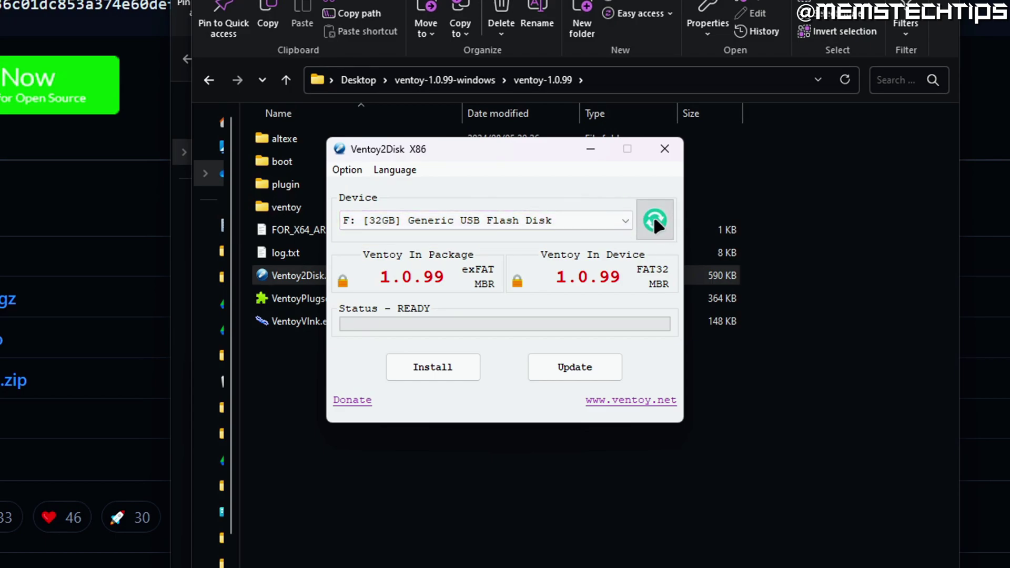
left_click(519, 222)
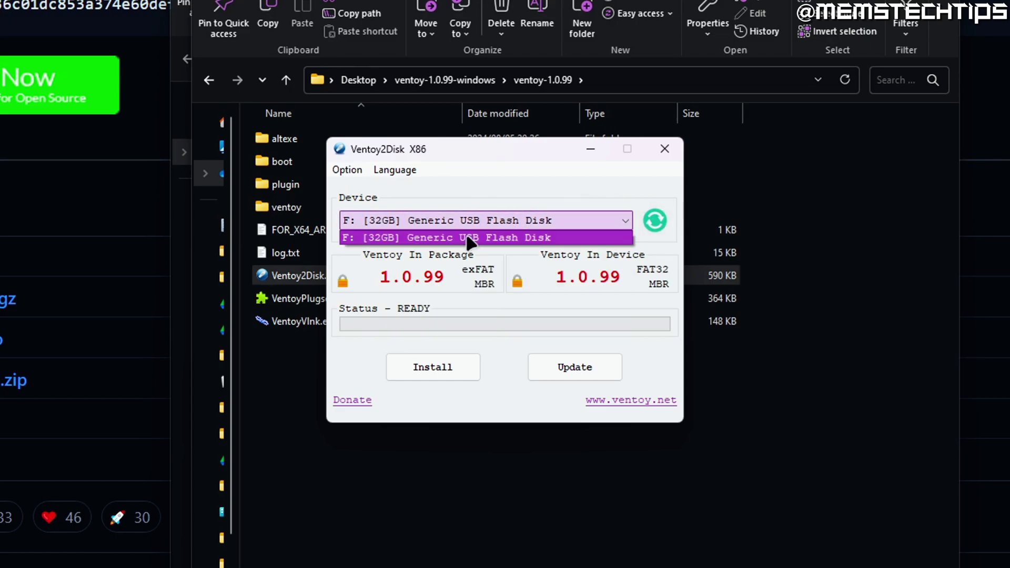
left_click(476, 238)
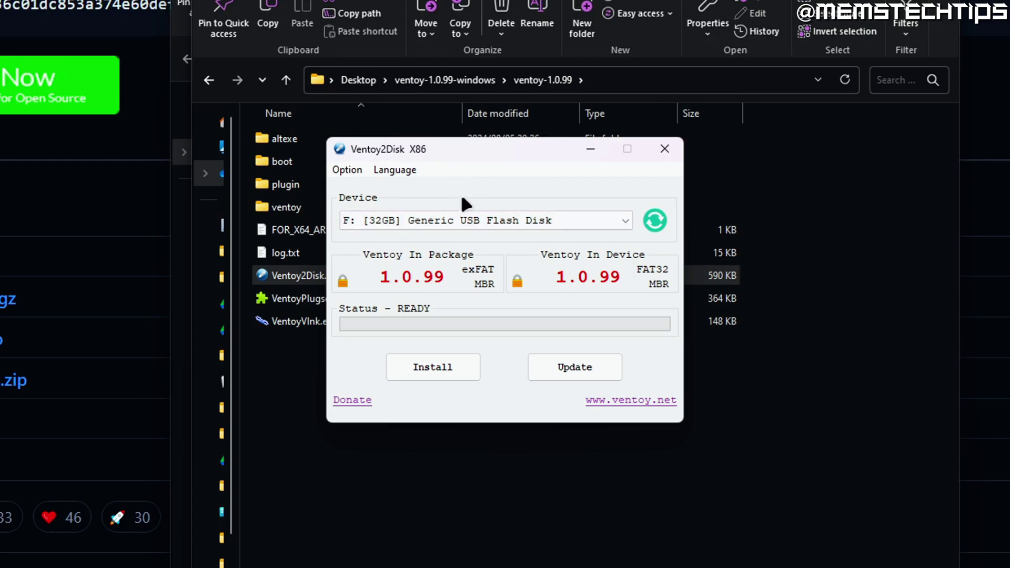
left_click(444, 375)
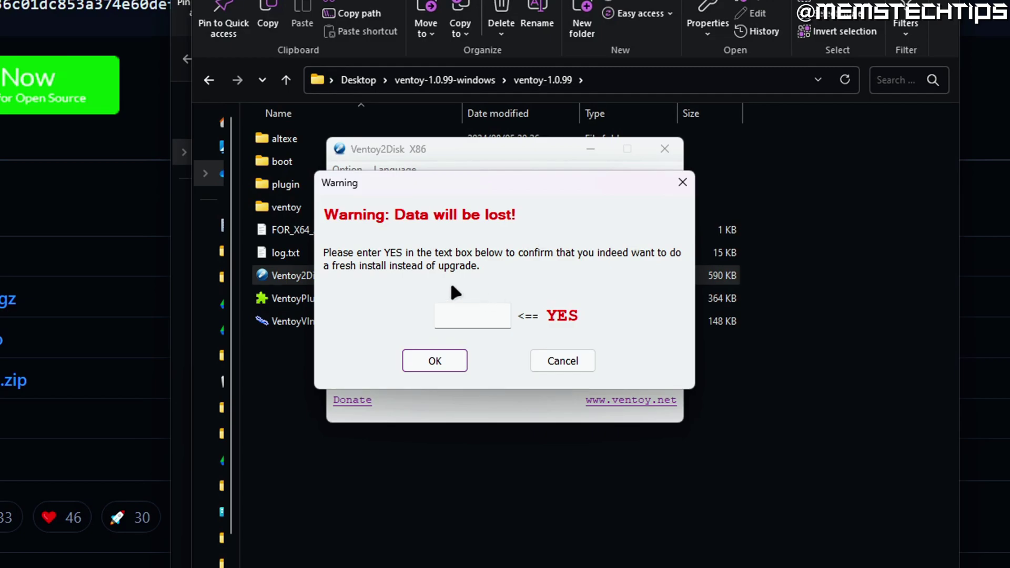
Confirm with YES and both format warnings, dismiss the success message, and close Ventoy2Disk.
left_click(467, 317)
type("YES")
left_click(448, 359)
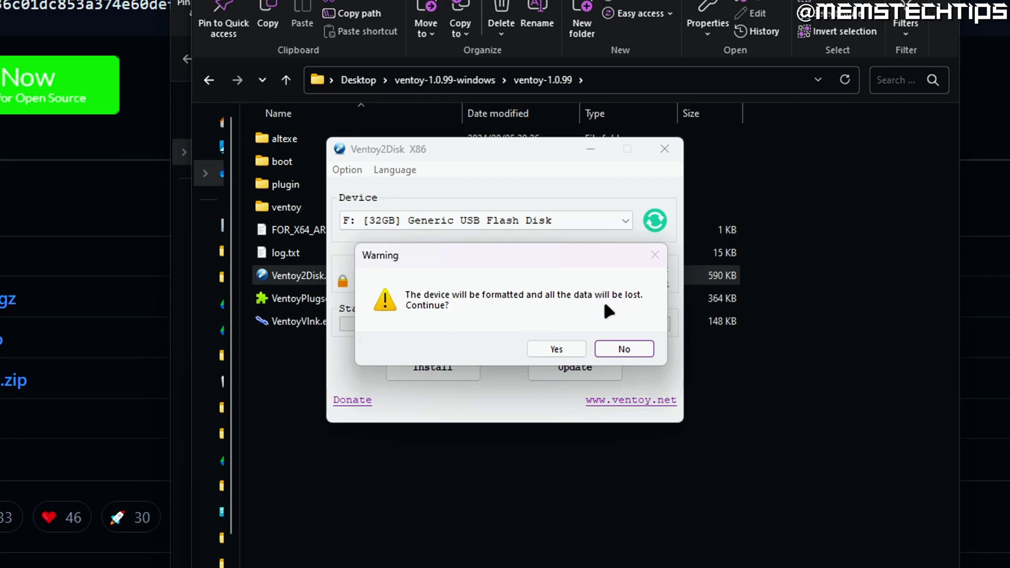
left_click(563, 347)
left_click(569, 340)
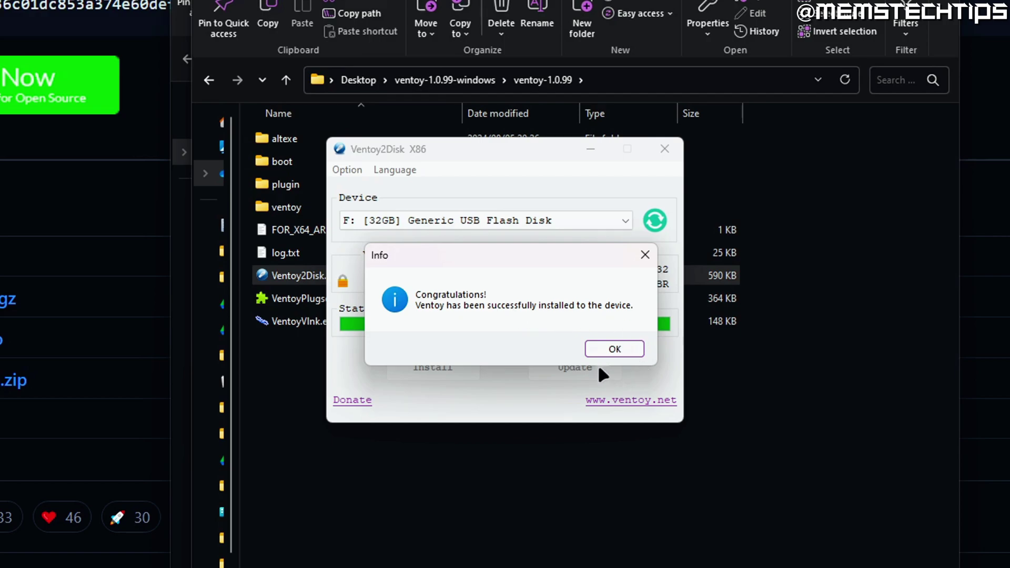
left_click(624, 345)
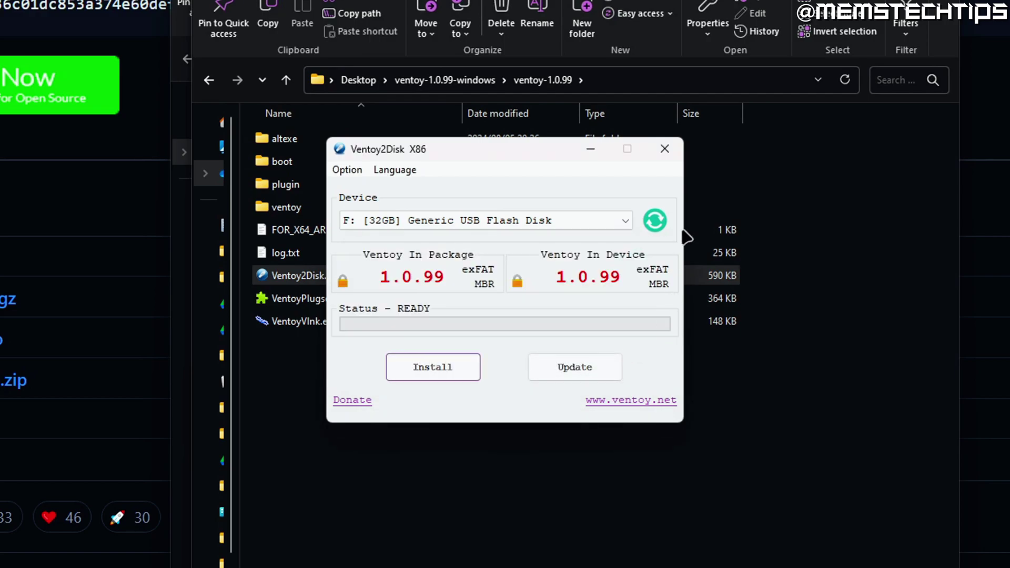
left_click(665, 150)
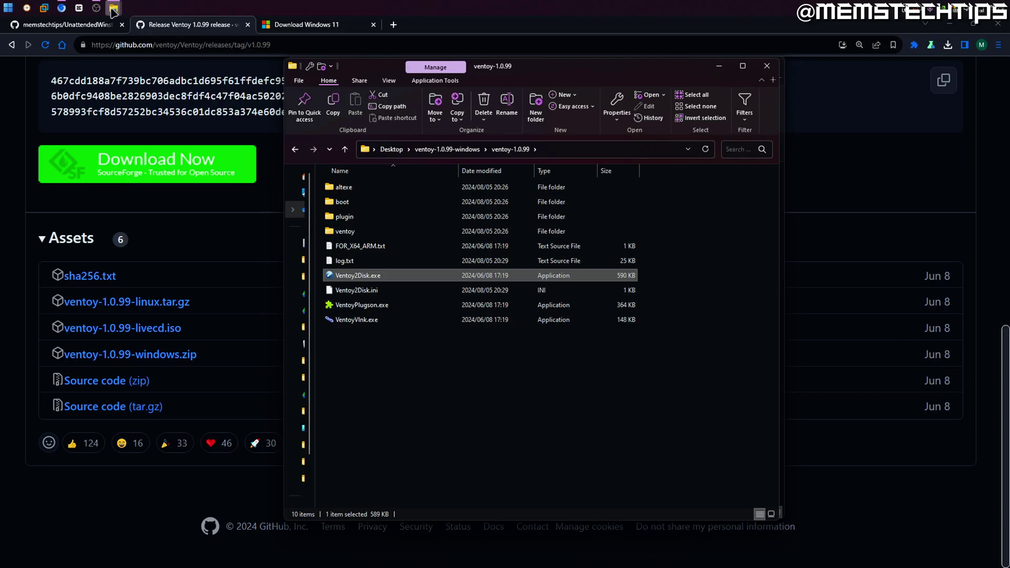
Open a new File Explorer window and view the empty Ventoy (F:) drive.
mouse_move(111, 9)
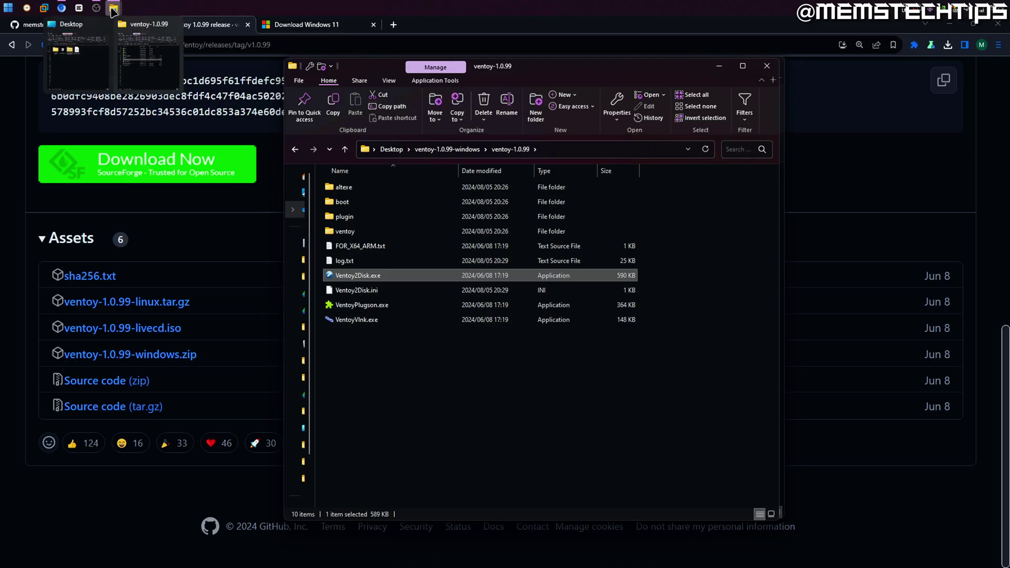
middle_click(112, 8)
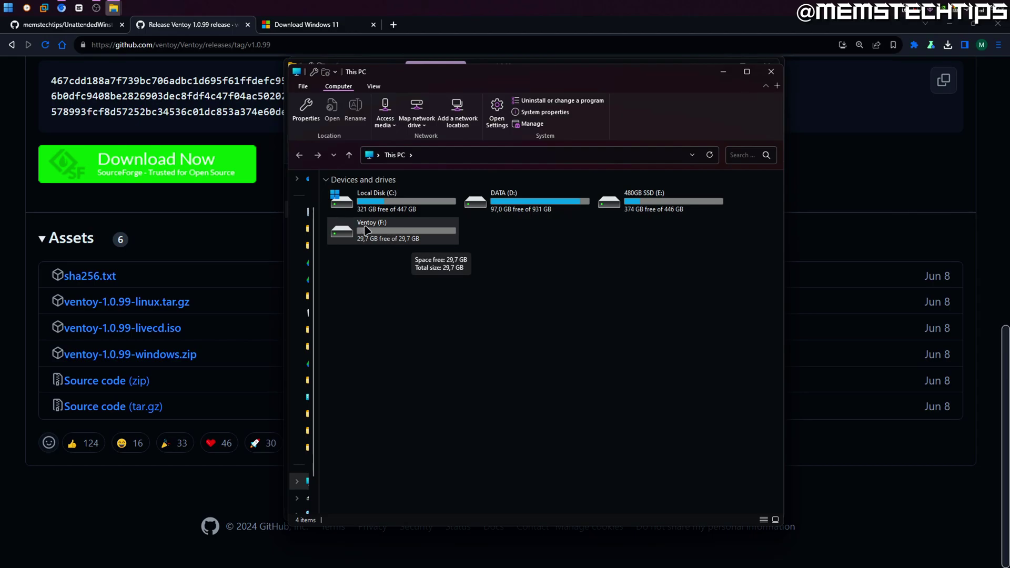
double_click(404, 238)
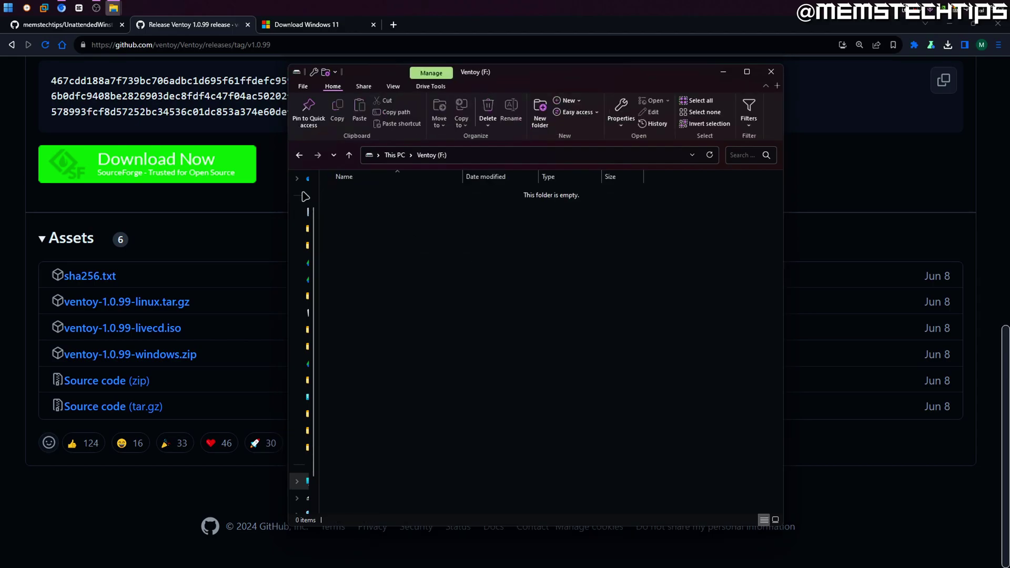
Review the README instruction to create ISO and Templates folders, highlighting the ISO name.
left_click(69, 24)
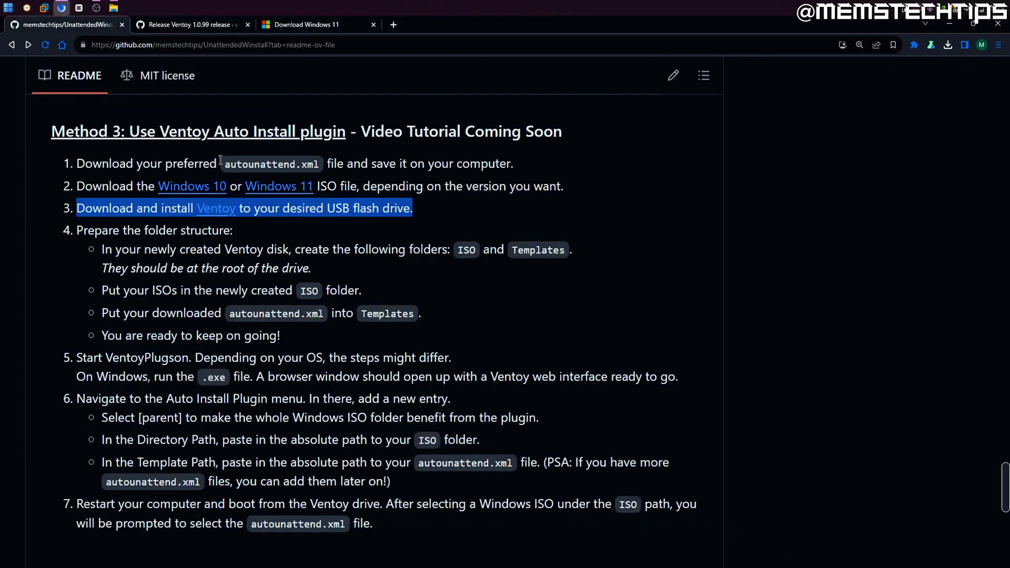
left_click(90, 228)
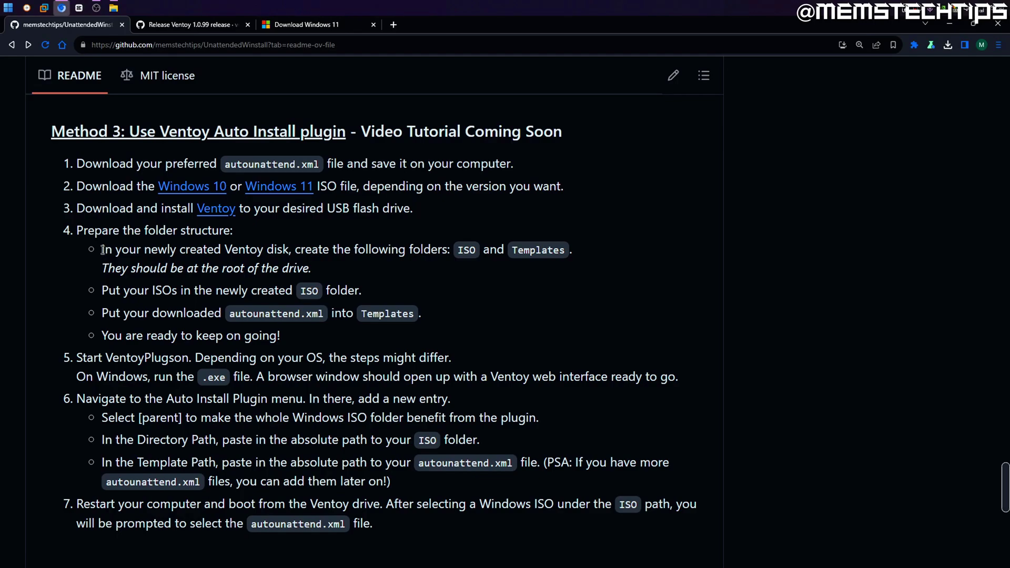
left_click_drag(104, 248, 579, 259)
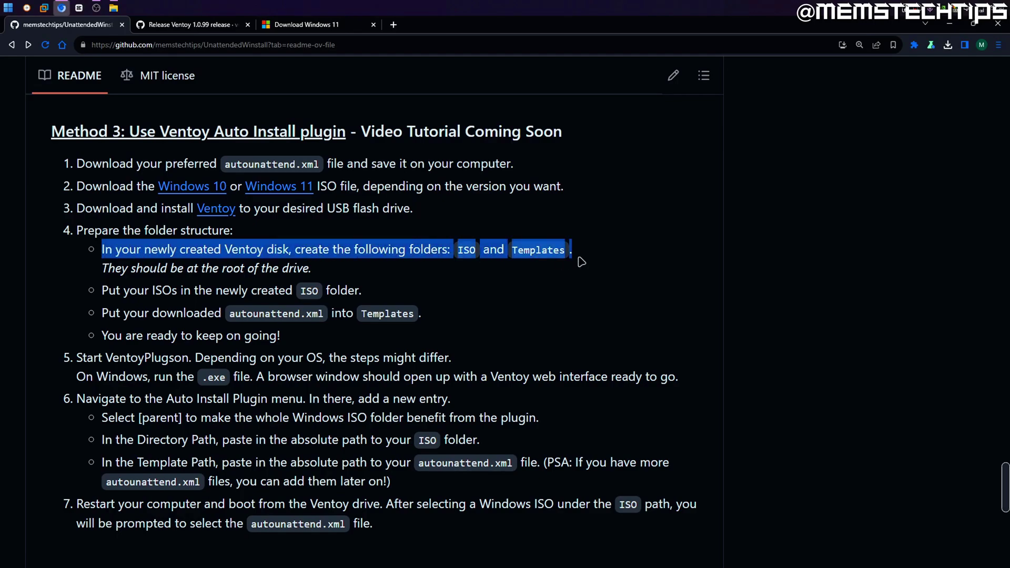
left_click(579, 262)
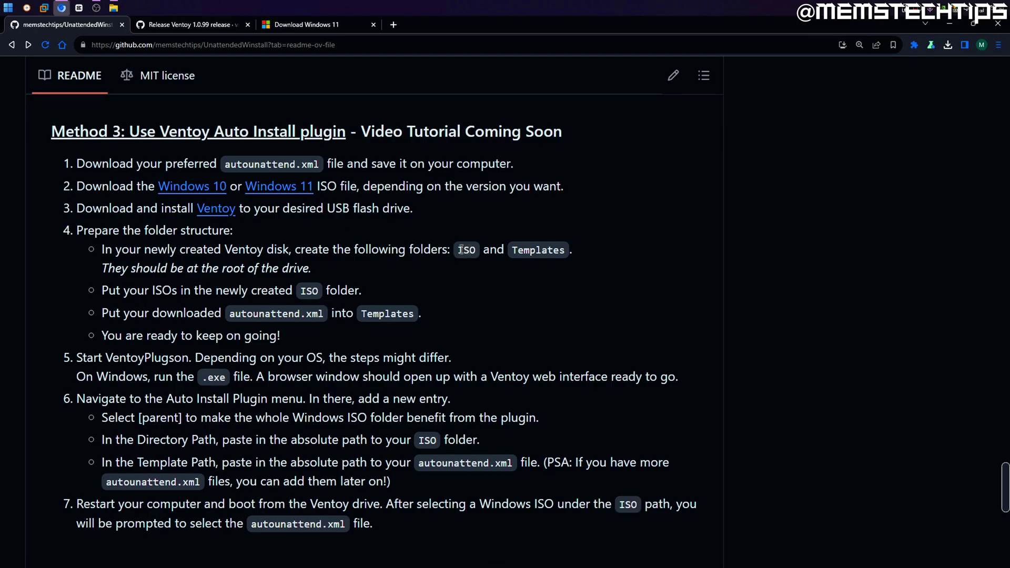
left_click_drag(459, 250, 476, 249)
left_click(479, 251)
Review the Templates name and drive-root note, then bring back the Ventoy (F:) window.
left_click_drag(513, 250, 567, 254)
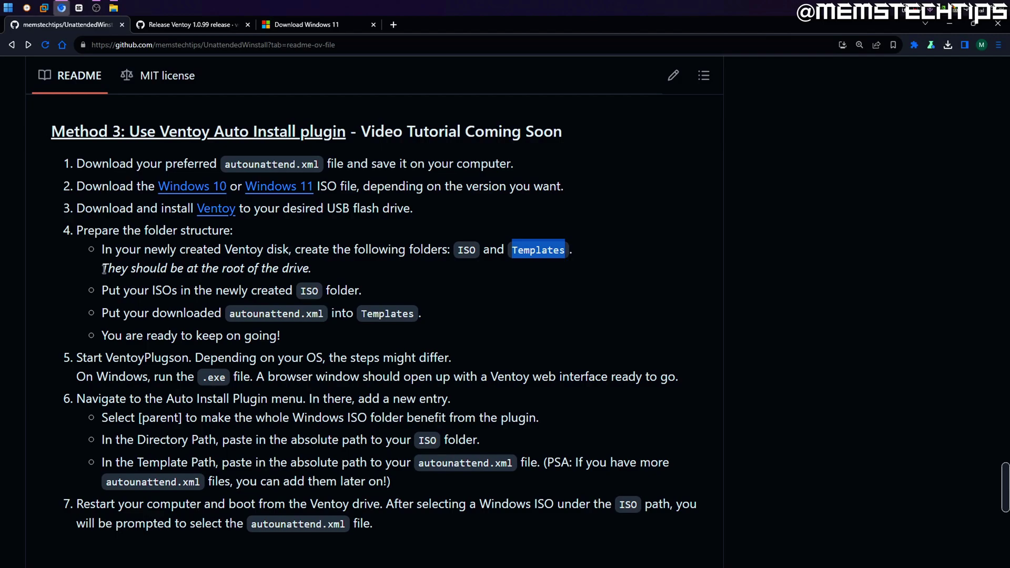
left_click_drag(104, 269, 325, 277)
left_click(325, 277)
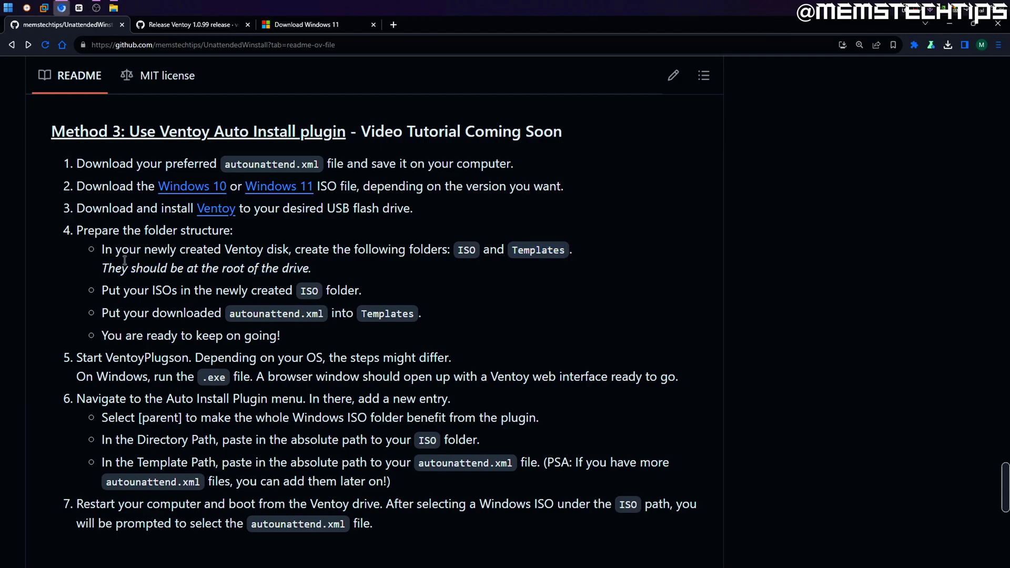
left_click_drag(64, 231, 280, 336)
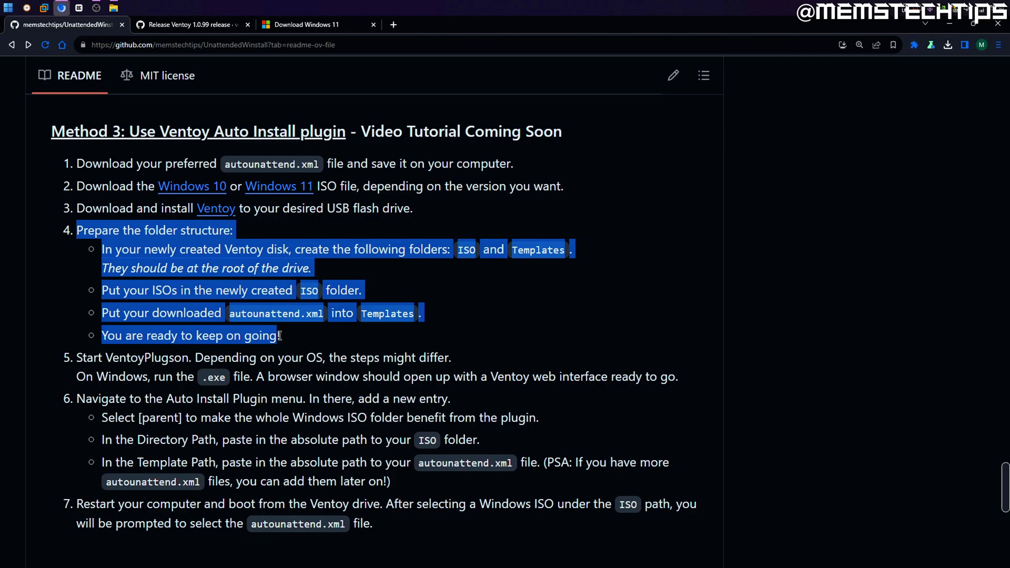
left_click(320, 343)
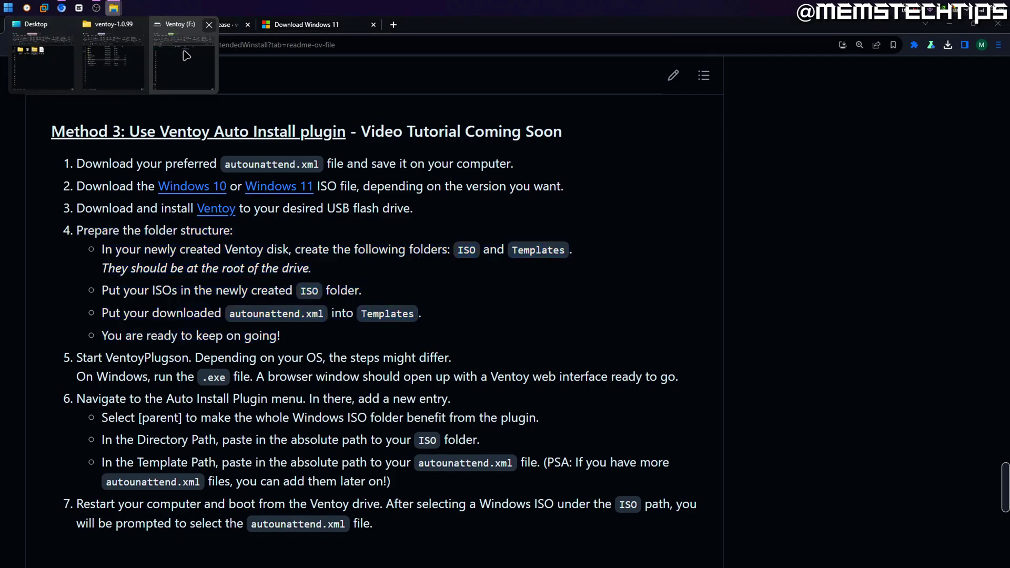
left_click(114, 8)
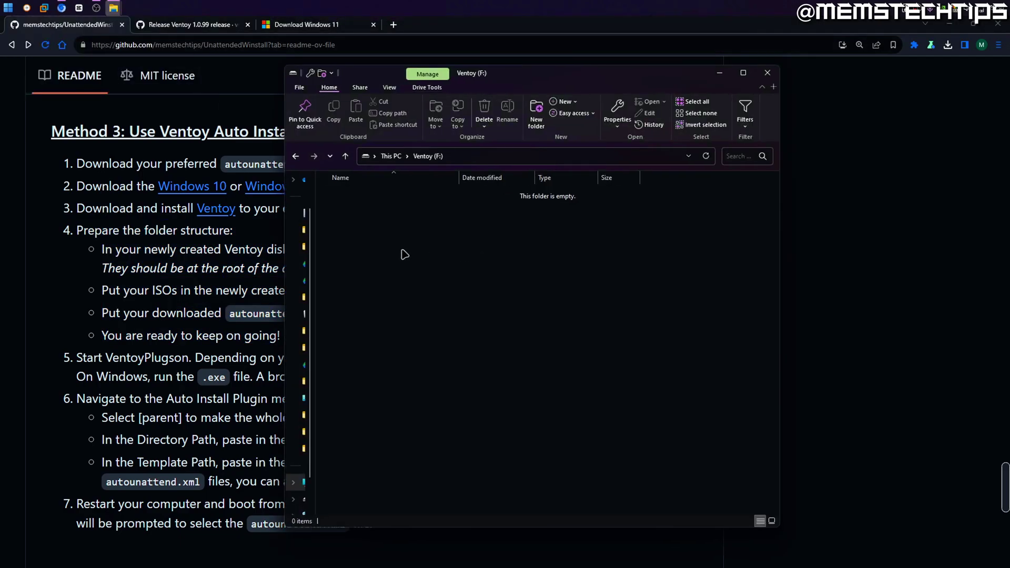
Create ISO and Templates folders at the root of the Ventoy (F:) drive.
right_click(364, 218)
mouse_move(408, 373)
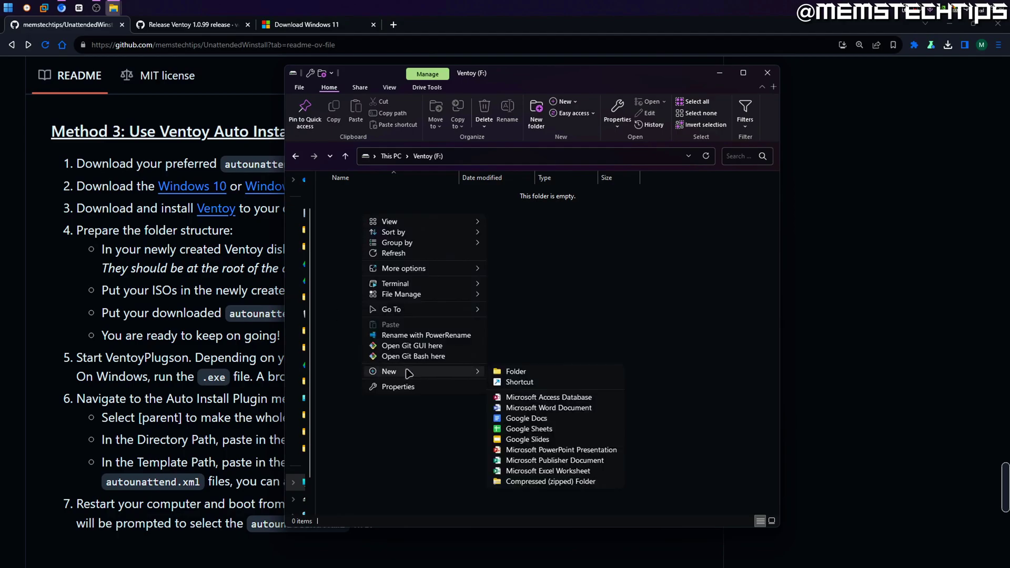
left_click(521, 372)
key("BackSpace")
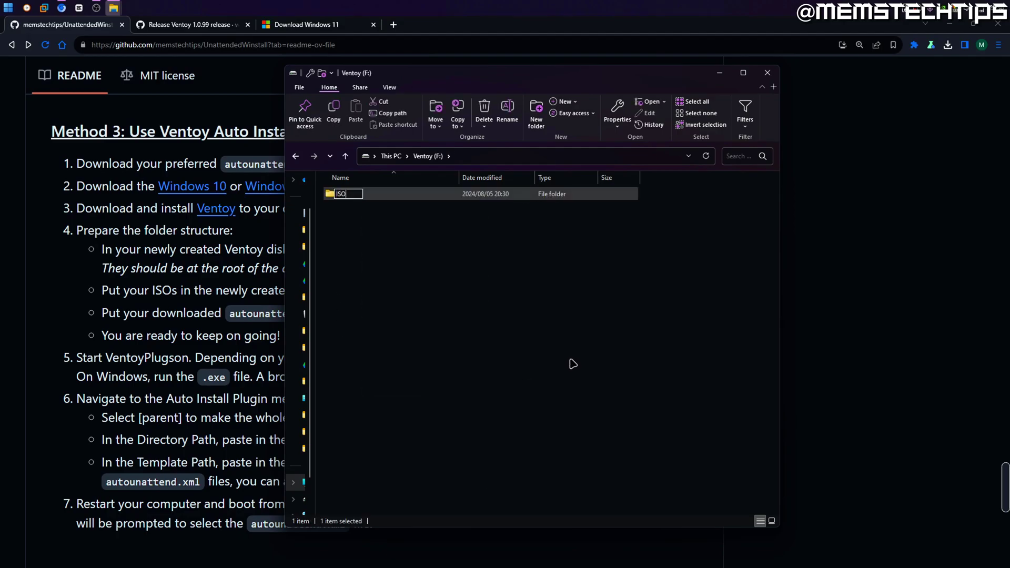
type("ISO")
left_click(403, 274)
right_click(337, 195)
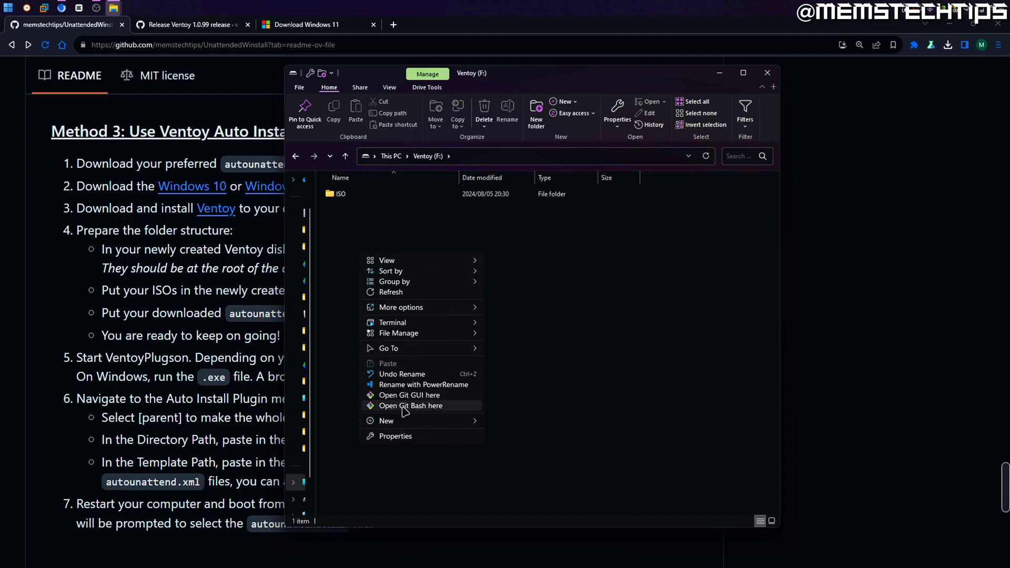
mouse_move(394, 417)
left_click(509, 419)
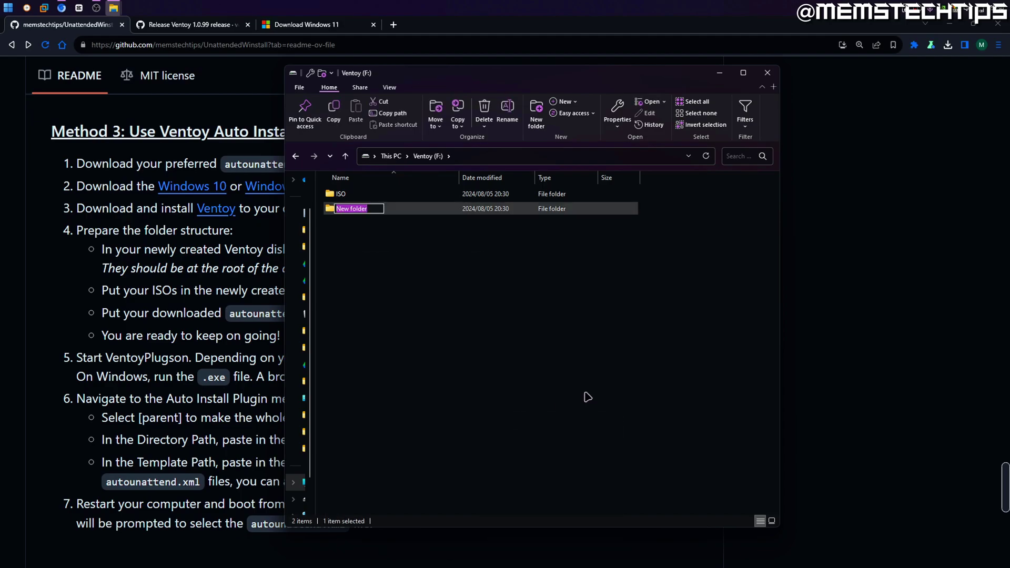
type("Templates")
left_click(583, 397)
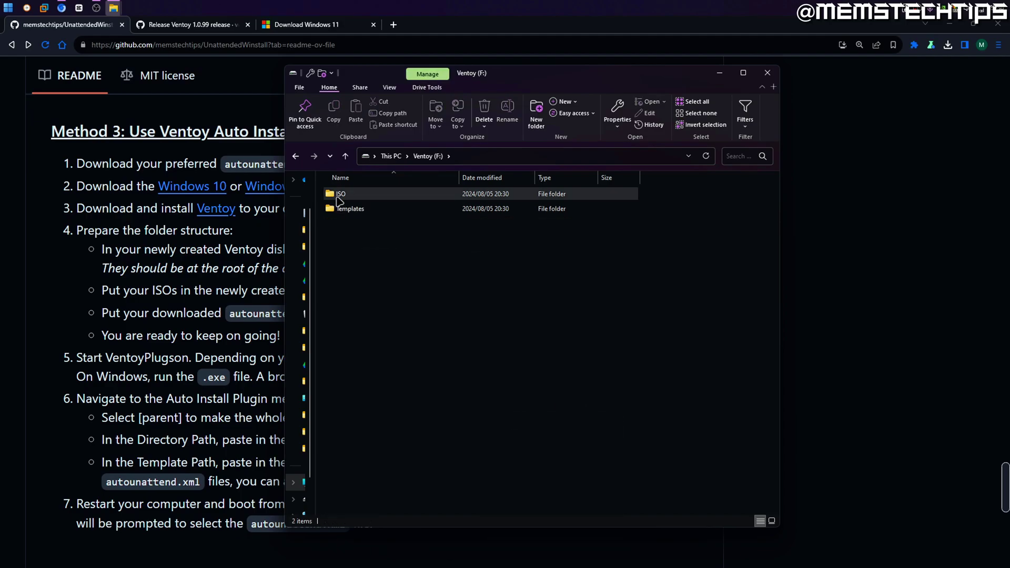
Create and open a Windows folder inside ISO, then switch to the Desktop window.
double_click(354, 198)
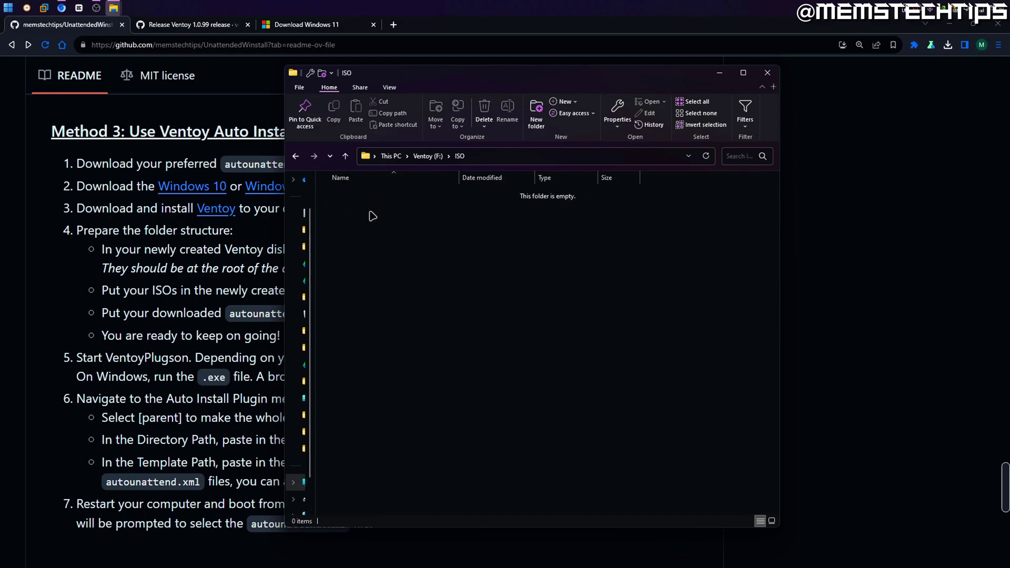
right_click(366, 209)
mouse_move(412, 377)
left_click(578, 373)
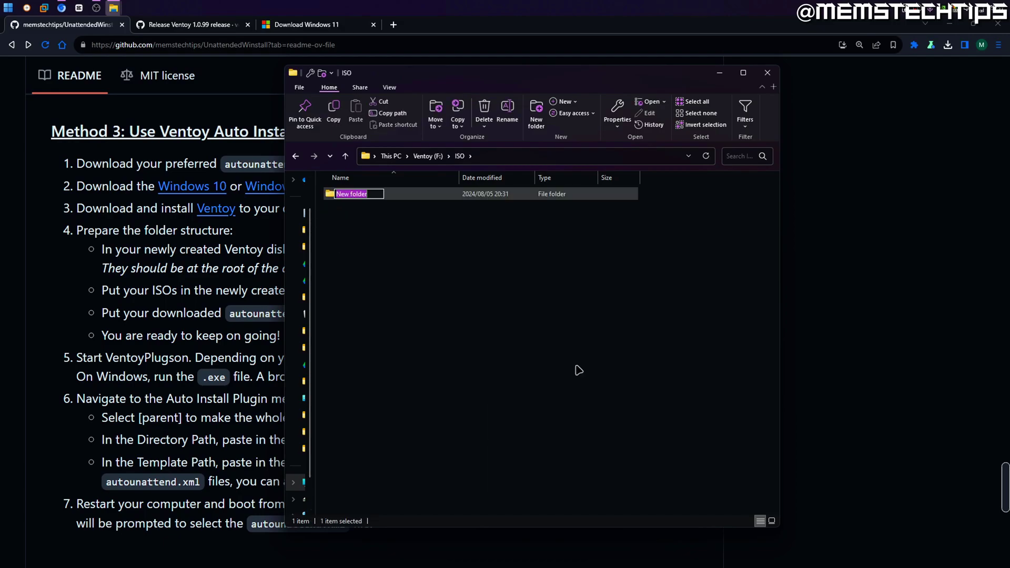
type("Windows")
left_click(579, 369)
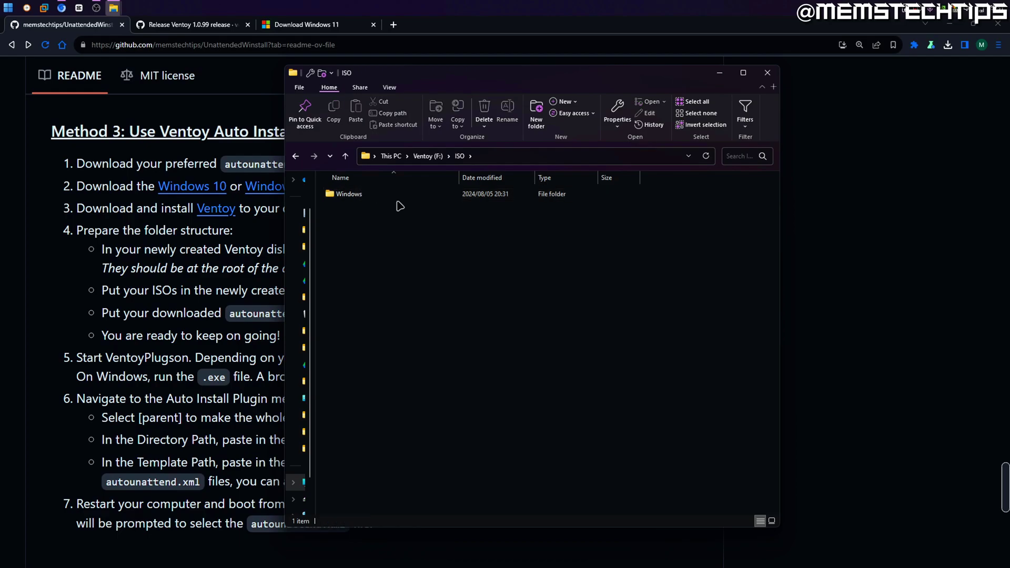
double_click(370, 195)
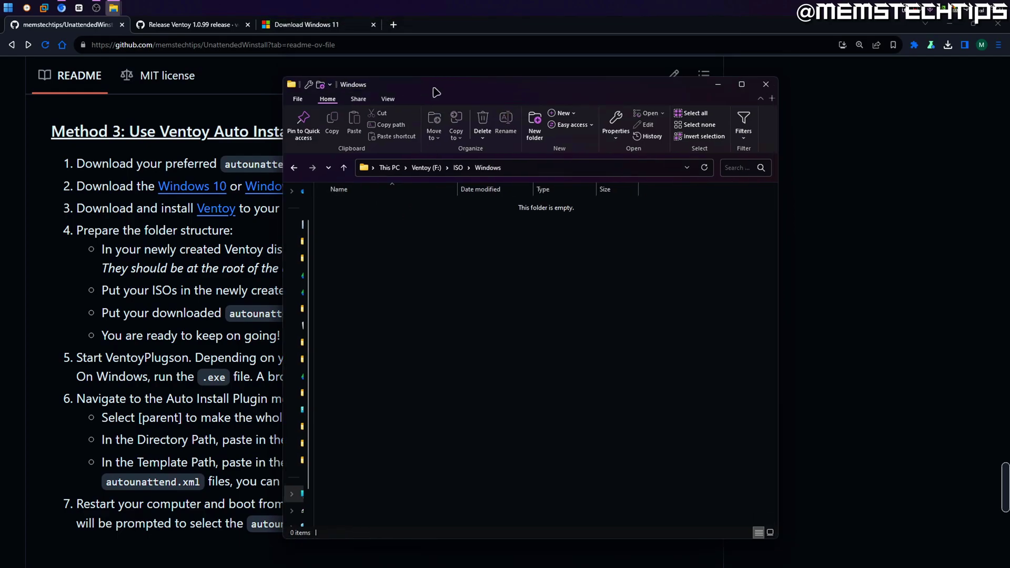
left_click(113, 9)
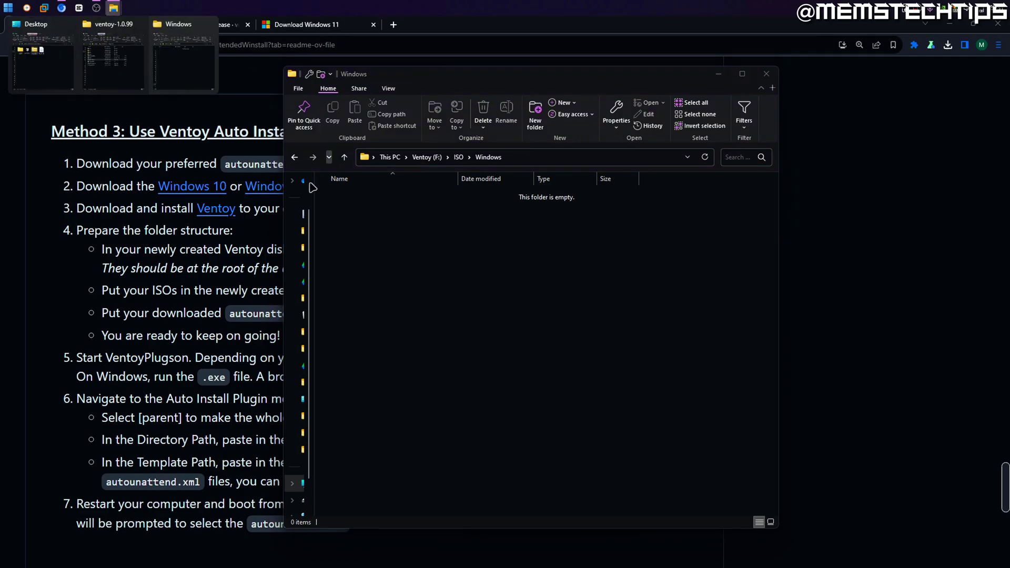
left_click(49, 60)
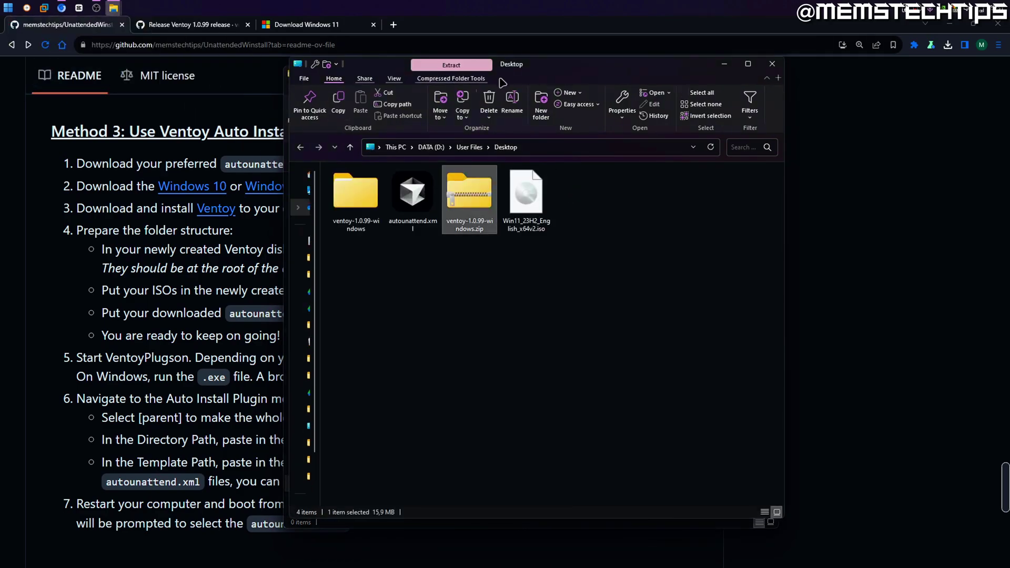
Snap the Desktop and Ventoy windows side by side and copy Win11_23H2_English_x64v2.iso.
key("super+Left")
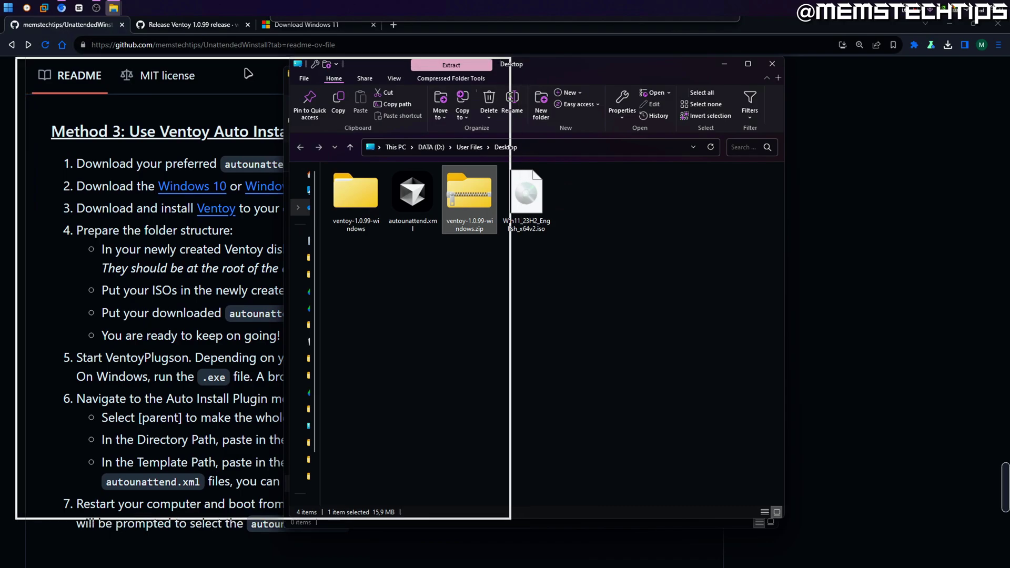
left_click(572, 83)
left_click(250, 195)
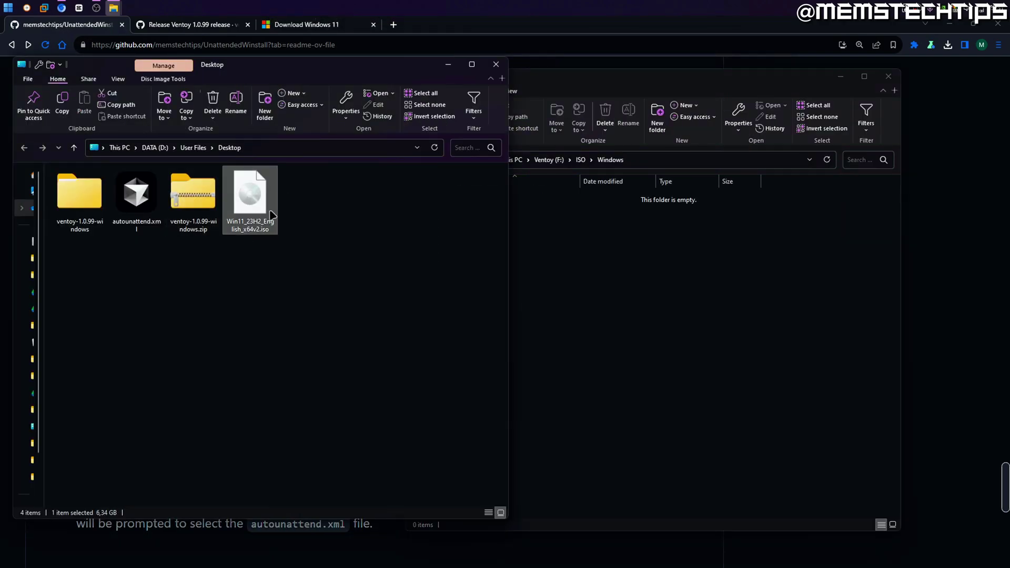
right_click(250, 193)
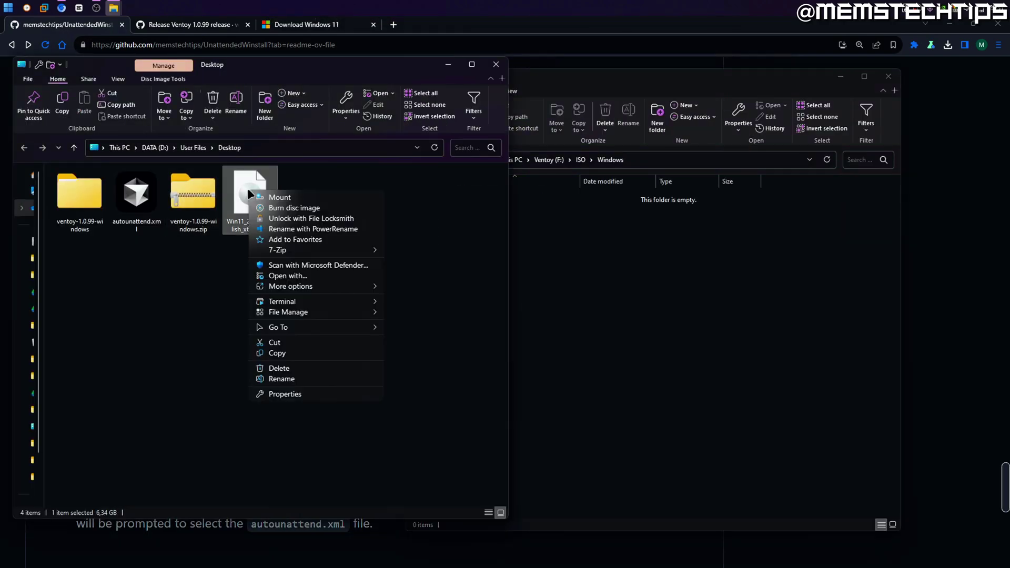
left_click(286, 353)
Paste the ISO into the Ventoy ISO\Windows folder and go back up to the drive root.
left_click(682, 349)
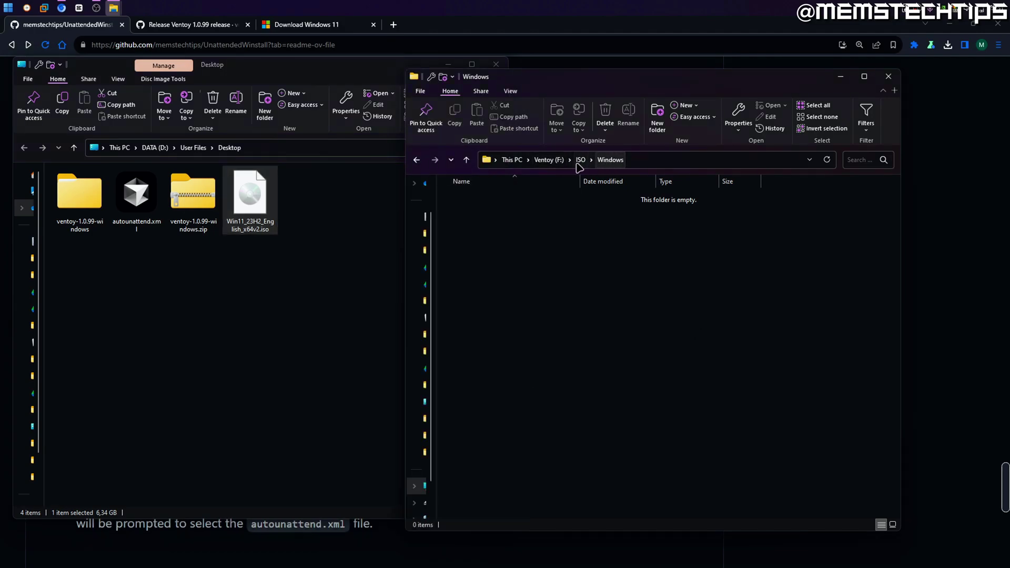
right_click(542, 228)
left_click(785, 335)
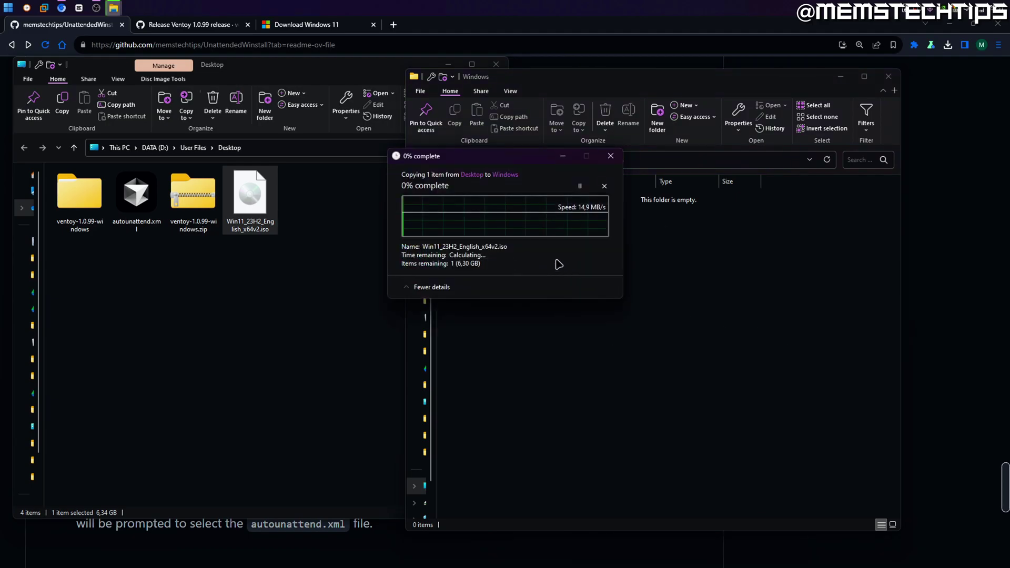
left_click(563, 158)
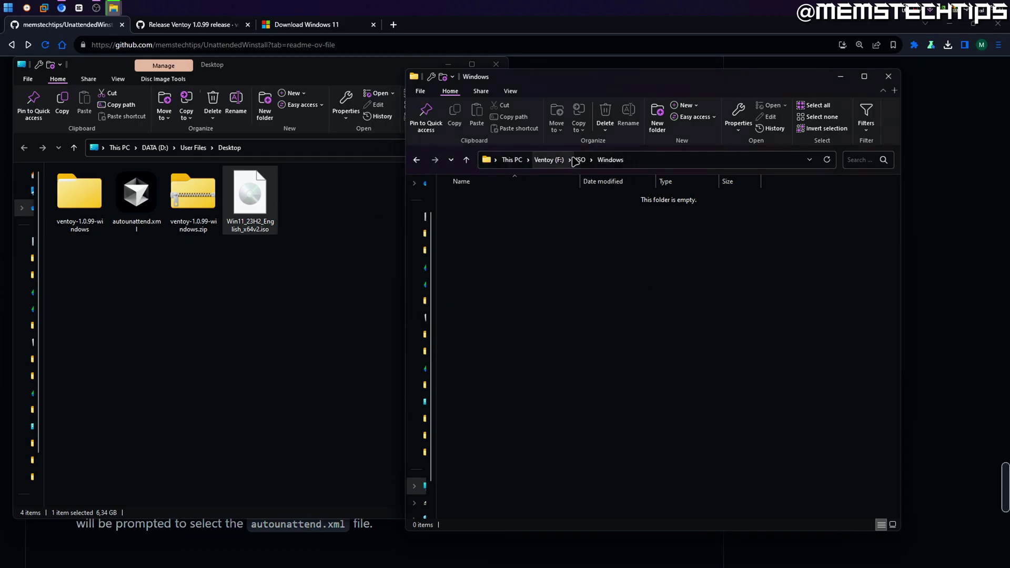
left_click(417, 160)
left_click(549, 159)
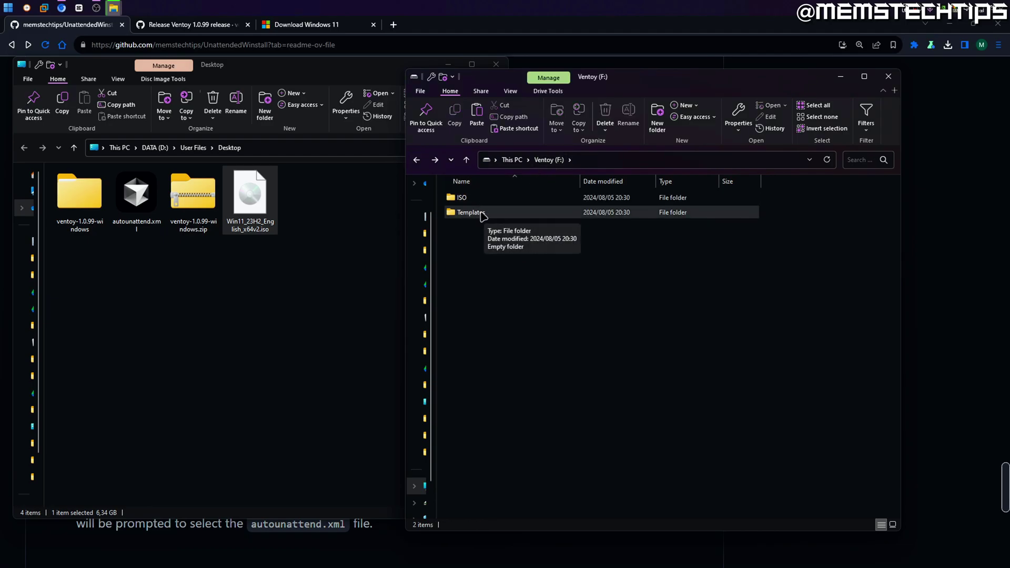
Open the Ventoy Templates folder and copy autounattend.xml from the Desktop.
left_click(499, 215)
double_click(499, 215)
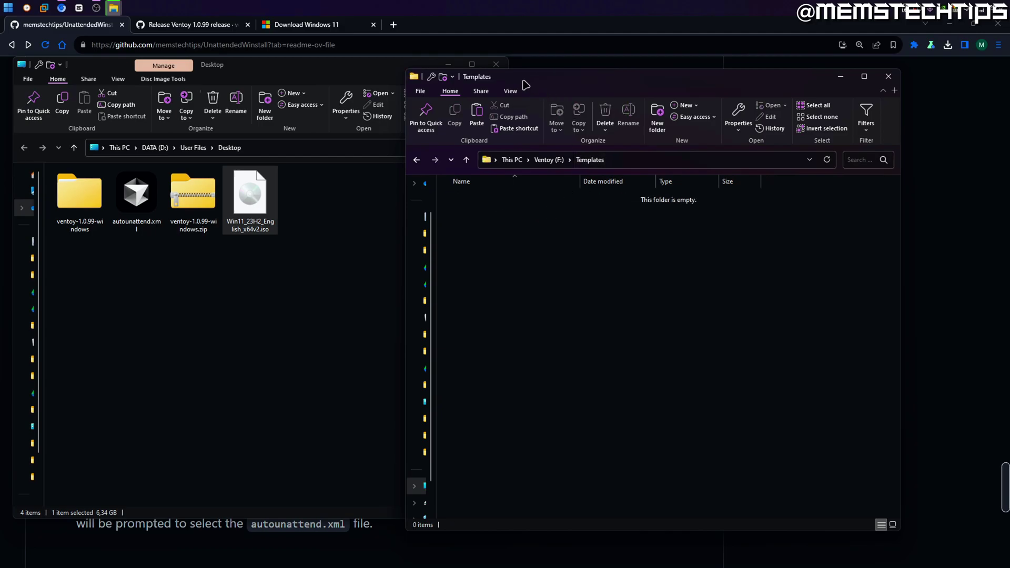
left_click_drag(529, 81, 535, 78)
left_click(130, 196)
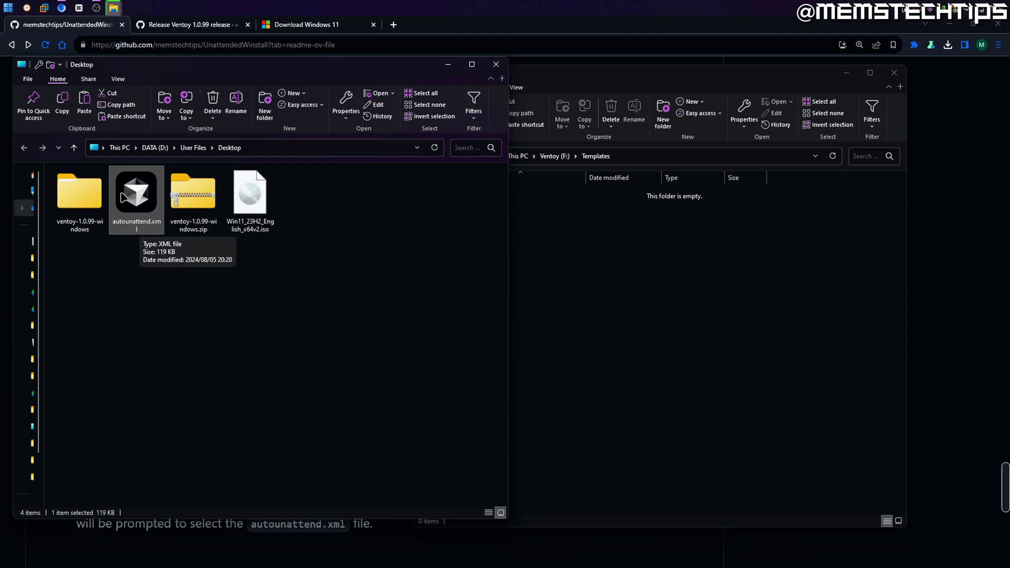
right_click(135, 194)
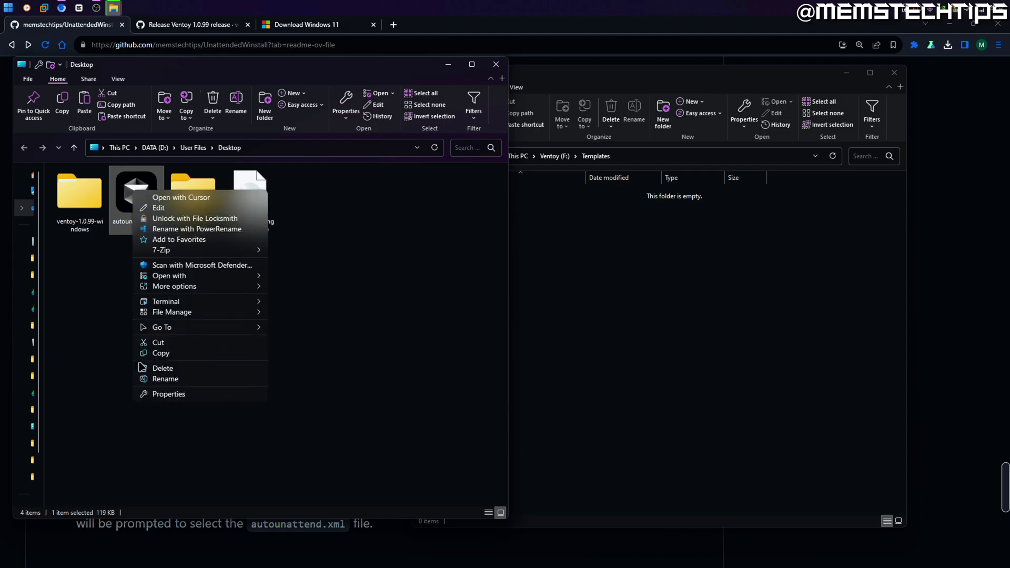
left_click(171, 354)
Paste autounattend.xml into Templates, check the copied file, then bring up the GitHub README.
left_click(516, 270)
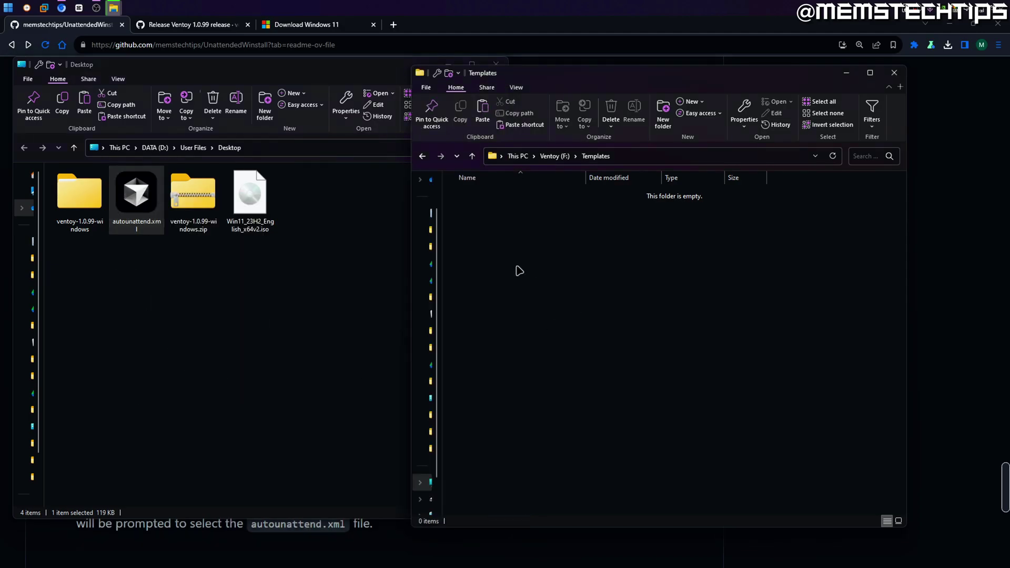
right_click(539, 246)
left_click(571, 354)
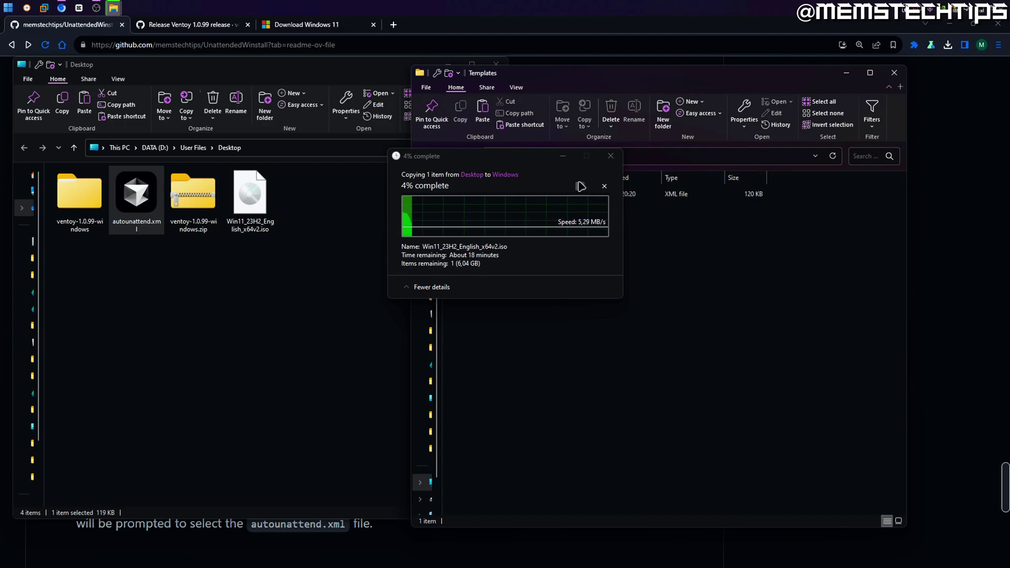
left_click(562, 158)
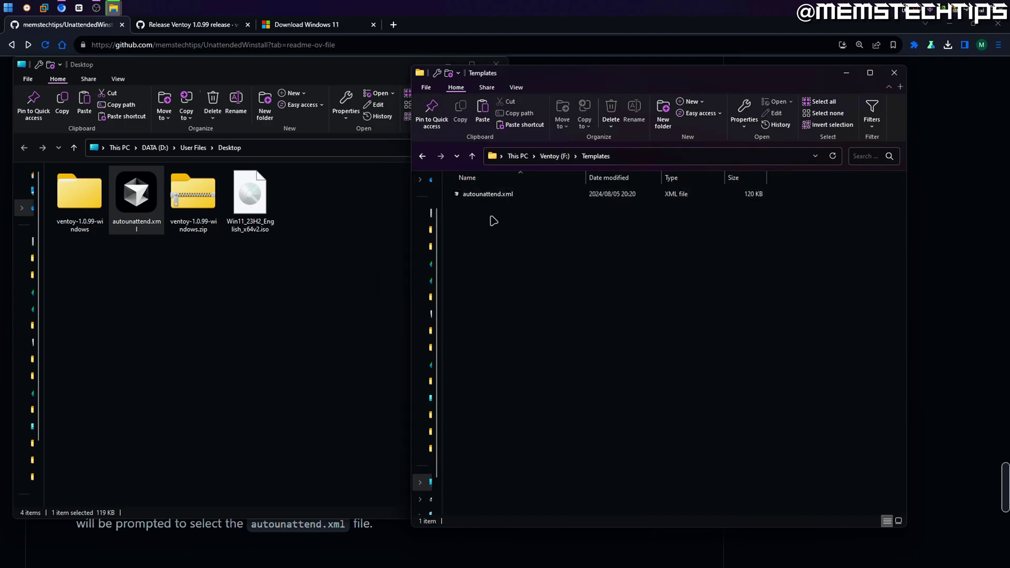
left_click(523, 198)
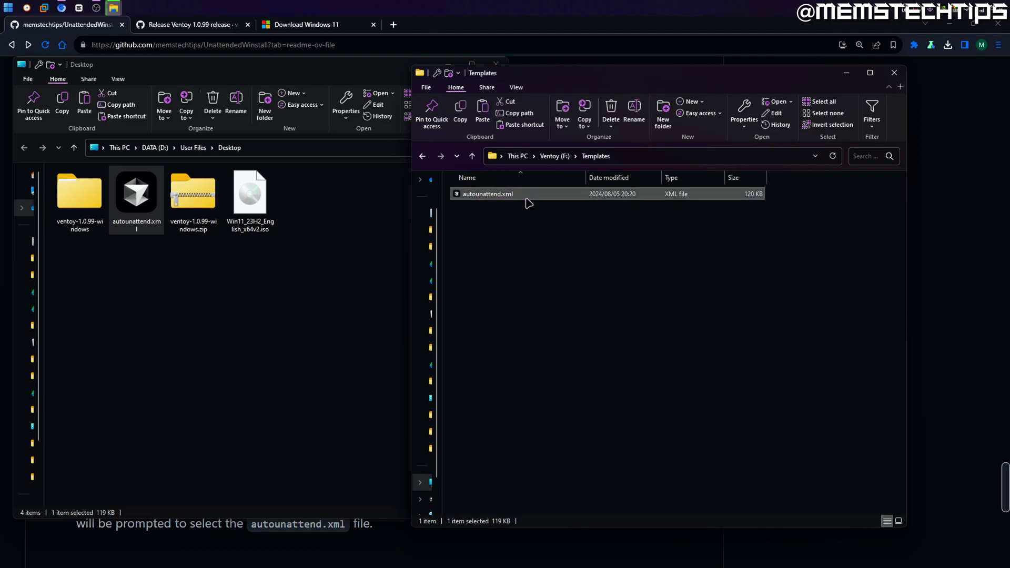
left_click(507, 248)
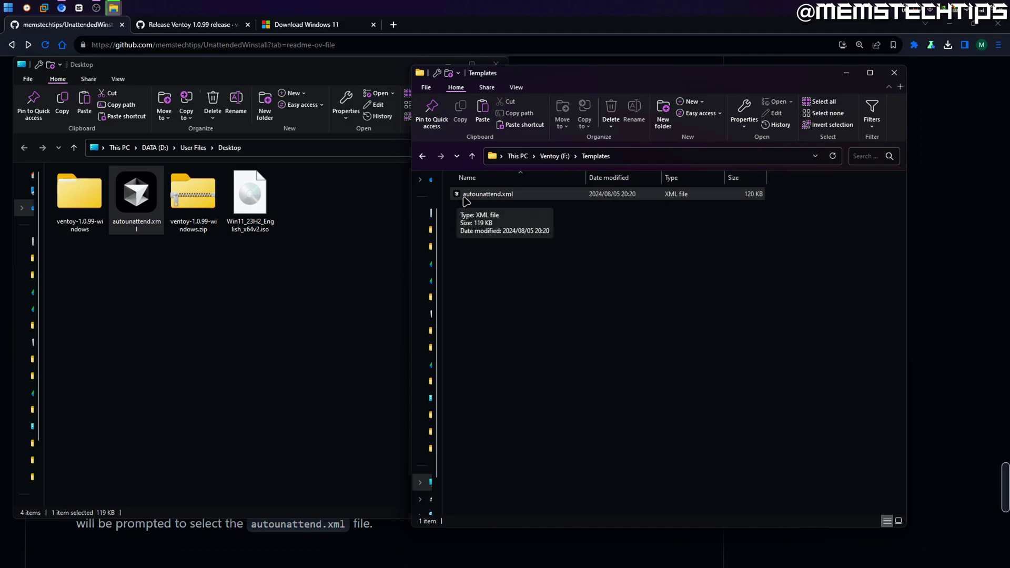
left_click(474, 196)
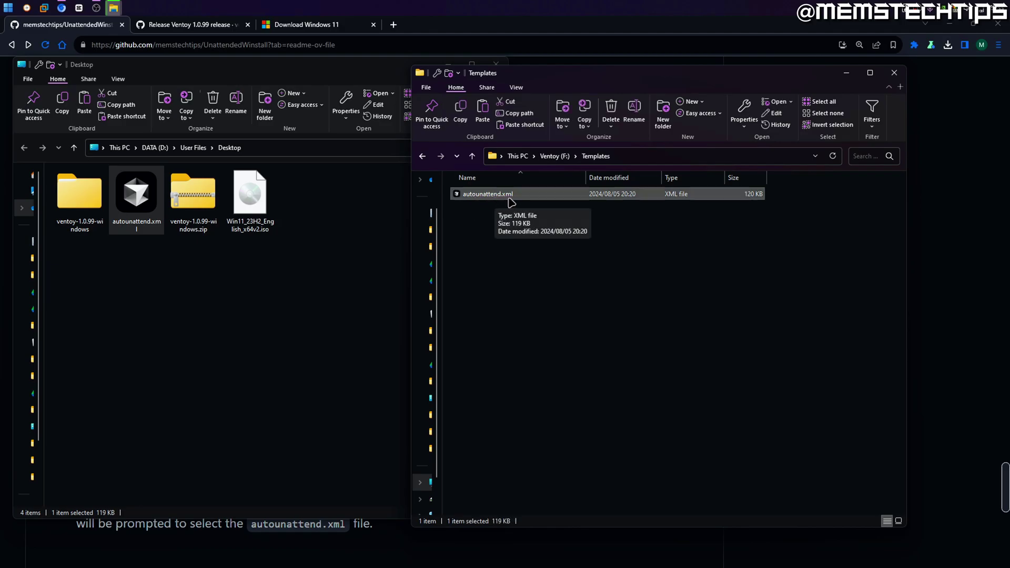
left_click(492, 213)
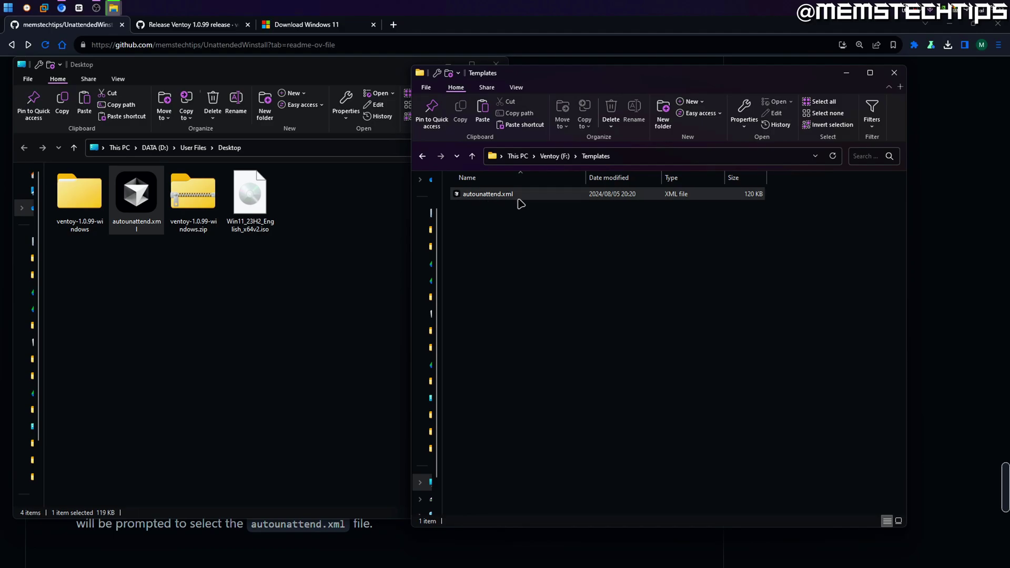
left_click(45, 26)
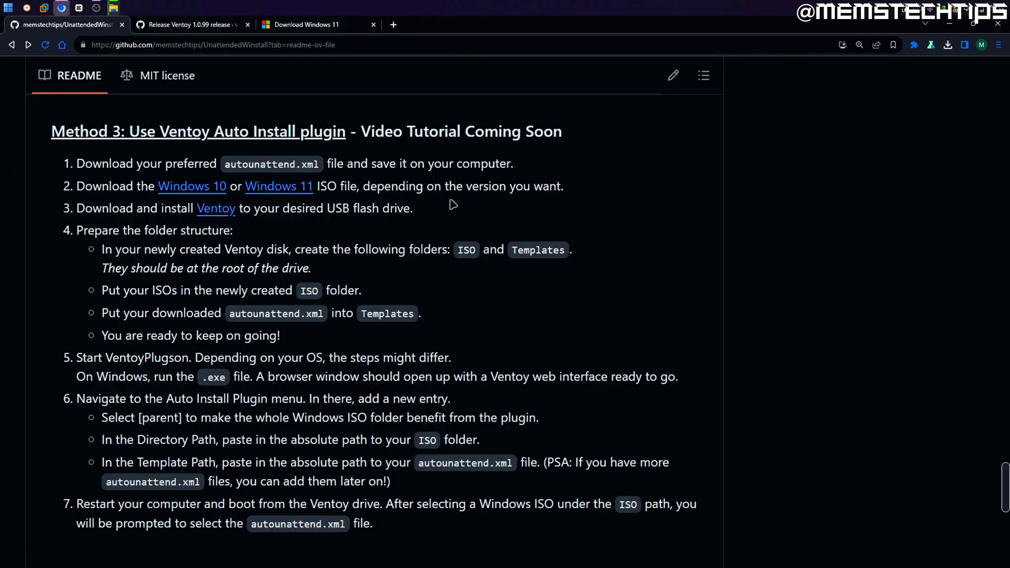
Read the README's note on the answer-file name and scroll back to Method 3.
scroll(514, 214, "up", 20)
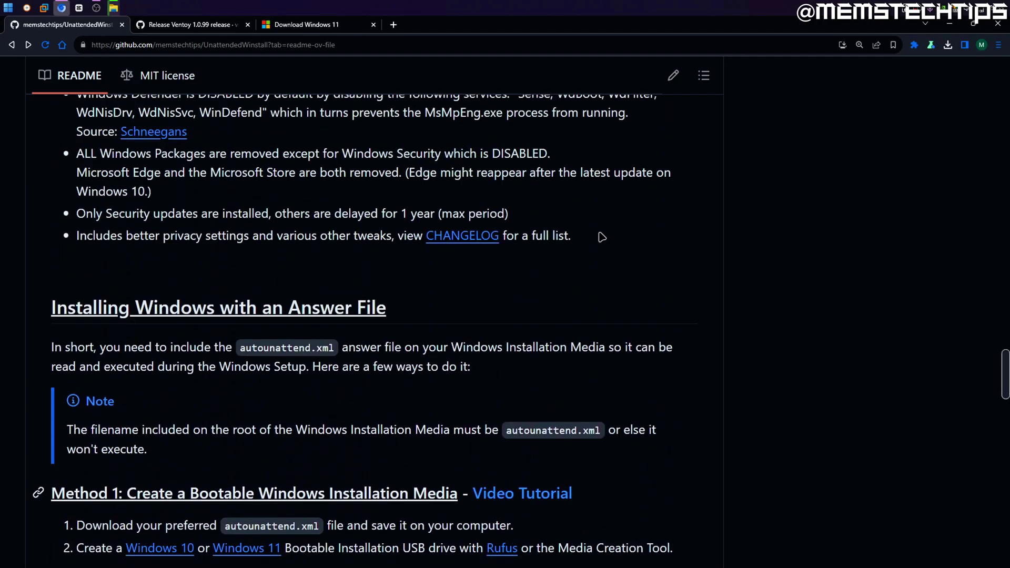
scroll(604, 238, "down", 1)
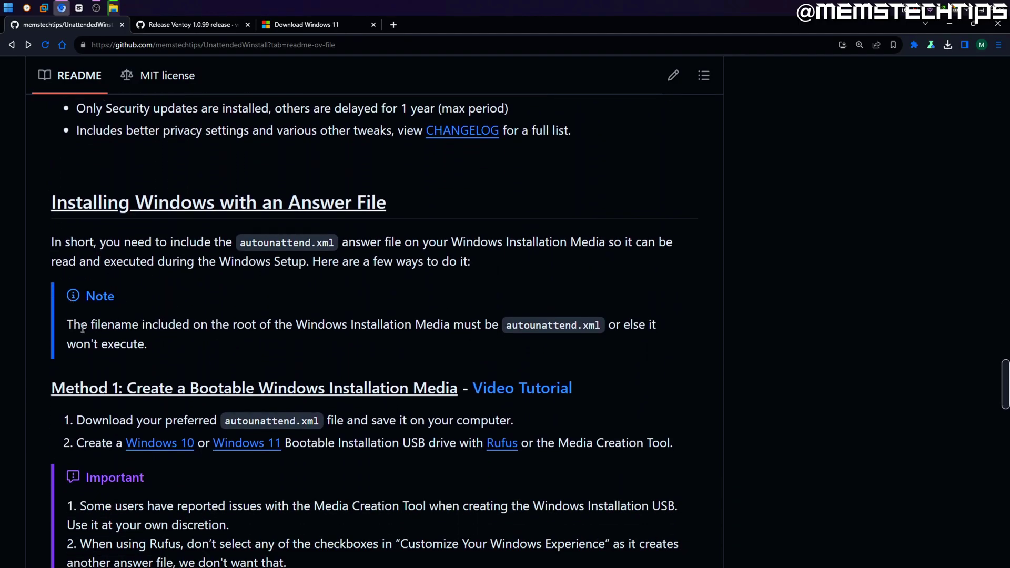
left_click_drag(68, 324, 167, 347)
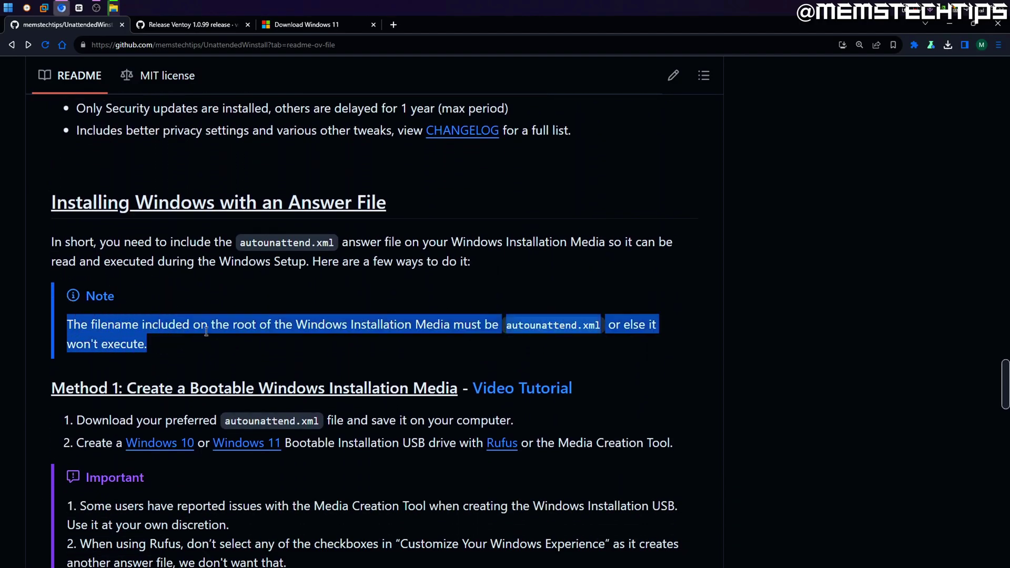
left_click(513, 327)
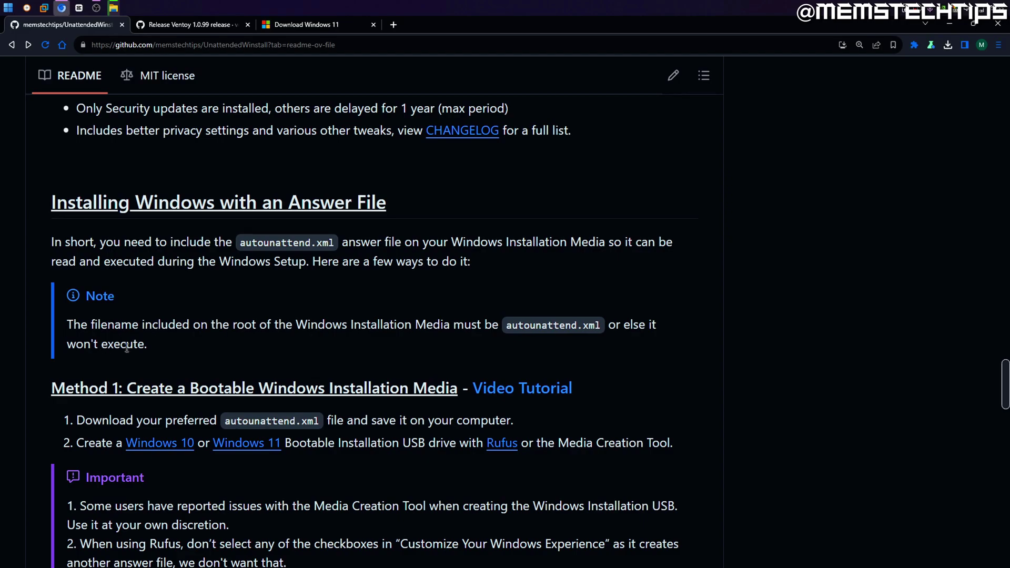
left_click_drag(1004, 375, 1005, 478)
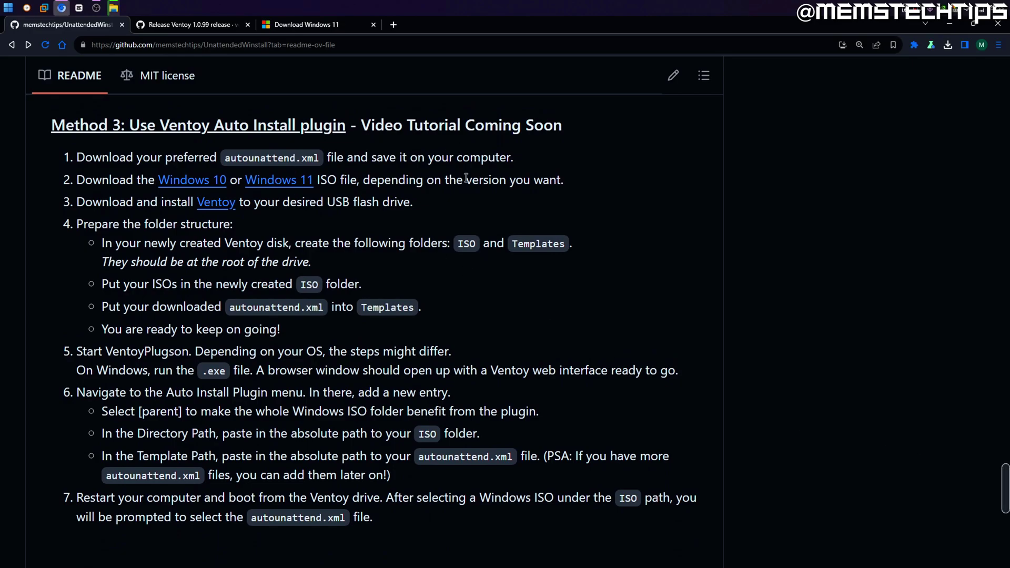
Check the Windows 11 ISO copy progress, then bring the Templates folder window back.
mouse_move(113, 7)
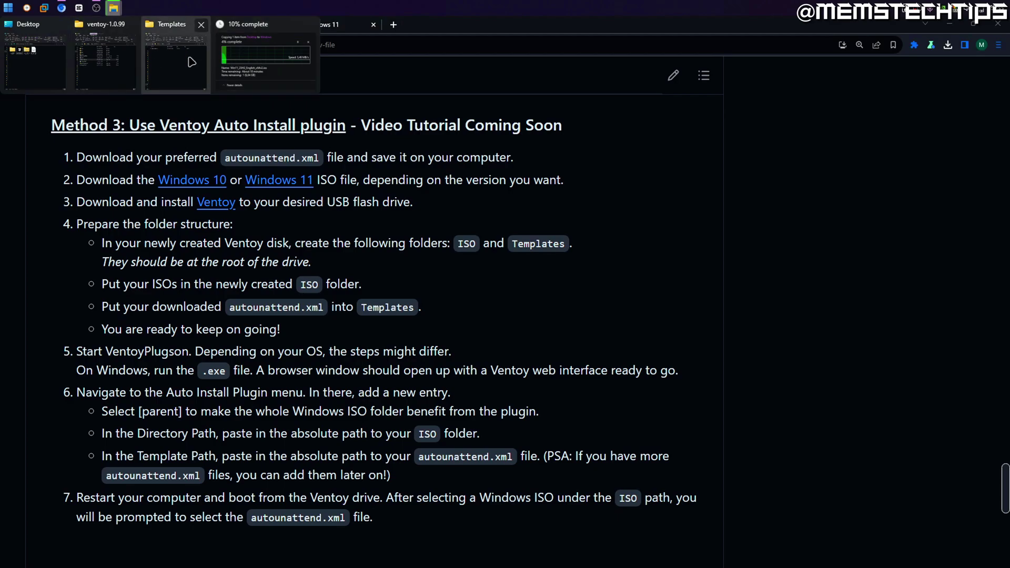
left_click(241, 56)
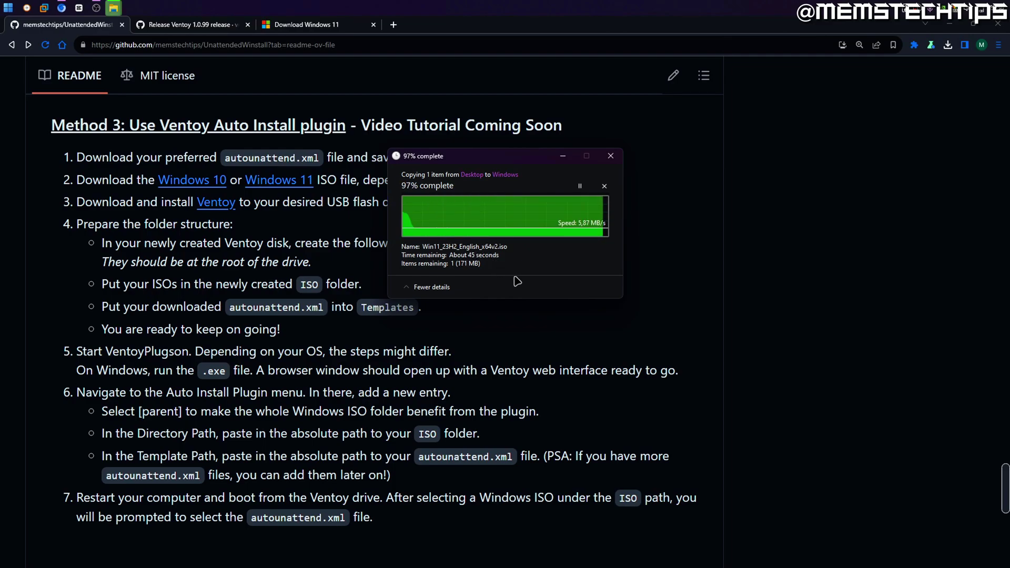
left_click(136, 40)
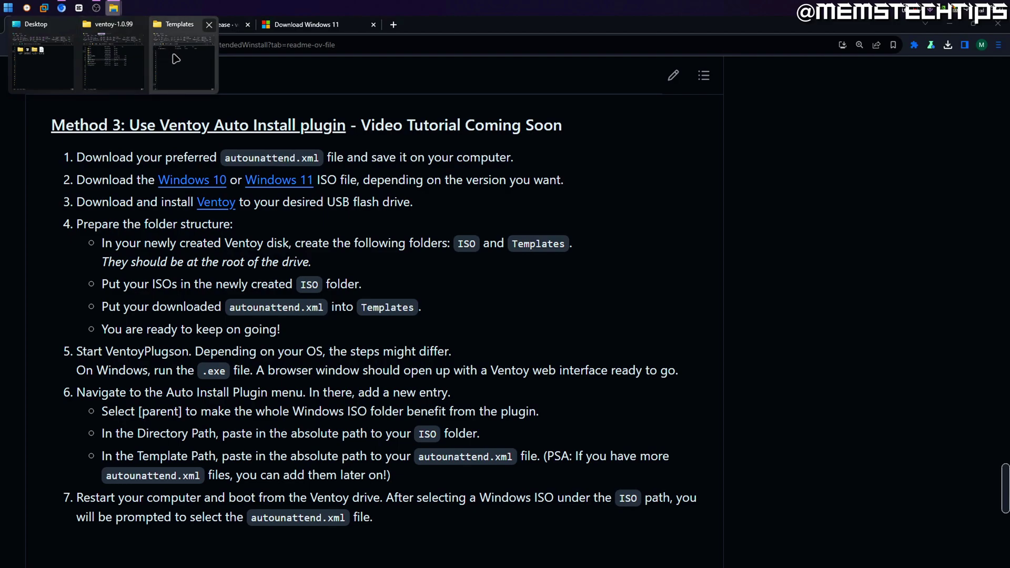
left_click(126, 56)
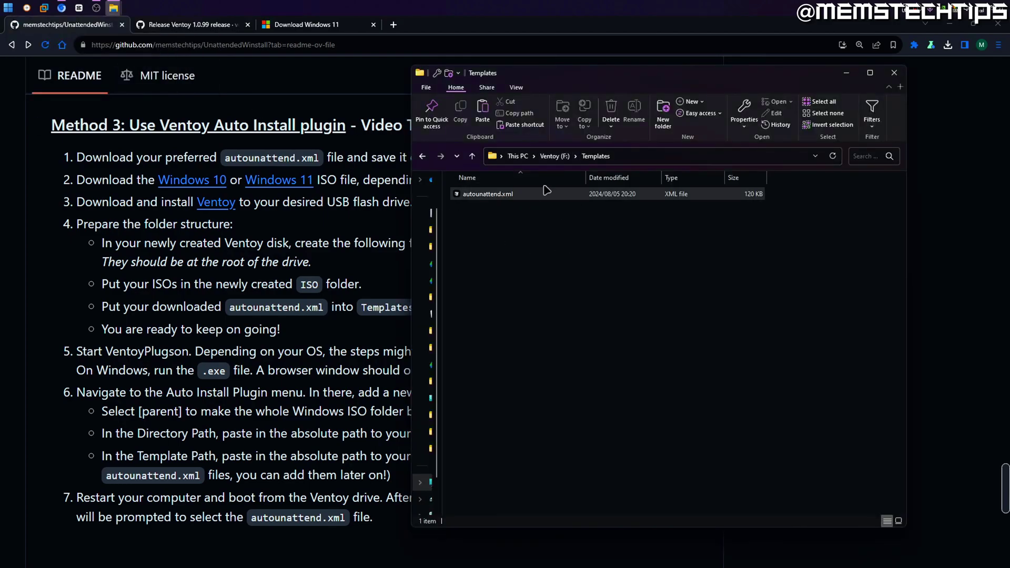
Confirm the Win11 ISO is in F:\ISO\Windows and move the Explorer window left.
left_click(560, 155)
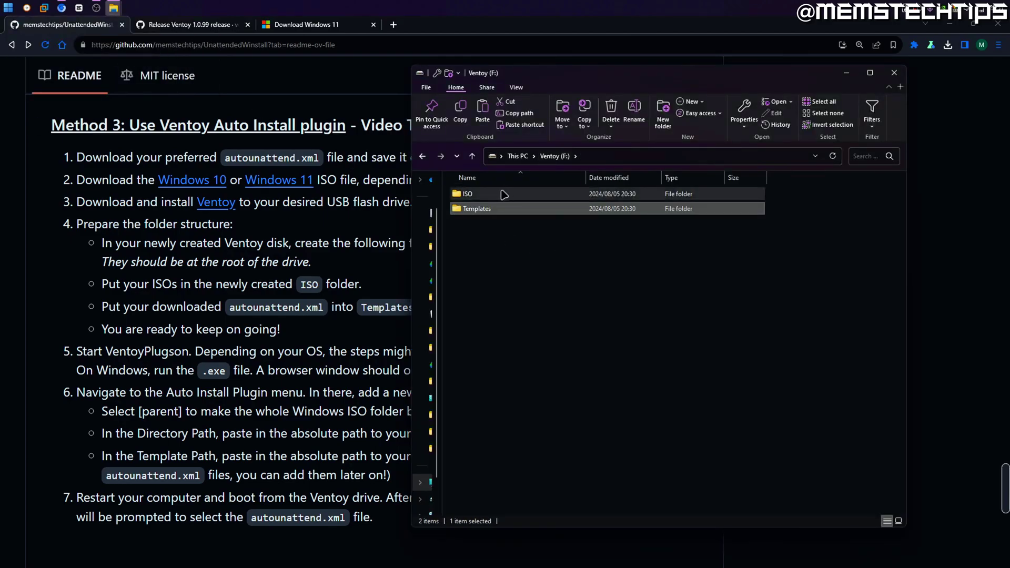
double_click(490, 194)
double_click(491, 194)
left_click(521, 194)
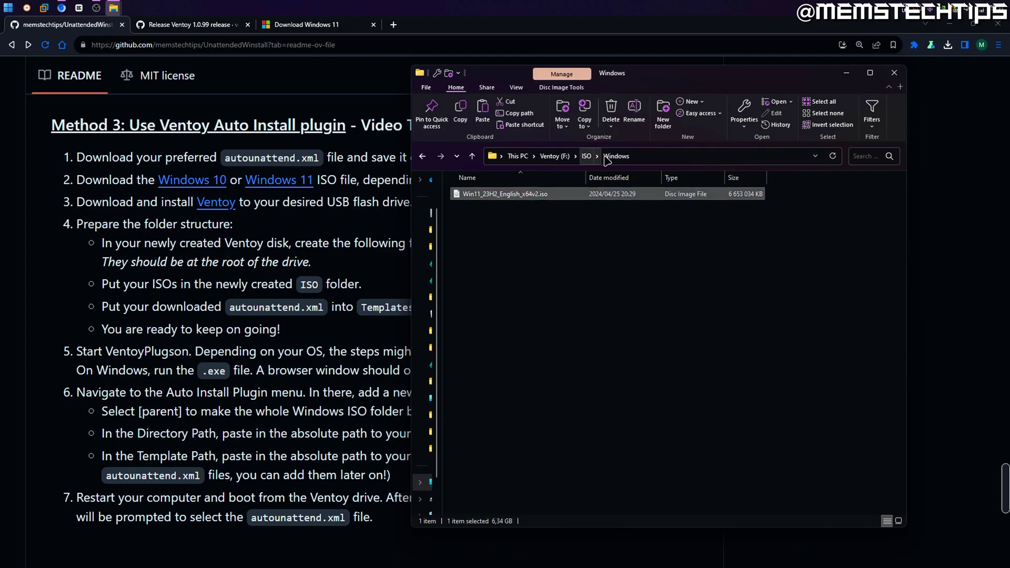
left_click(580, 227)
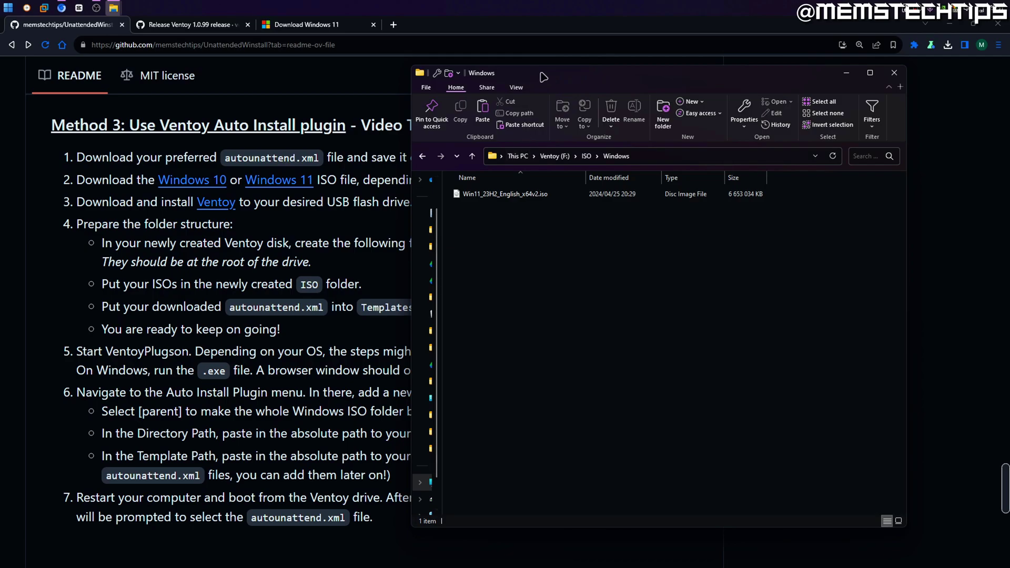
left_click_drag(541, 78, 447, 80)
Launch VentoyPlugson.exe from the ventoy-1.0.99 folder.
mouse_move(113, 7)
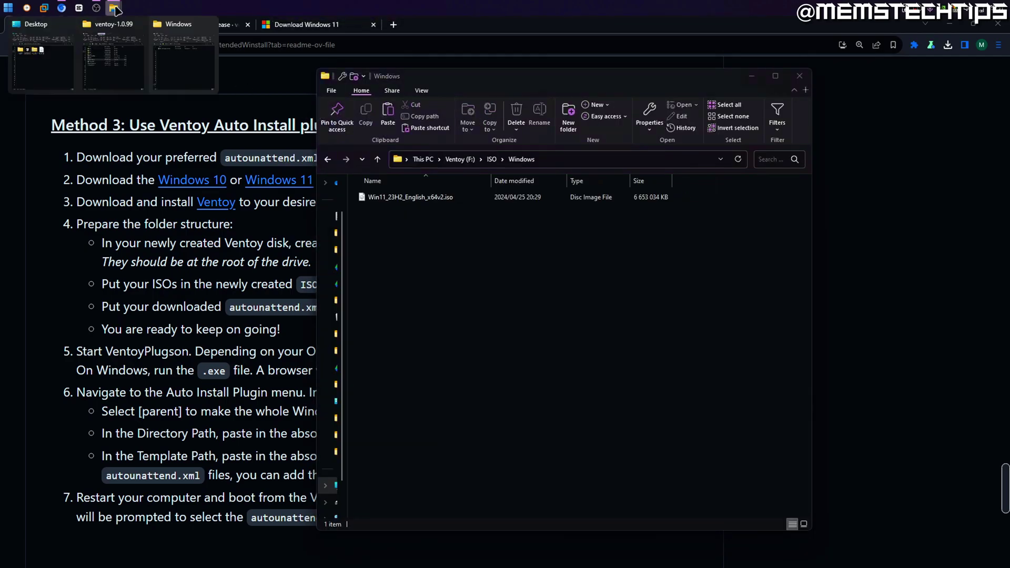
left_click(109, 58)
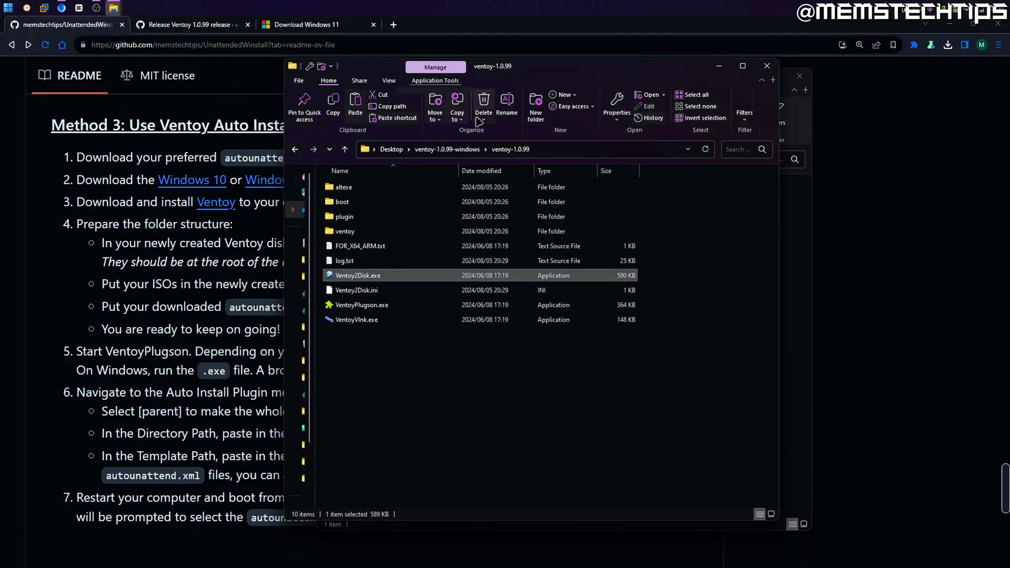
left_click(413, 306)
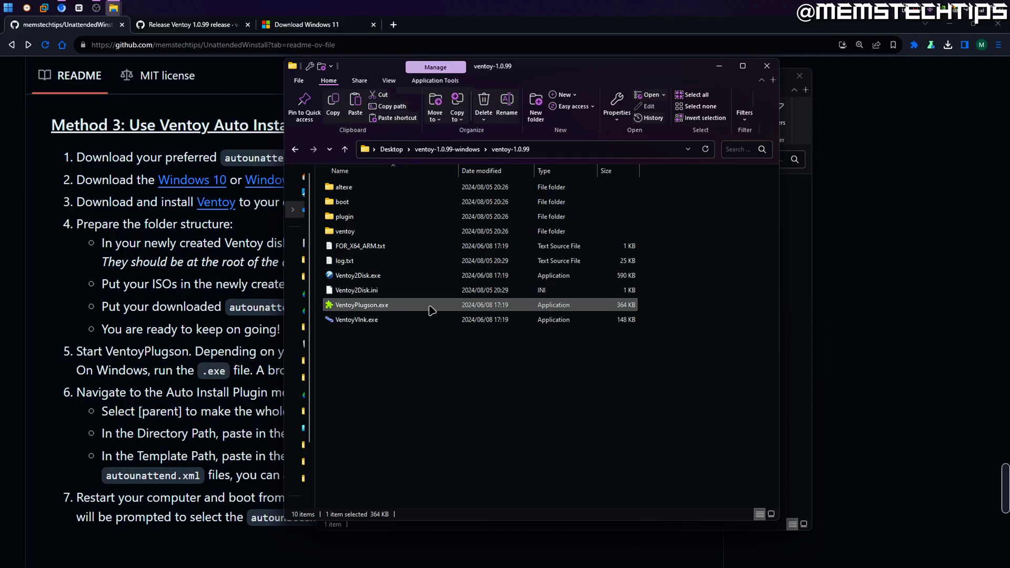
double_click(412, 309)
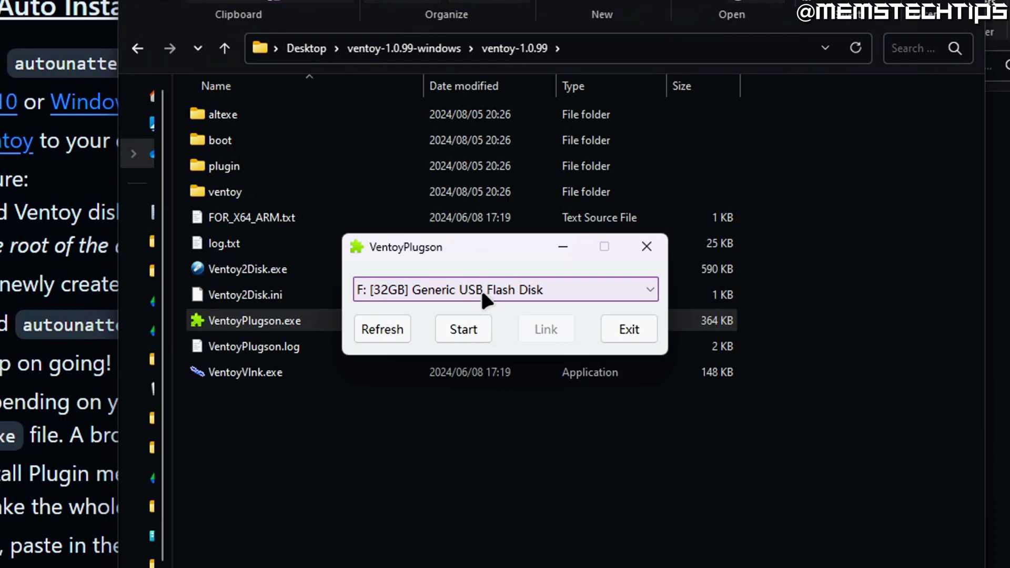
Select F: [32GB] Generic USB Flash Disk and start the VentoyPlugson web configurator.
left_click(480, 289)
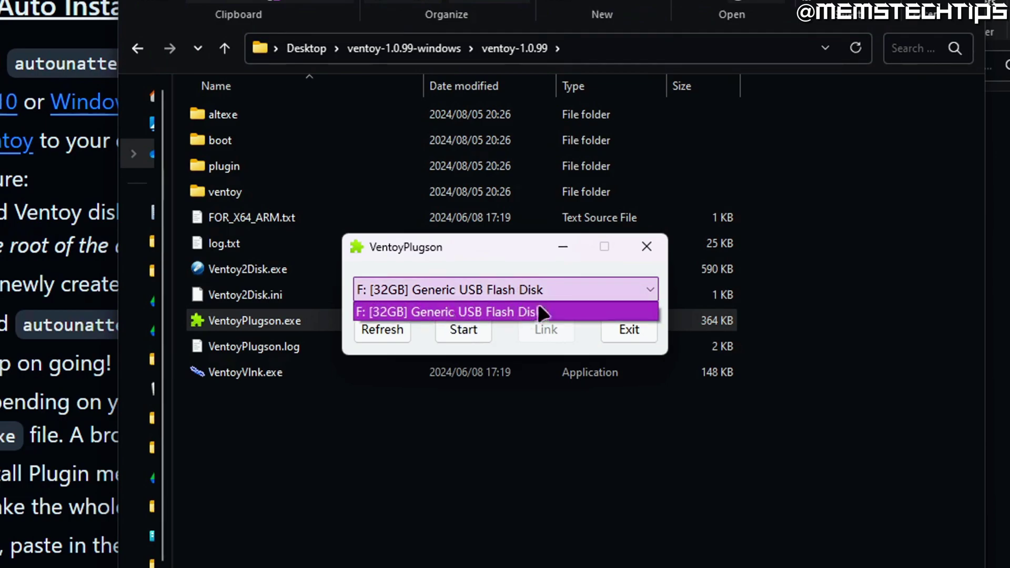
left_click(576, 311)
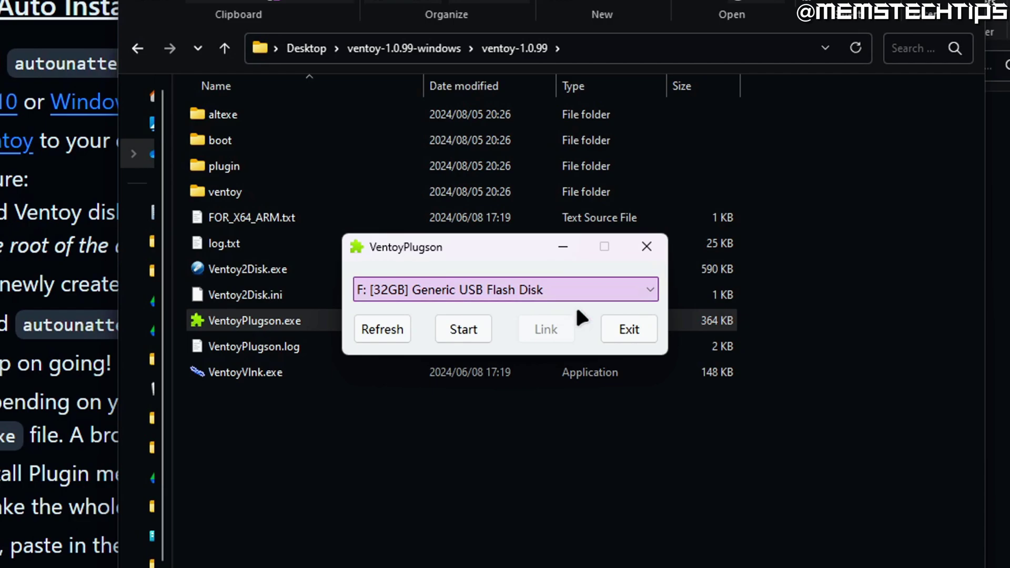
left_click(468, 327)
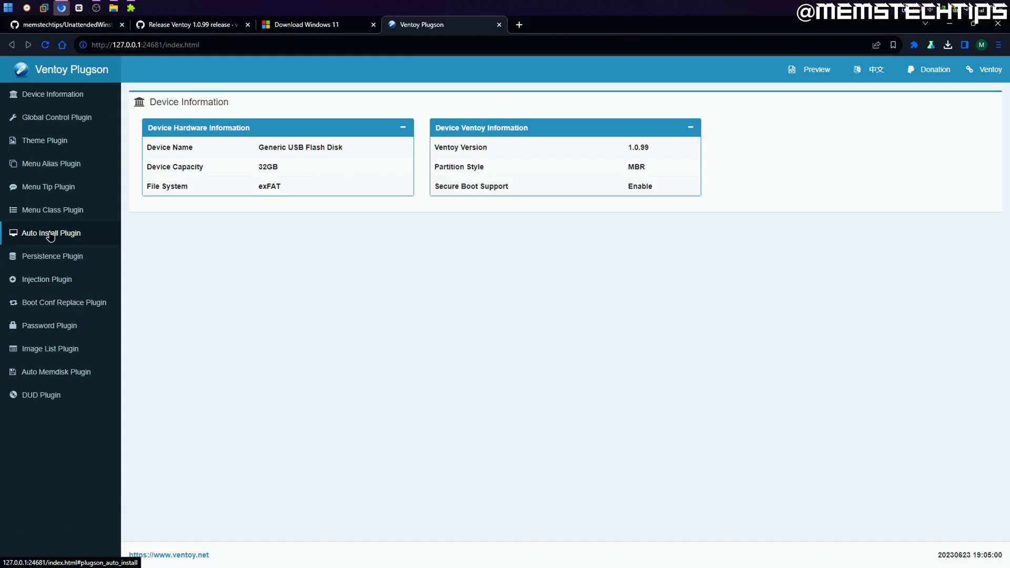
Add a [parent] directory-wide Auto Install Plugin entry, then return to the GitHub README.
left_click(51, 235)
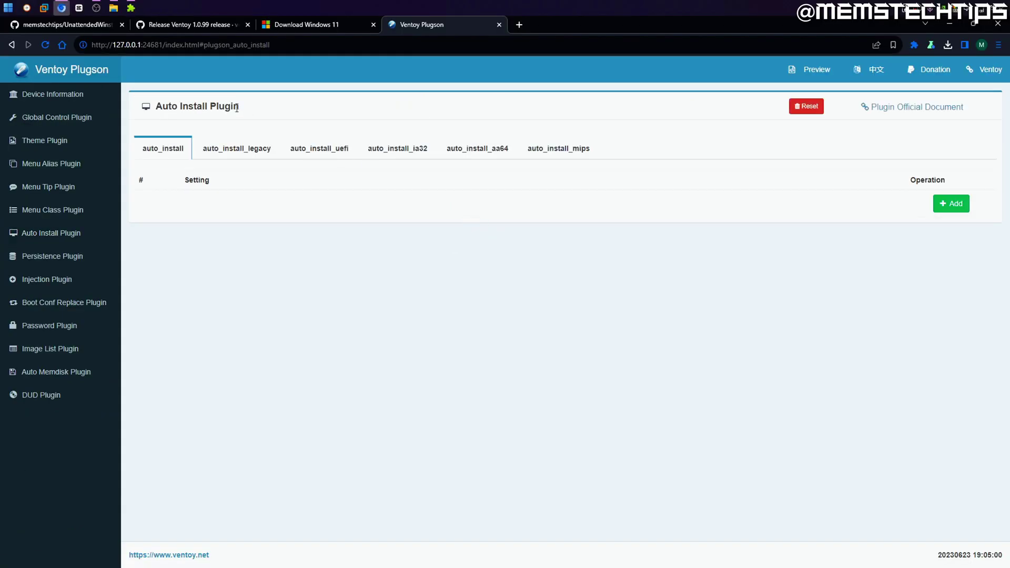
left_click(946, 206)
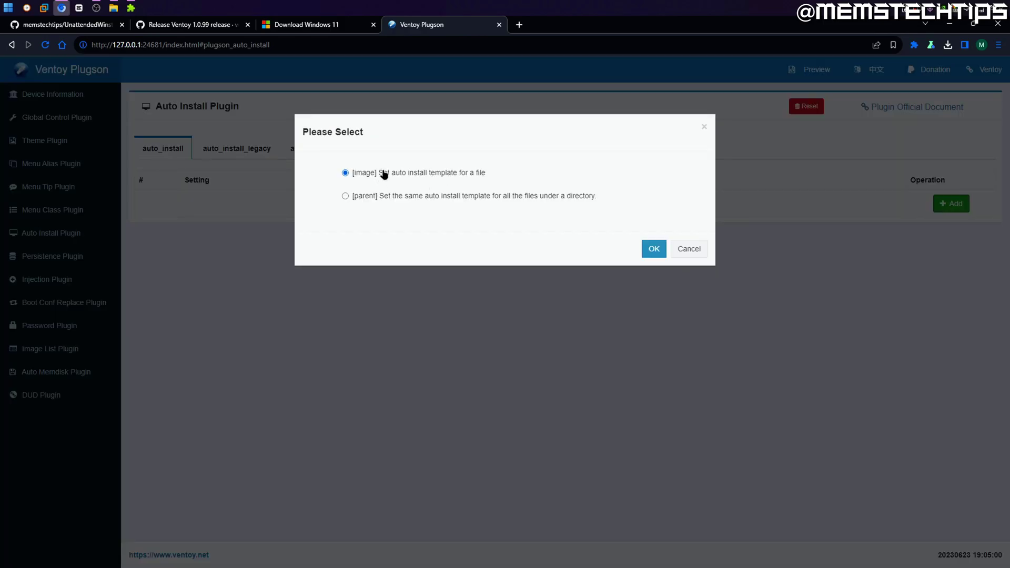
left_click(345, 196)
left_click(654, 250)
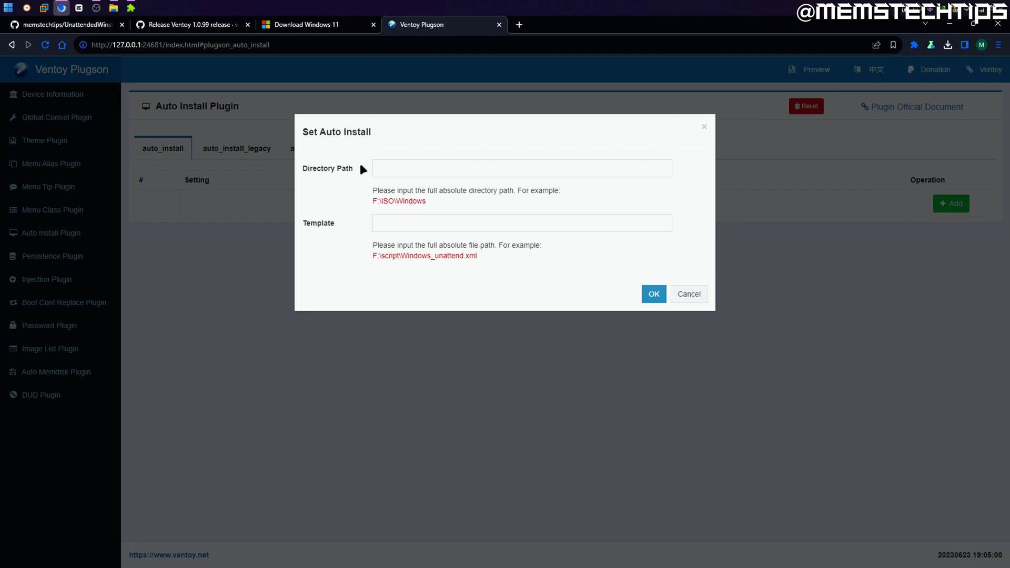
left_click(69, 27)
scroll(506, 290, "down", 3)
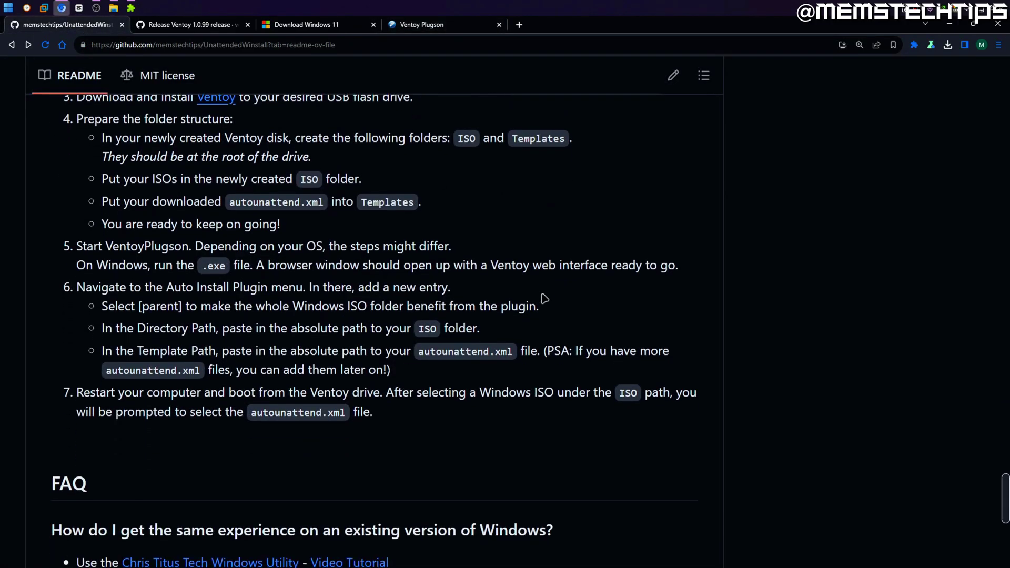
left_click_drag(139, 253, 187, 255)
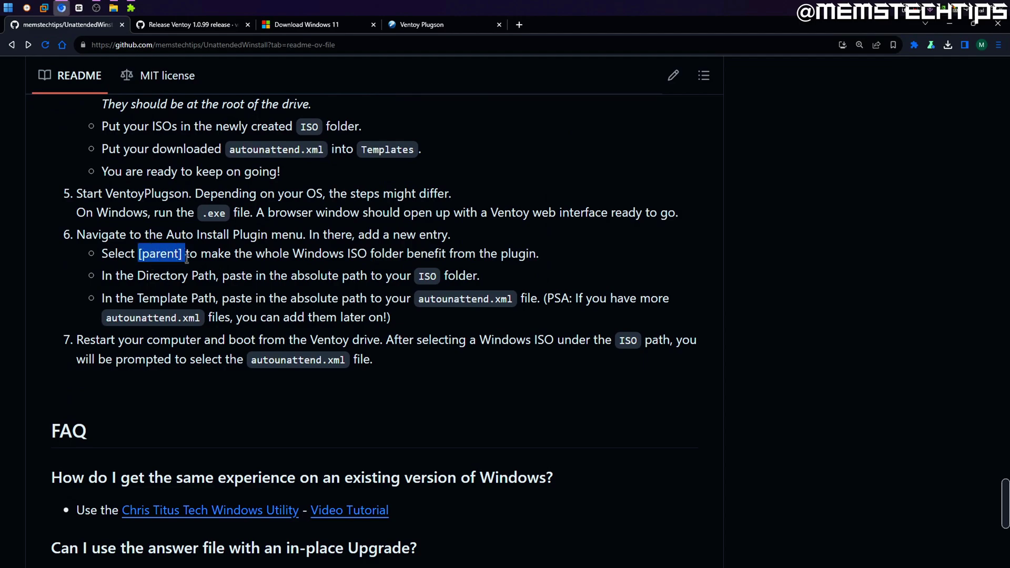
left_click(175, 270)
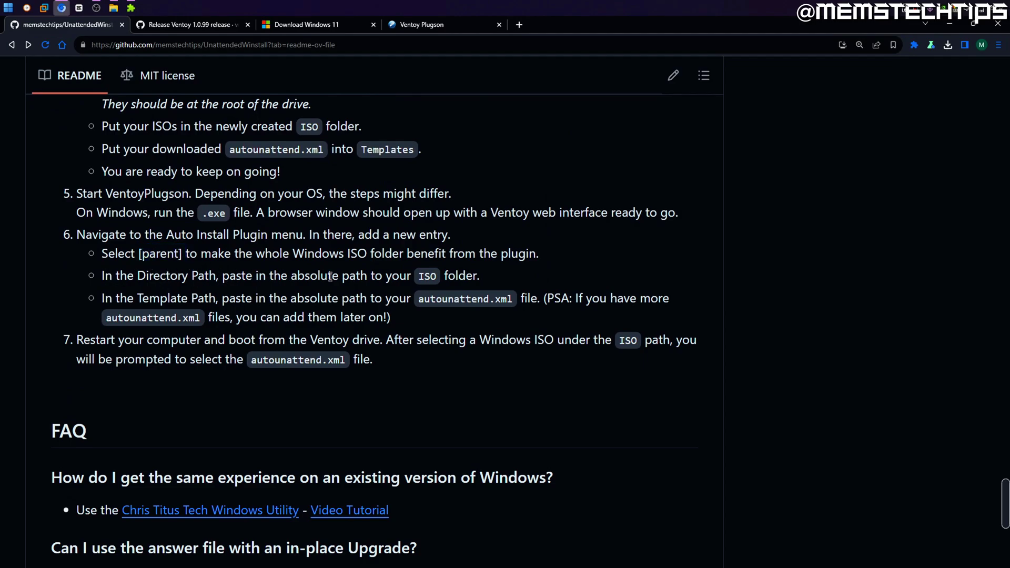
left_click_drag(417, 279, 480, 278)
left_click(496, 280)
left_click_drag(137, 297, 223, 297)
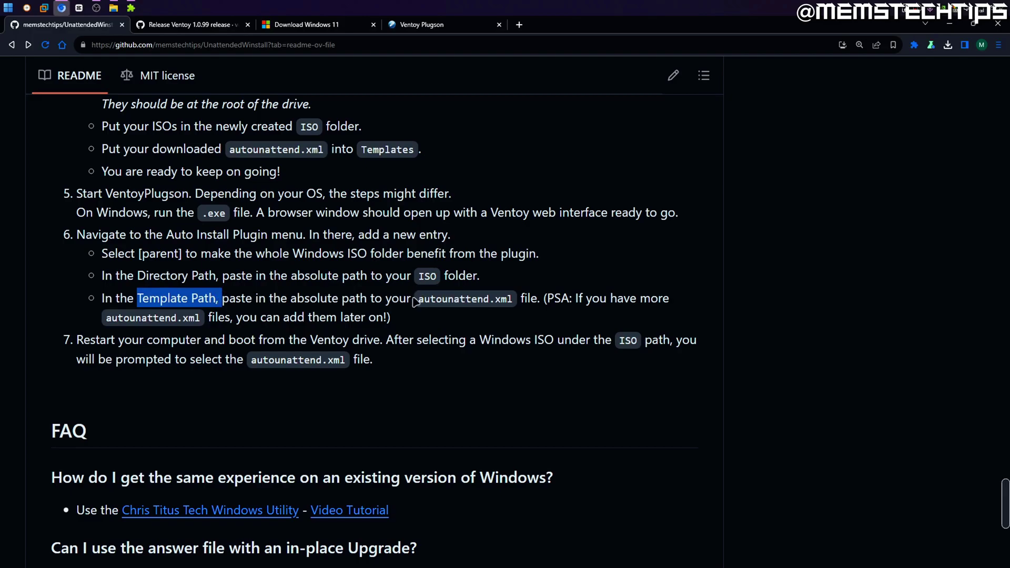
left_click_drag(418, 299, 511, 298)
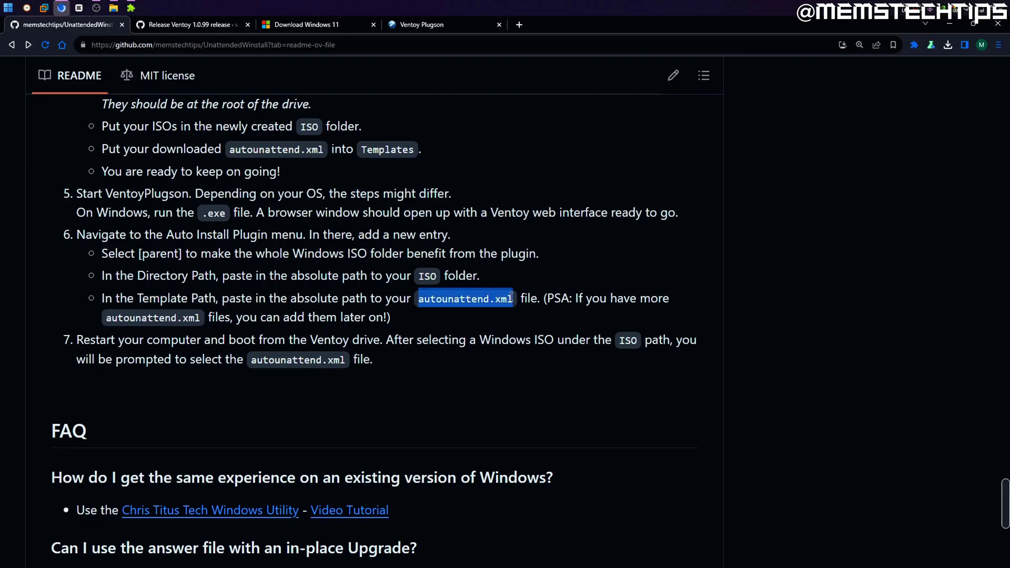
left_click(507, 289)
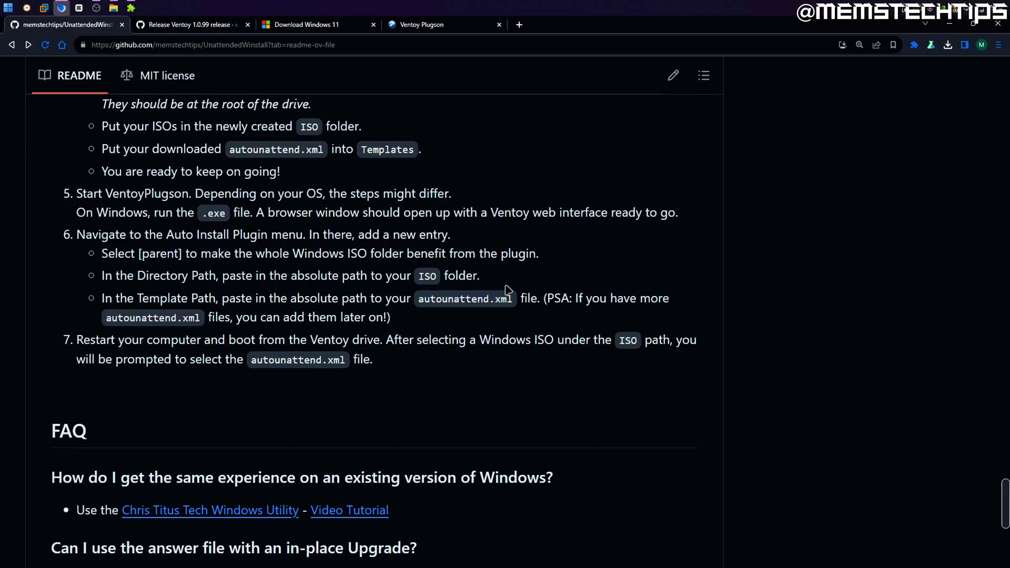
left_click(113, 8)
Copy the F:\ISO\Windows path from the Windows folder's address bar.
left_click(189, 64)
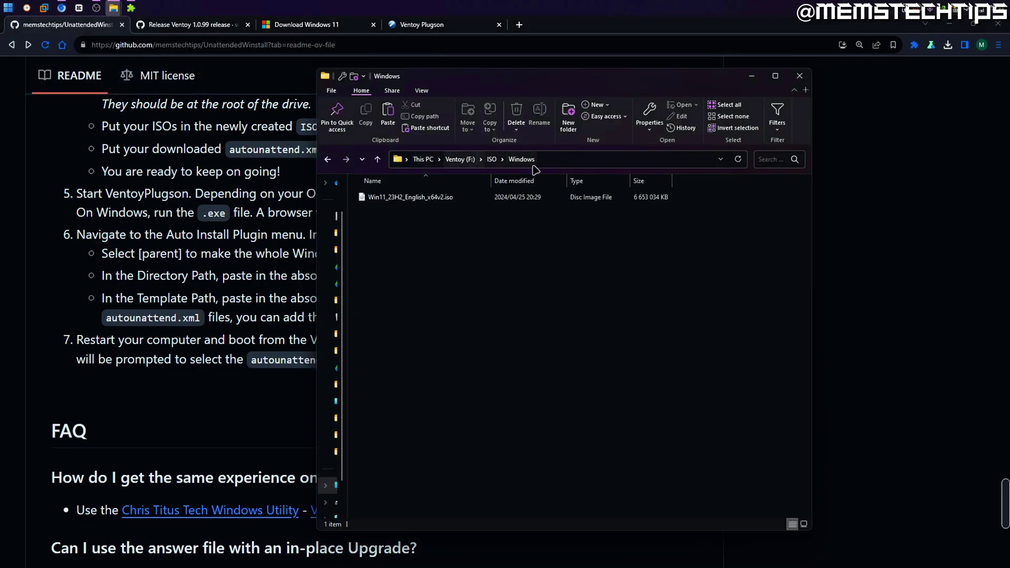
left_click(559, 163)
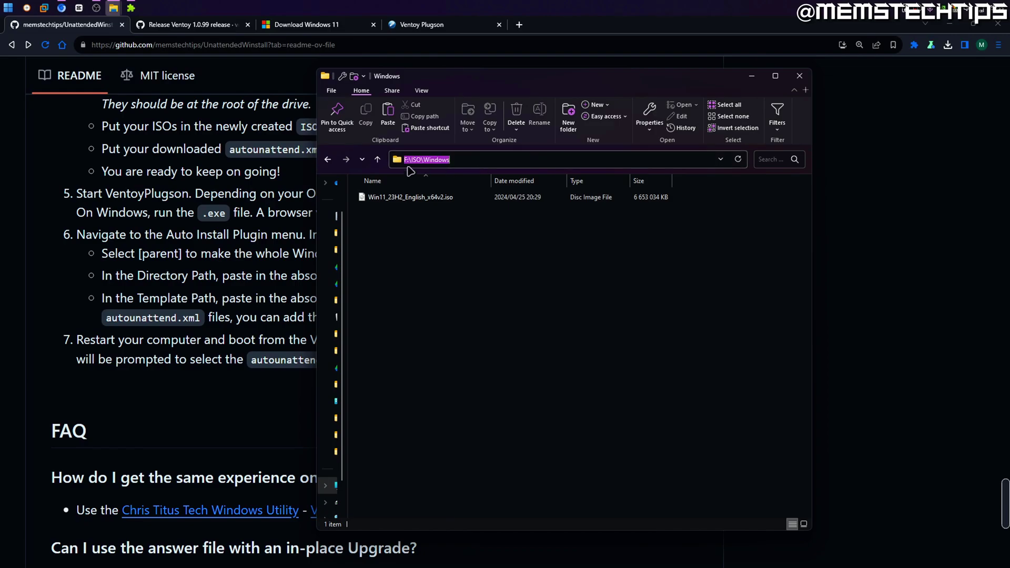
right_click(446, 164)
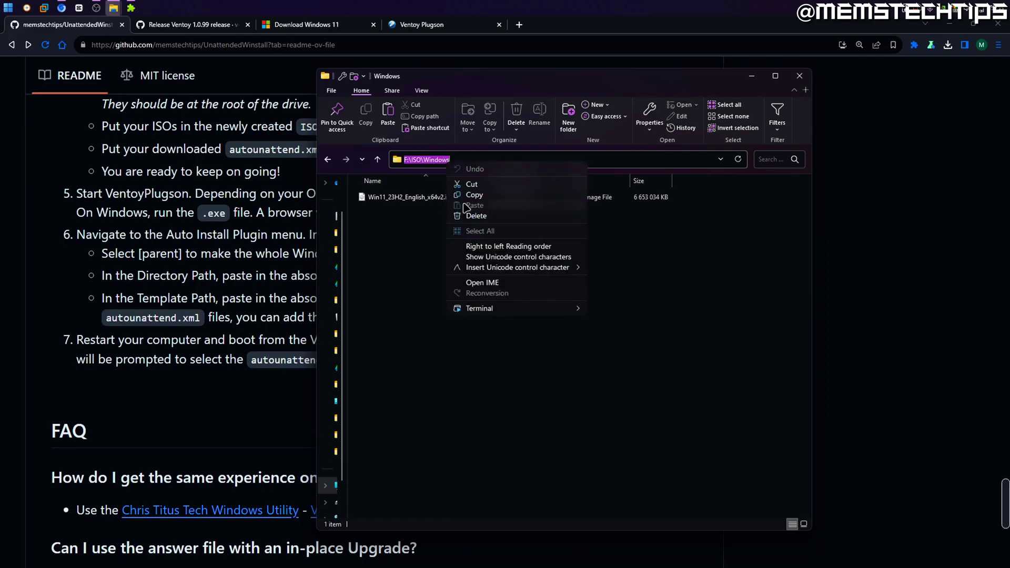
left_click(489, 198)
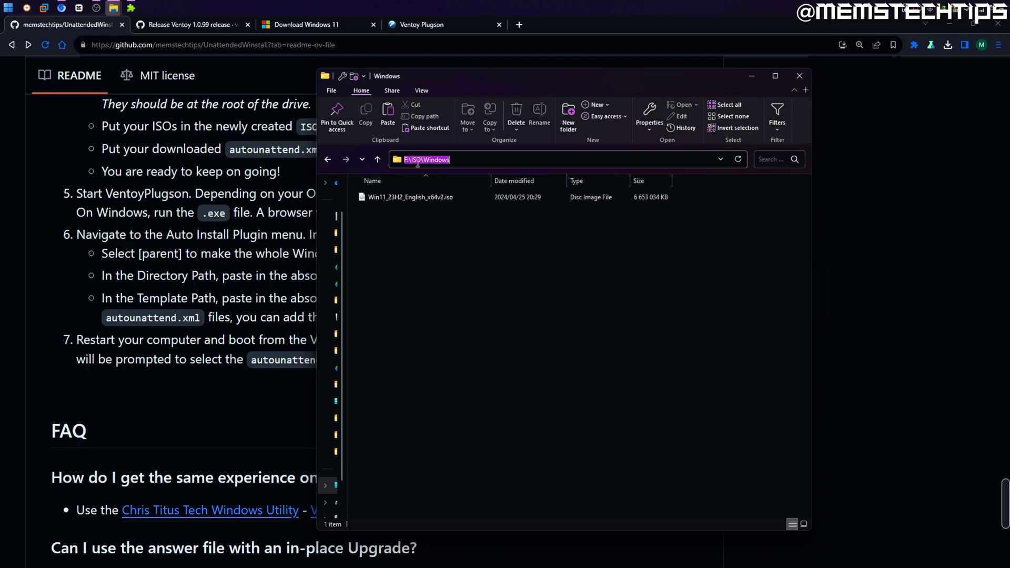
Paste F:\ISO\Windows into the auto-install entry's Directory Path field.
left_click(419, 26)
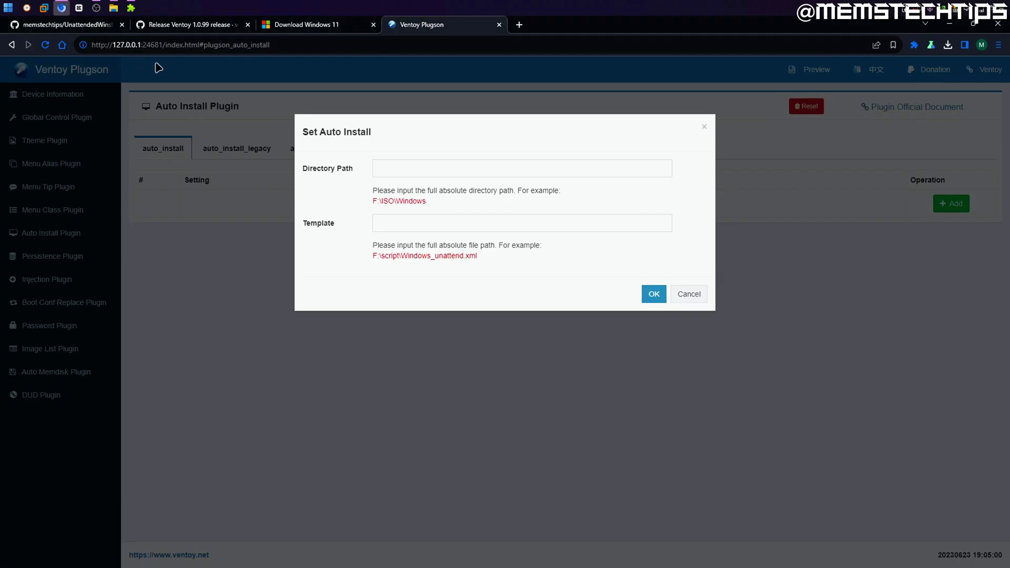
right_click(392, 168)
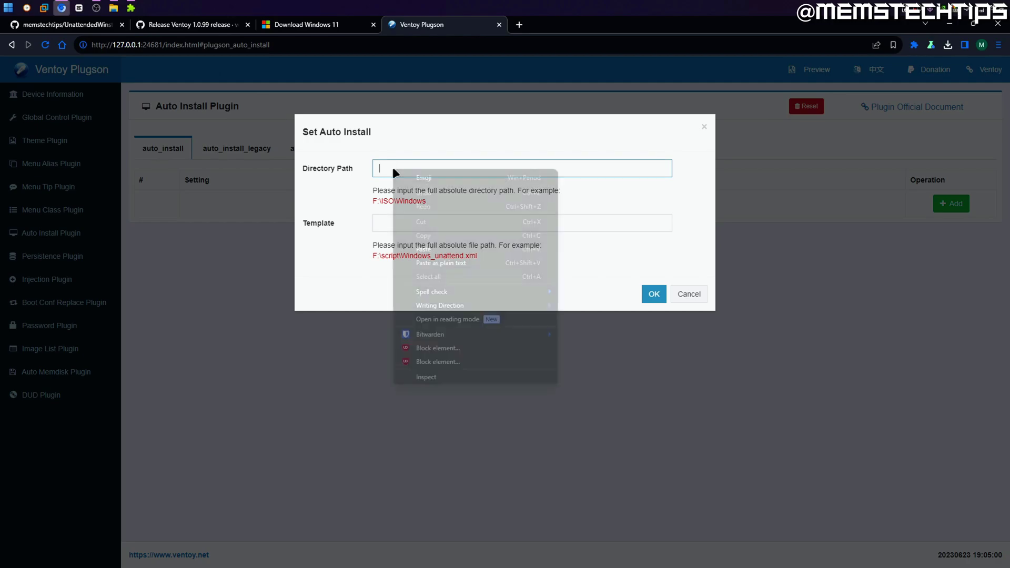
left_click(429, 262)
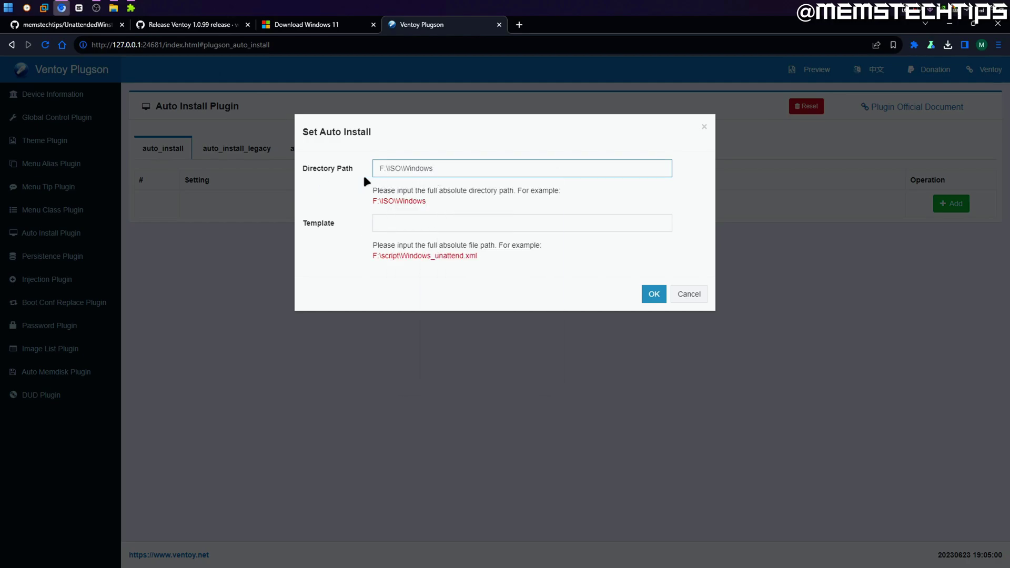
left_click_drag(372, 201, 425, 203)
left_click(429, 204)
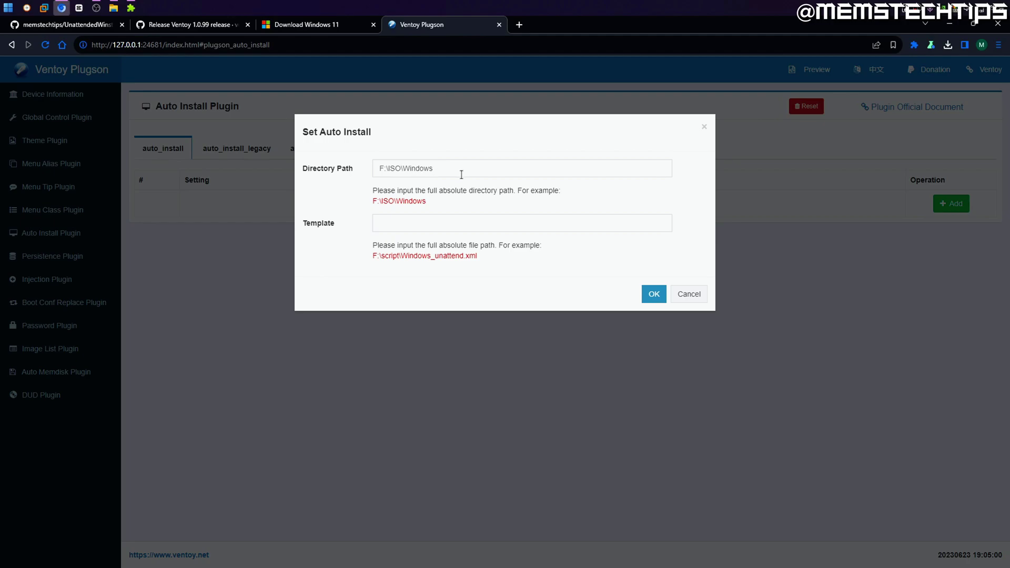
left_click(389, 223)
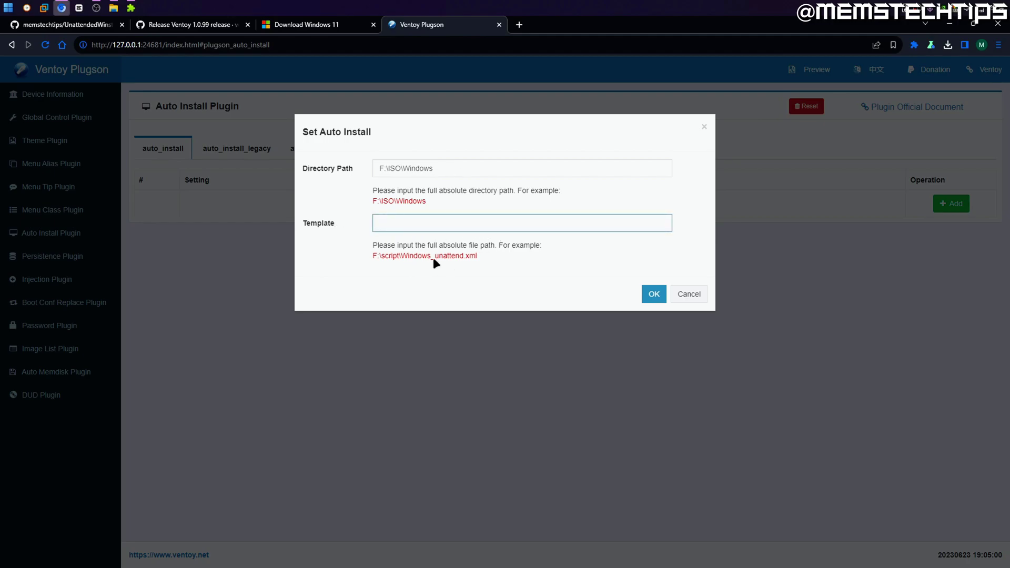
Go from the ISO\Windows folder up to the Ventoy drive root and open the Templates folder.
mouse_move(113, 7)
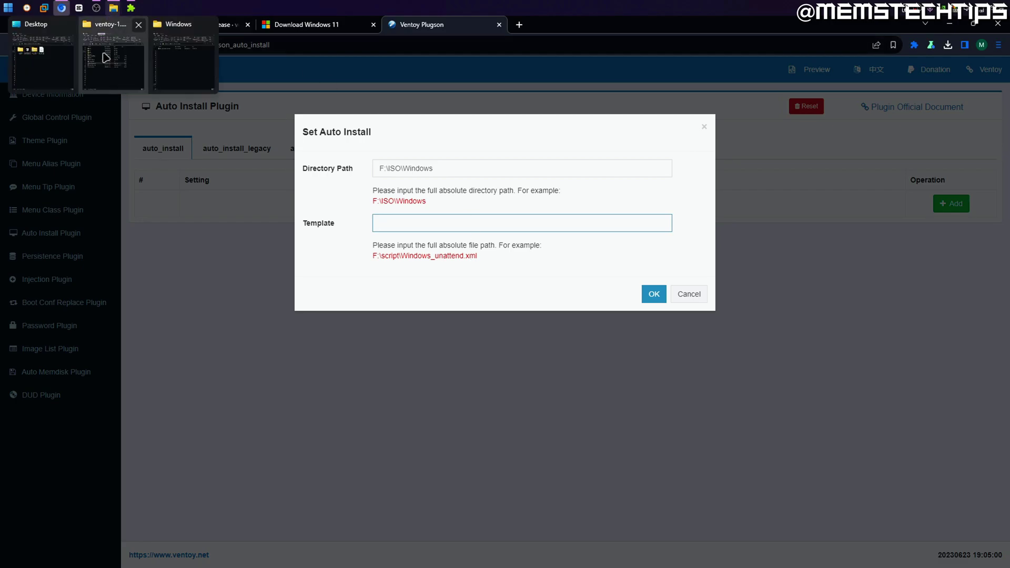
left_click(195, 71)
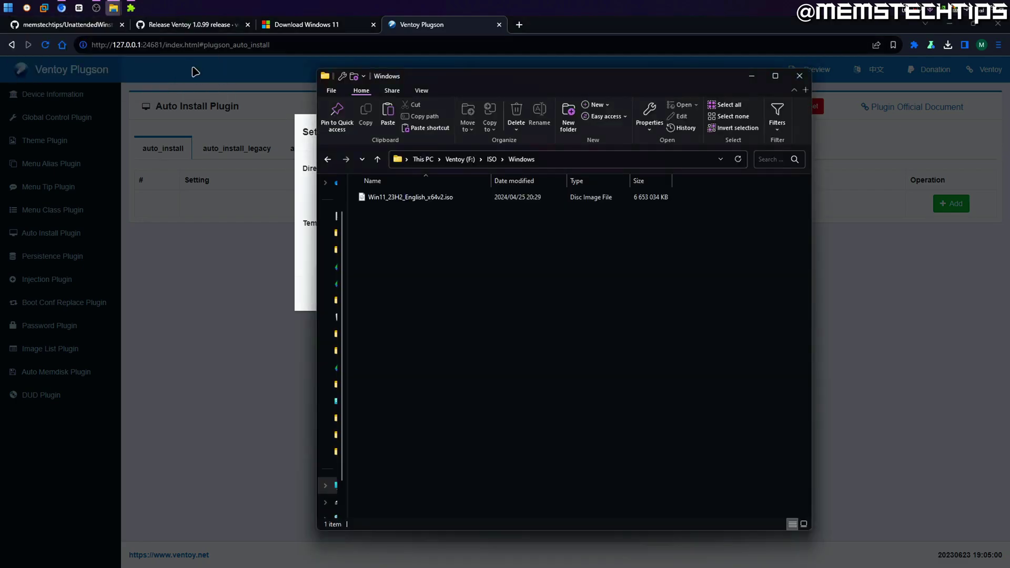
left_click(465, 159)
double_click(396, 212)
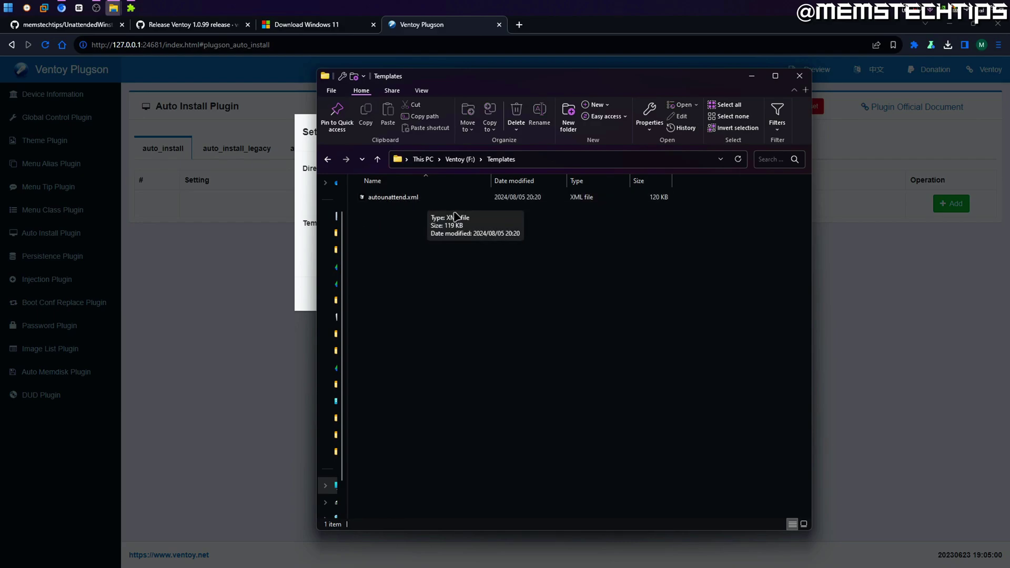
left_click(536, 163)
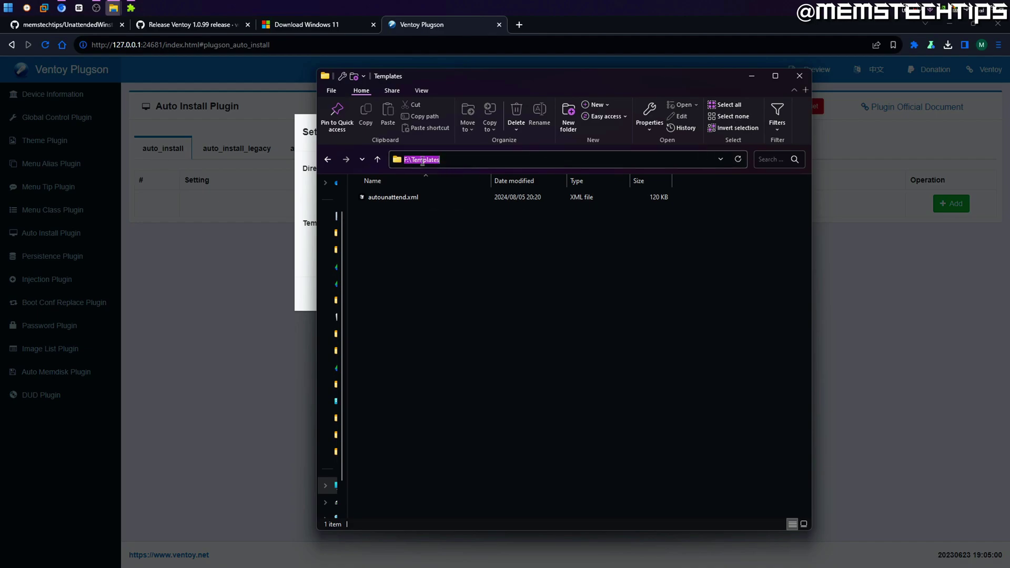
Copy autounattend.xml's full path, F:\Templates\autounattend.xml, using File Manage > Copy path.
left_click(424, 201)
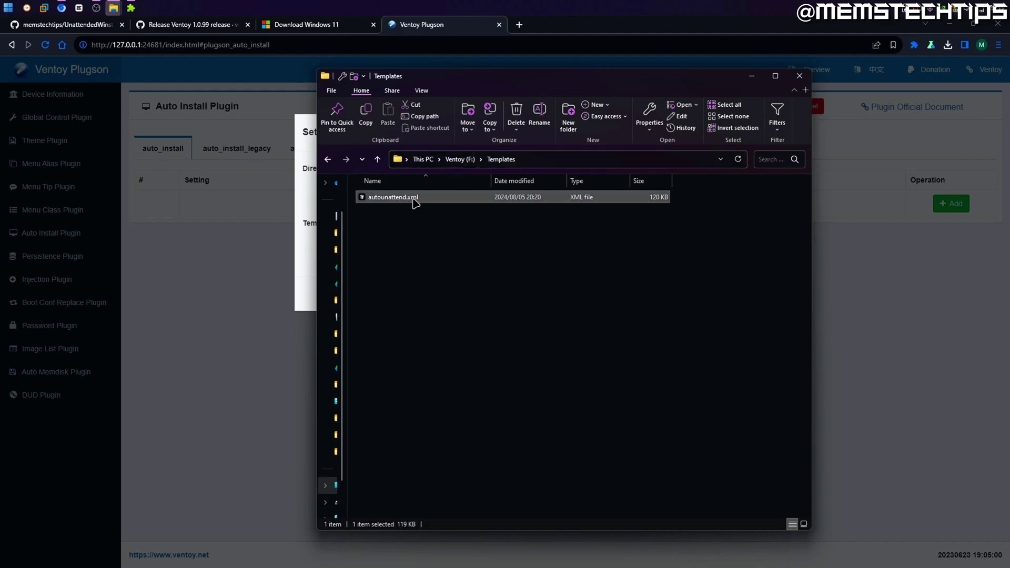
right_click(442, 199)
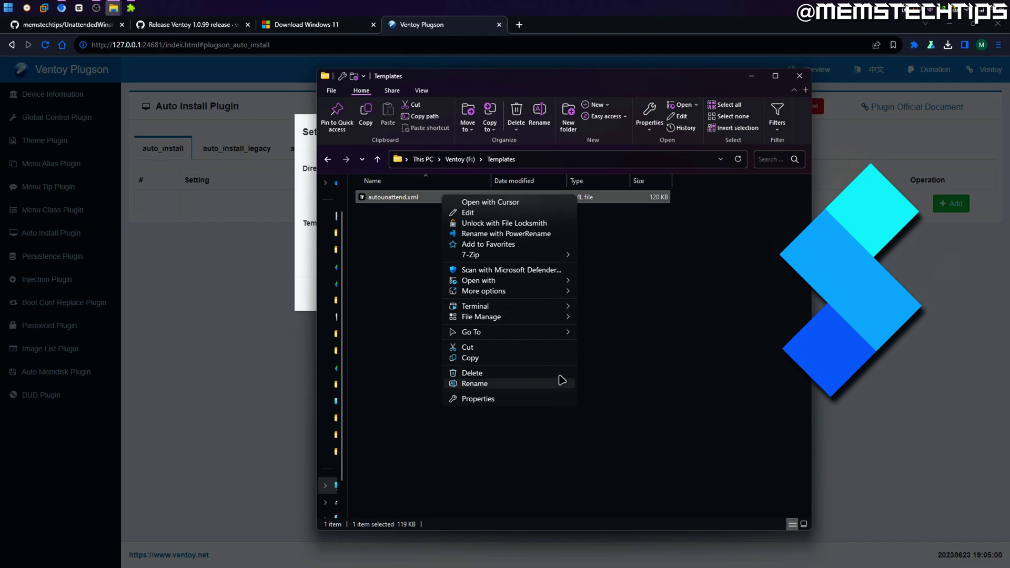
mouse_move(565, 334)
mouse_move(473, 318)
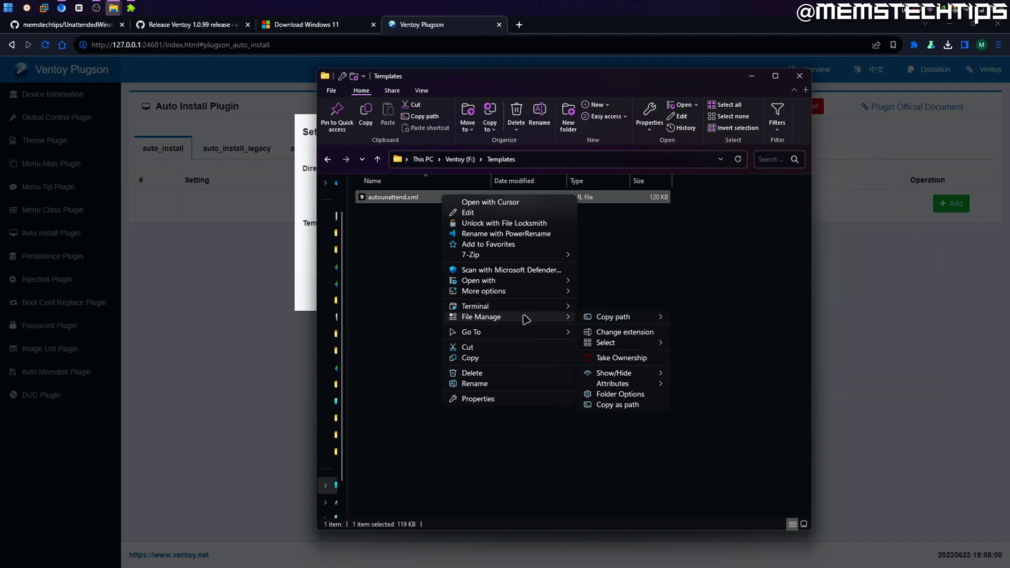
mouse_move(614, 320)
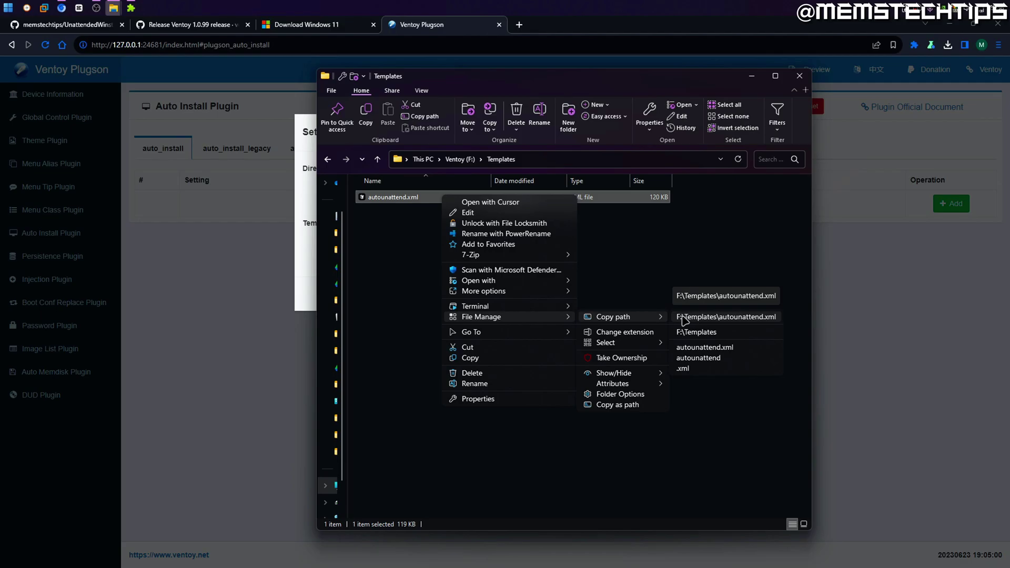
left_click(748, 319)
Paste the copied file path into the Set Auto Install Template field.
left_click(448, 25)
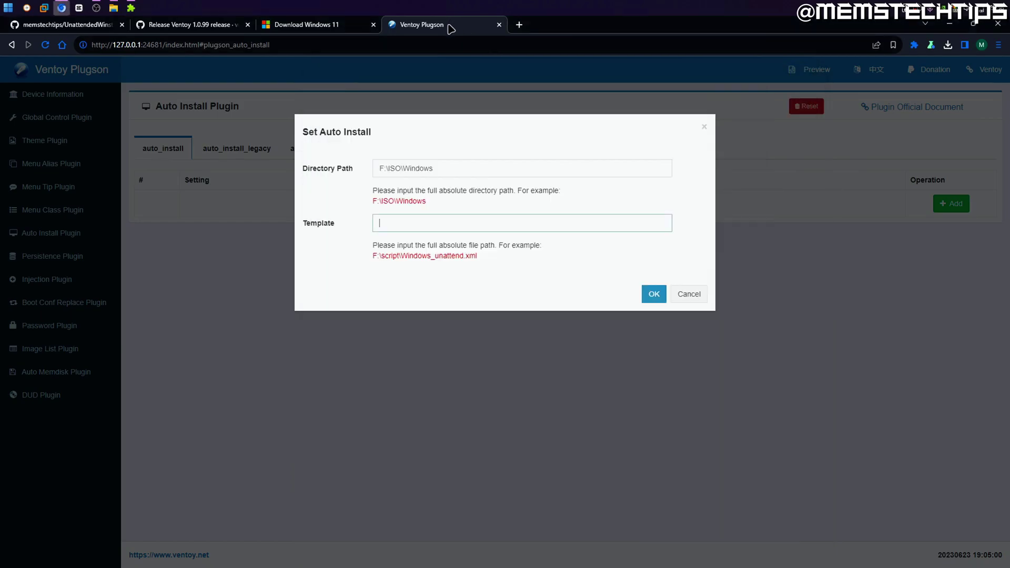
right_click(397, 223)
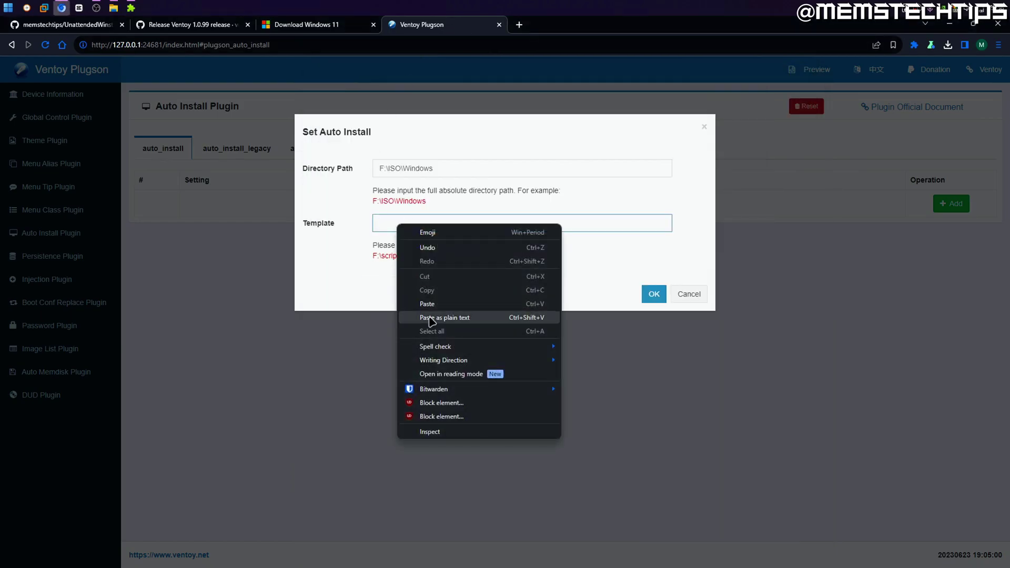
left_click(467, 304)
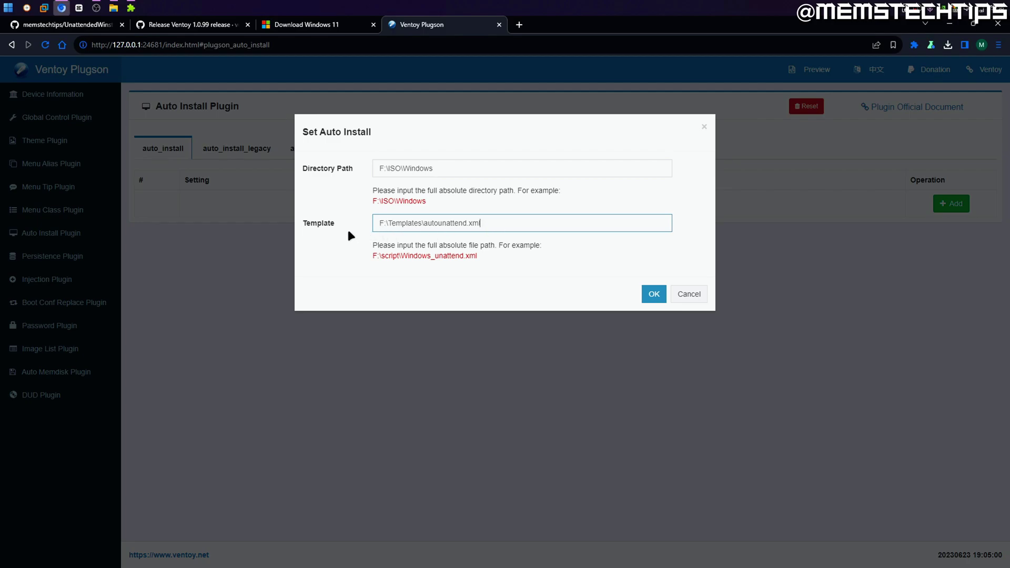
left_click_drag(423, 223, 506, 237)
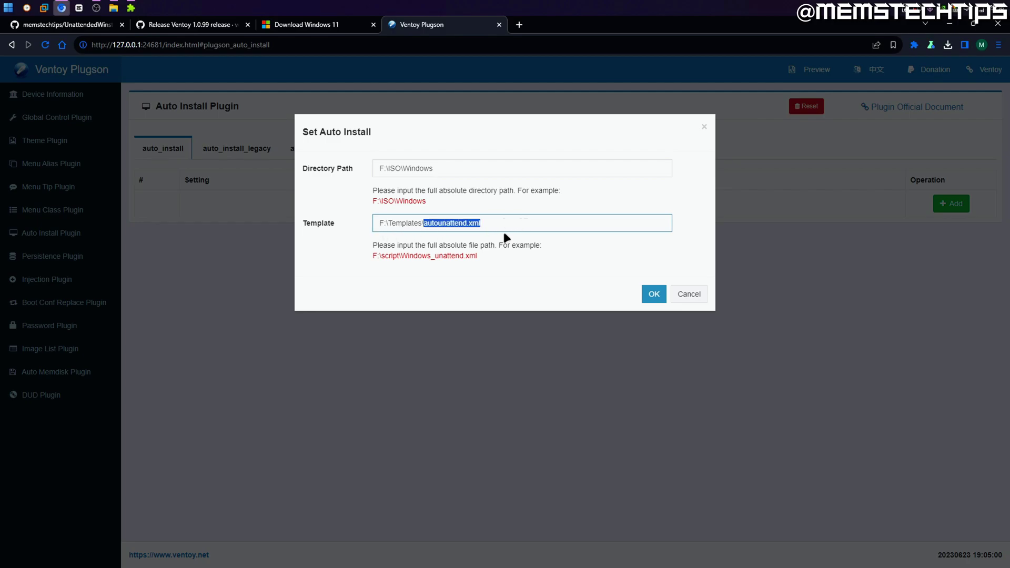
Copy the F:\Templates folder path from the Templates window's address bar.
left_click(453, 235)
mouse_move(116, 13)
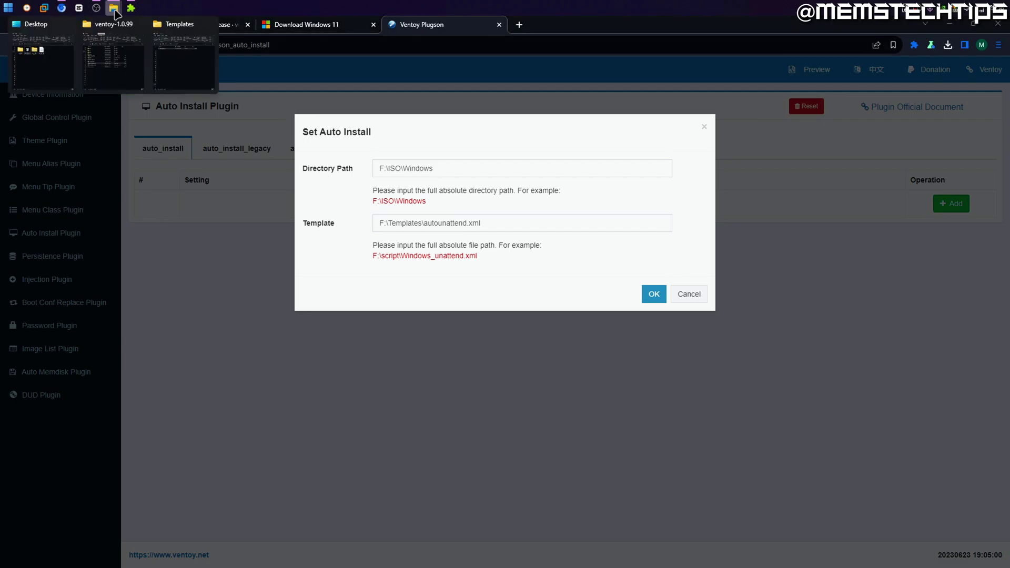
left_click(192, 68)
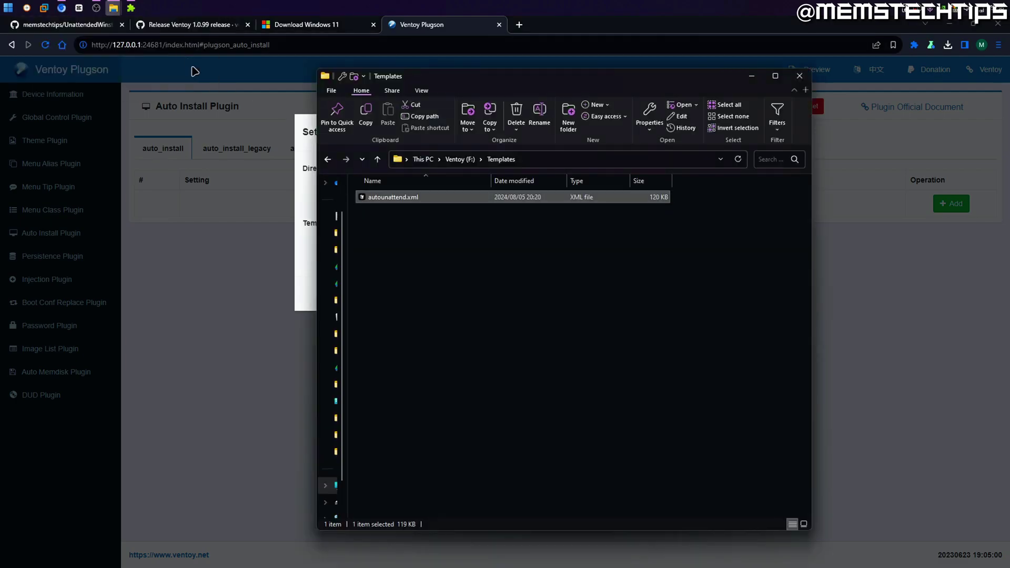
right_click(456, 200)
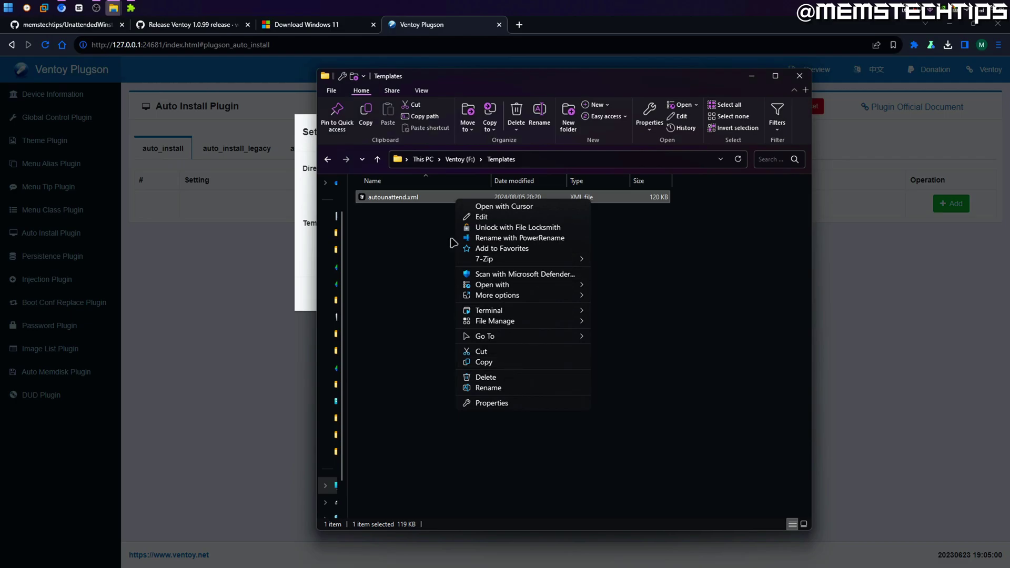
left_click(434, 245)
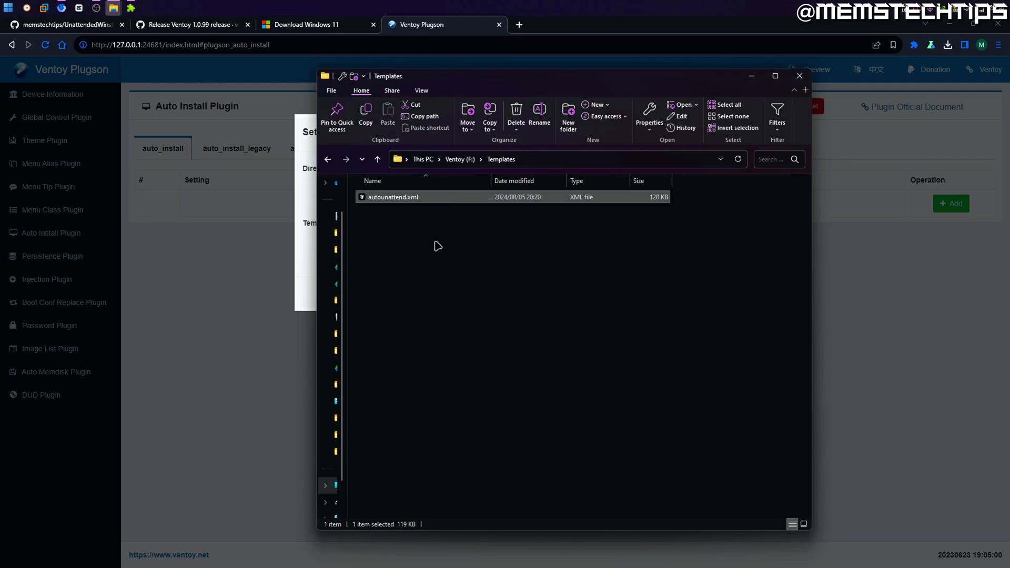
left_click(537, 158)
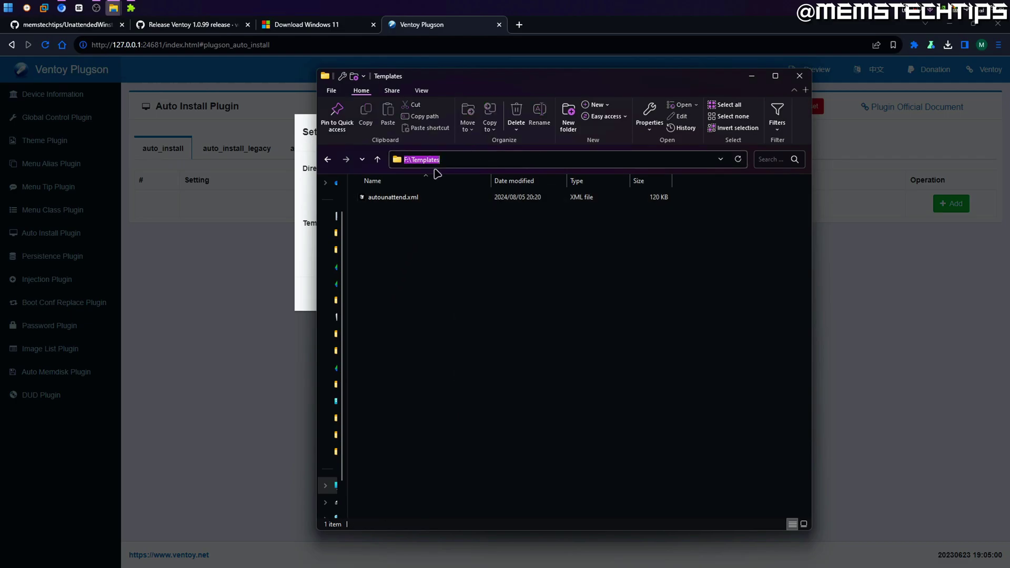
right_click(455, 159)
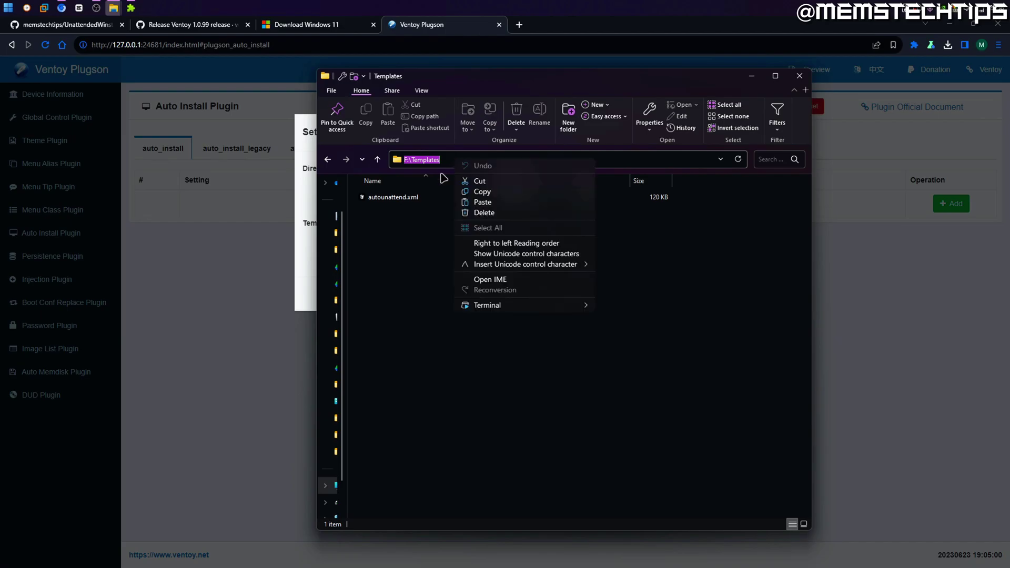
left_click(495, 198)
Paste F:\Templates into the Template field and append \autounattend.xml.
left_click(307, 228)
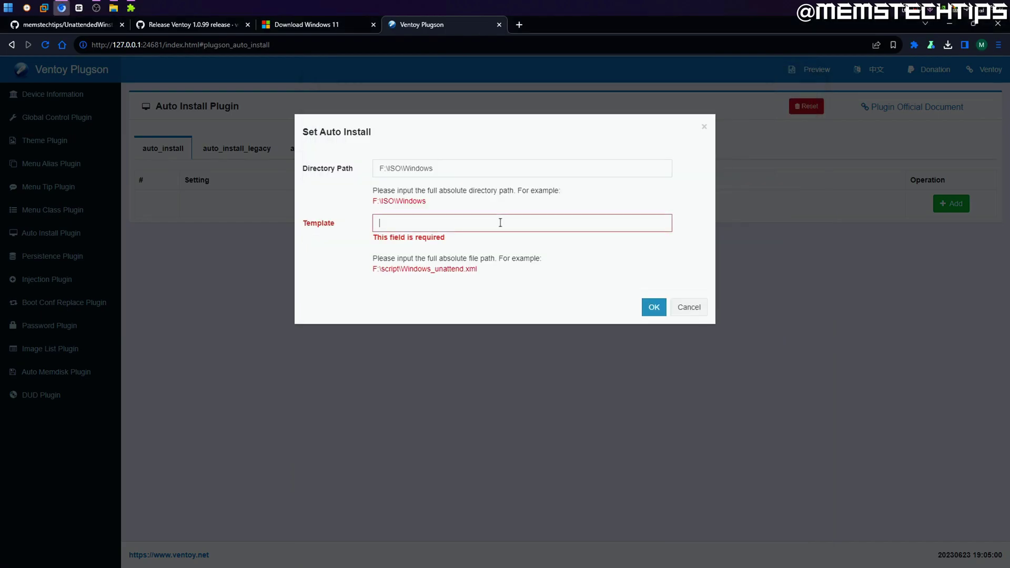
right_click(412, 226)
left_click(453, 309)
type("\\Templates\\")
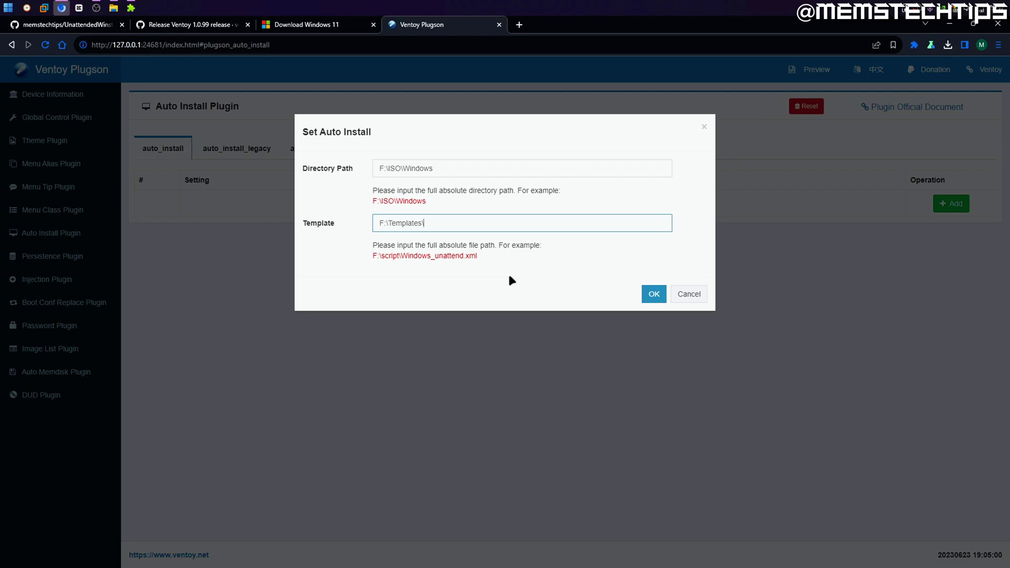
type("autounattend.xml")
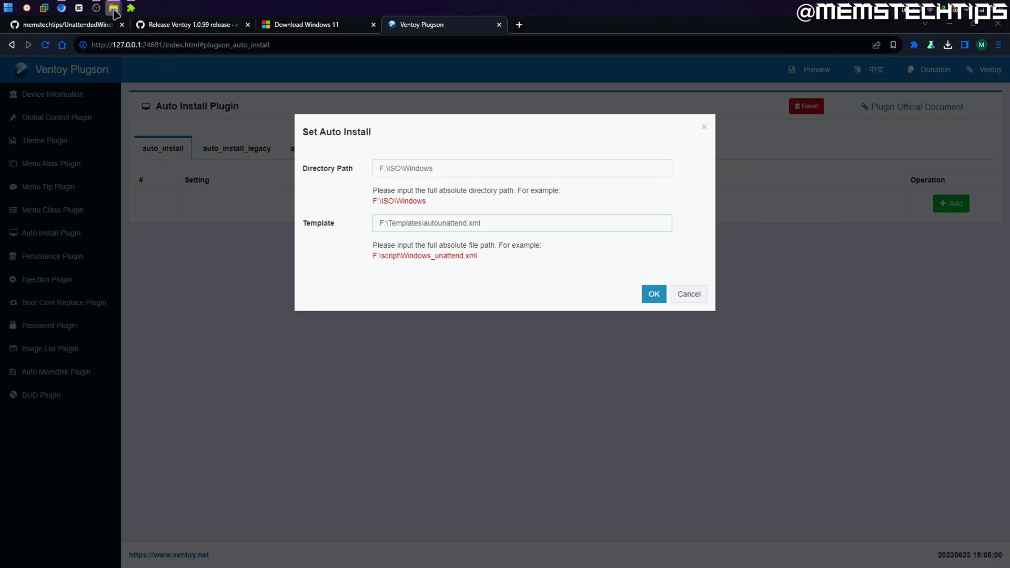
Check the autounattend.xml file name in the Templates folder, then review the template path.
mouse_move(113, 8)
left_click(184, 53)
left_click(421, 196)
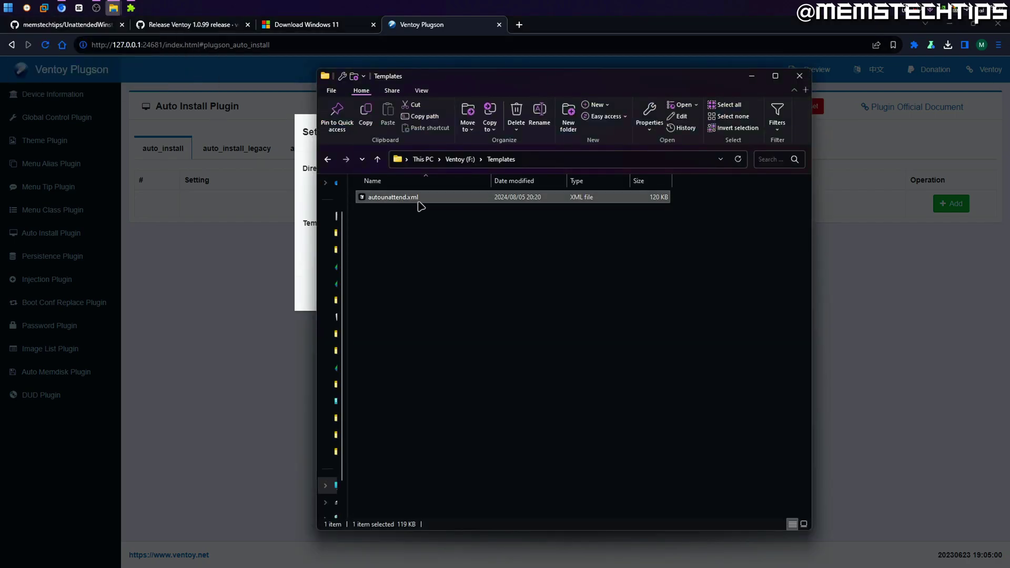
left_click(752, 76)
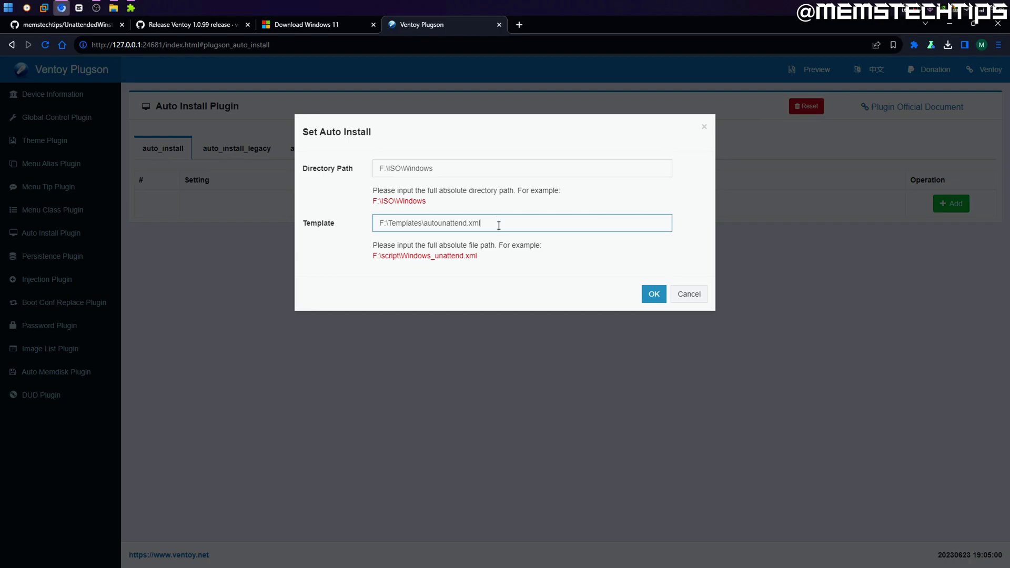
key("Home")
Save the /ISO/Windows auto-install template rule and close the Ventoy Plugson page.
left_click(653, 294)
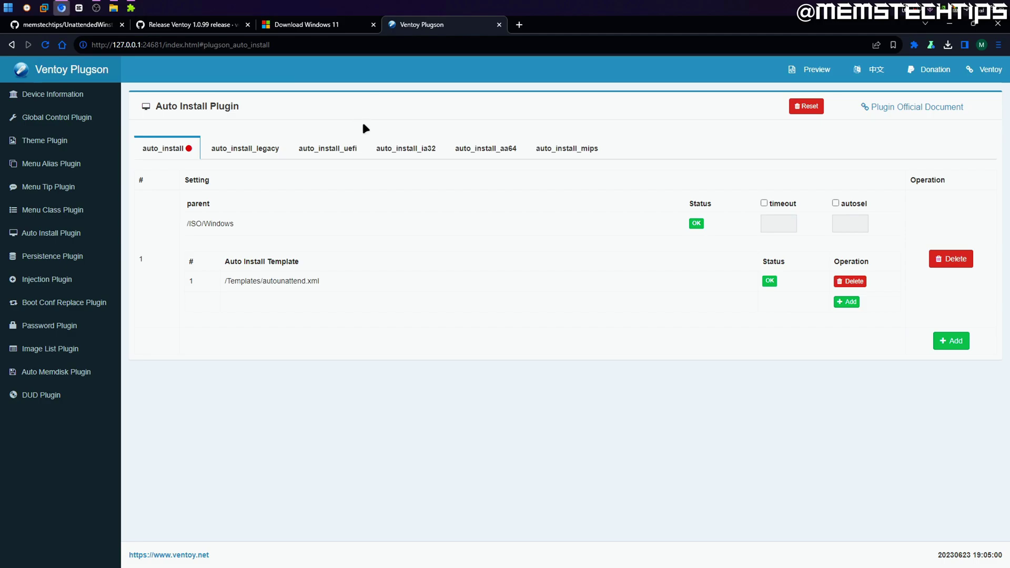
left_click(493, 26)
Stop the VentoyPlugson service, confirm, and exit VentoyPlugson.
left_click(950, 24)
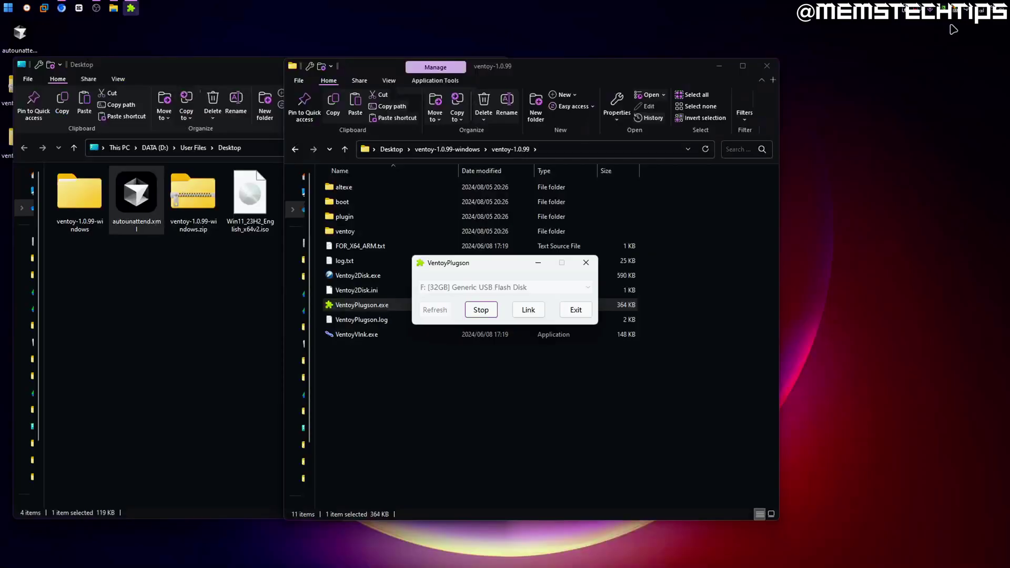
left_click(481, 310)
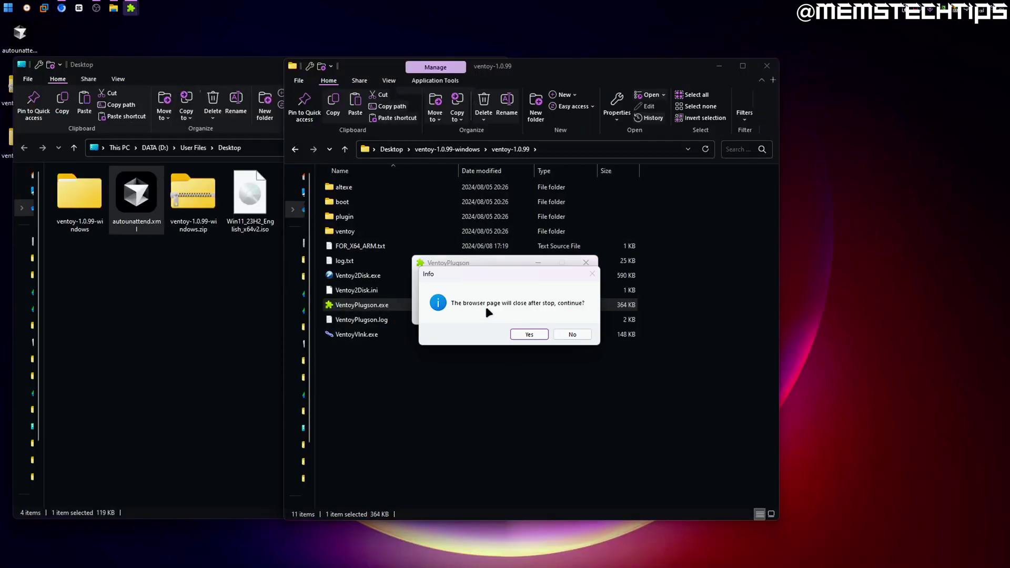
left_click(529, 334)
left_click(576, 310)
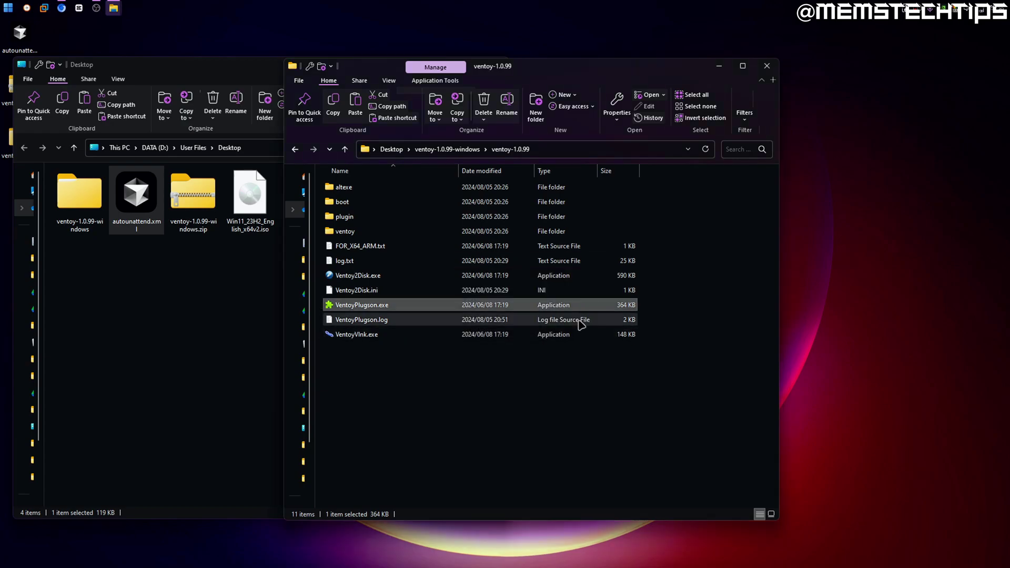
Close the ventoy-1.0.99 and Desktop windows and open the Ventoy (F:) drive.
left_click(766, 65)
left_click(496, 64)
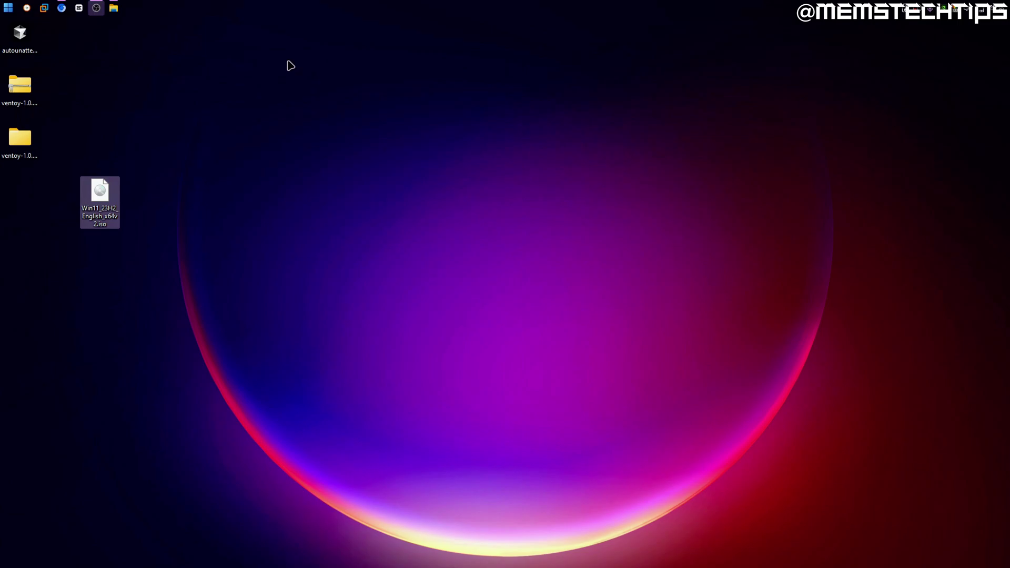
left_click(113, 7)
left_click(423, 158)
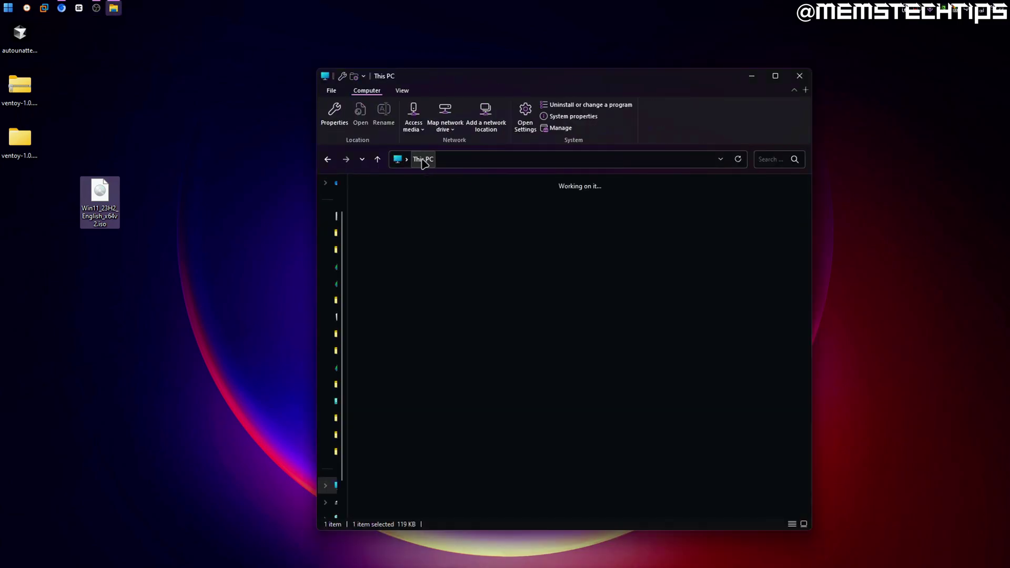
double_click(424, 237)
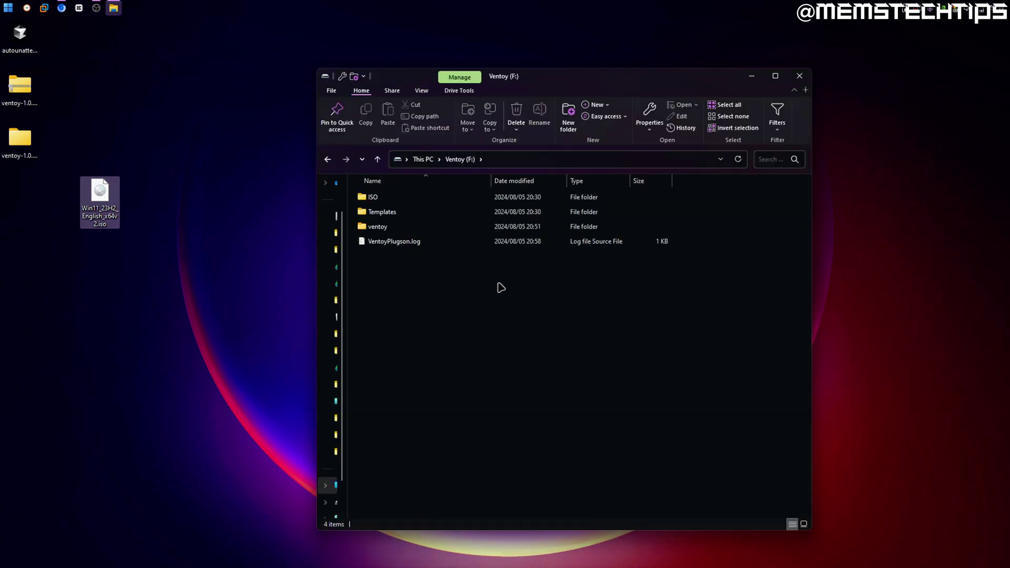
left_click_drag(433, 291, 392, 196)
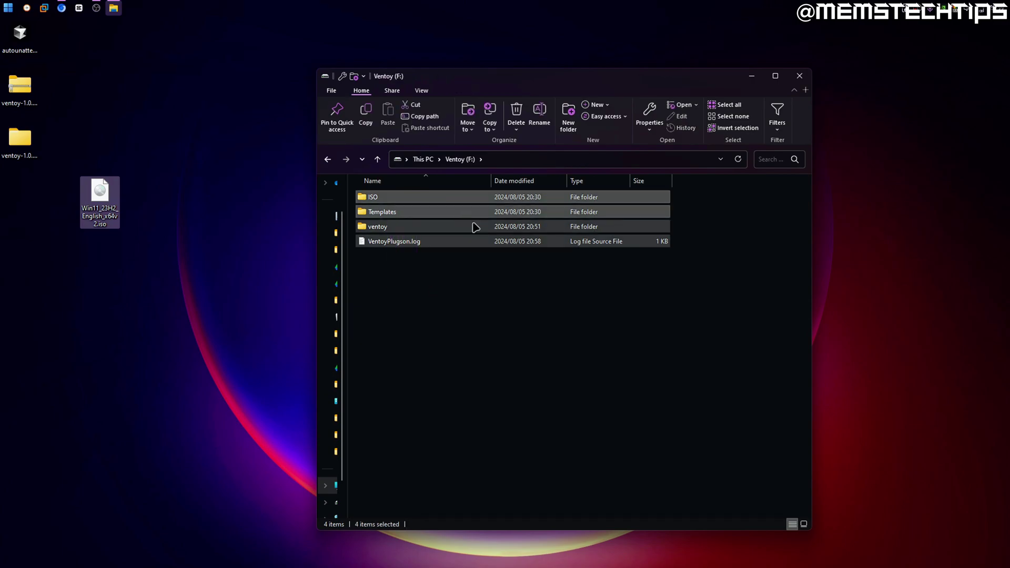
left_click(420, 291)
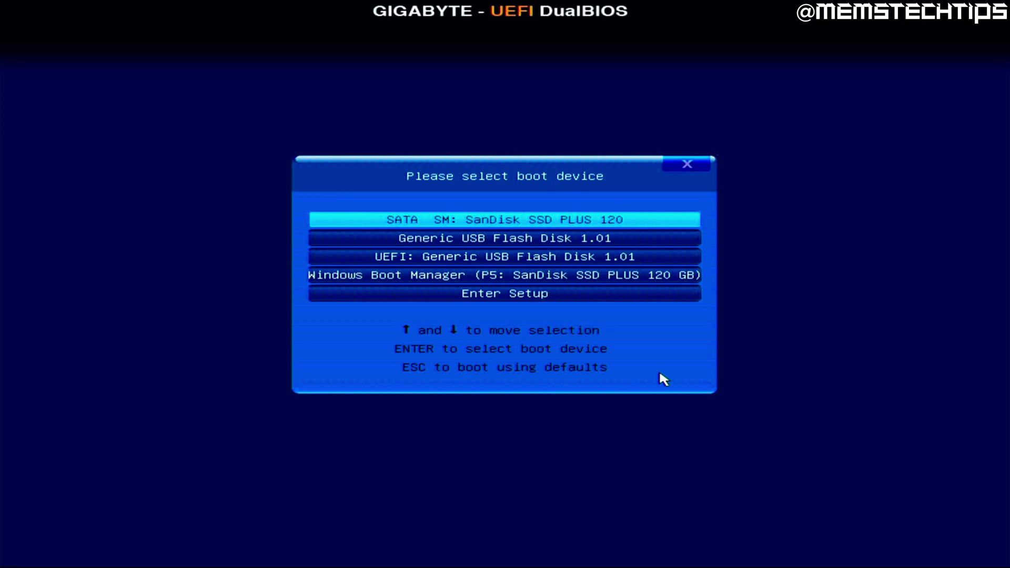
Select 'UEFI: Generic USB Flash Disk 1.01' in the boot device menu and boot it.
key("Down")
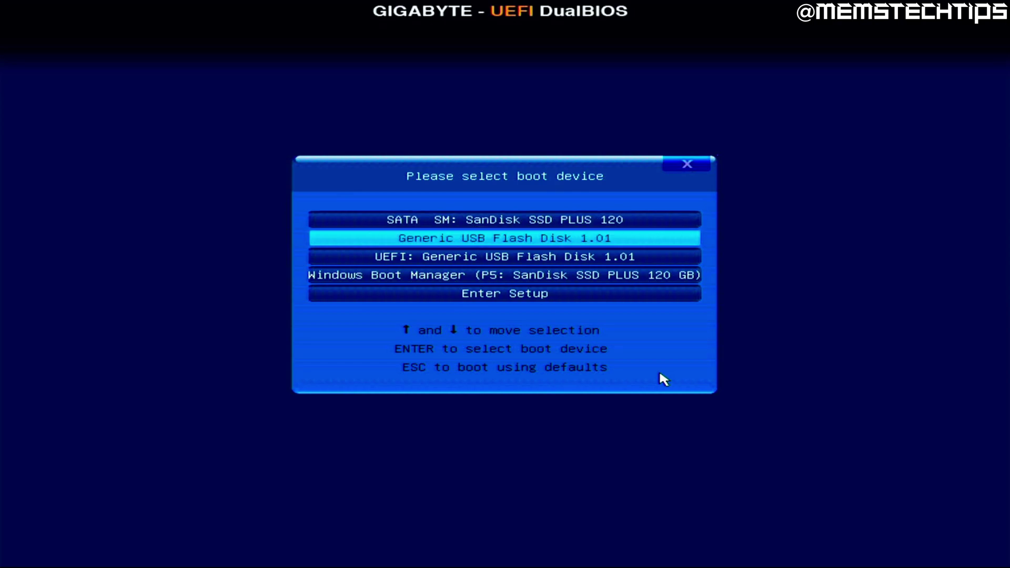
key("Down")
key("Up")
key("Down")
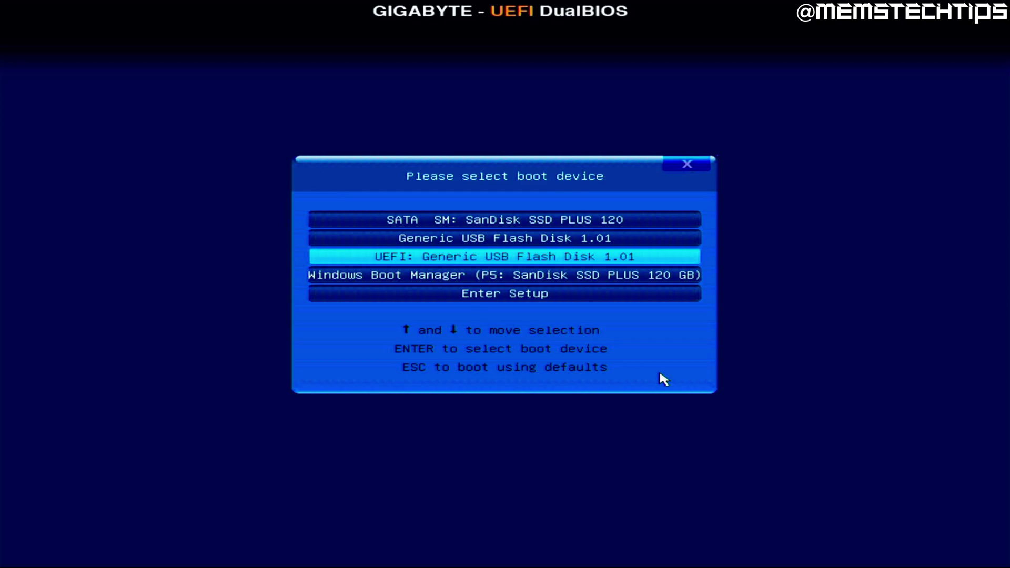
key("Up")
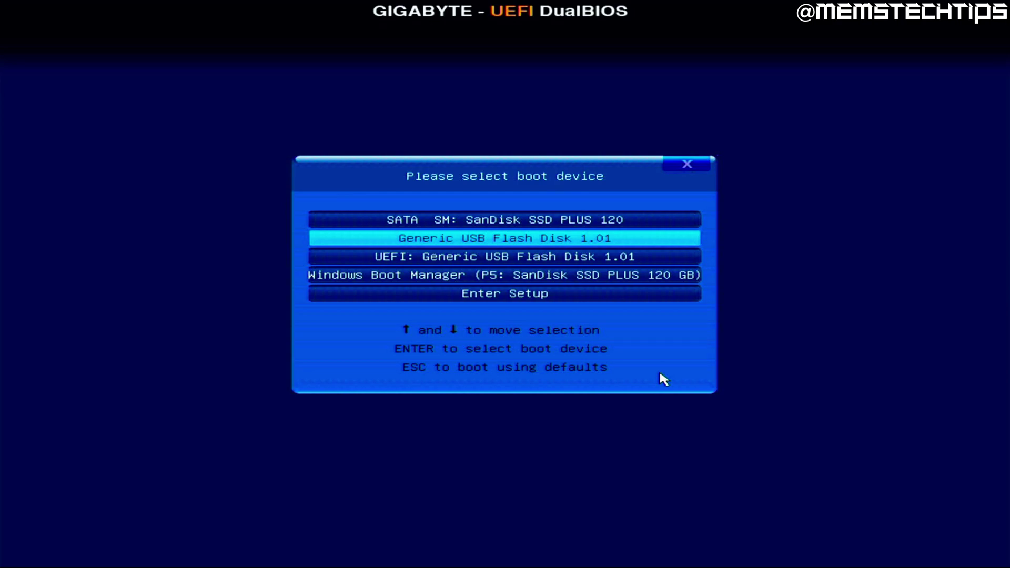
key("Down")
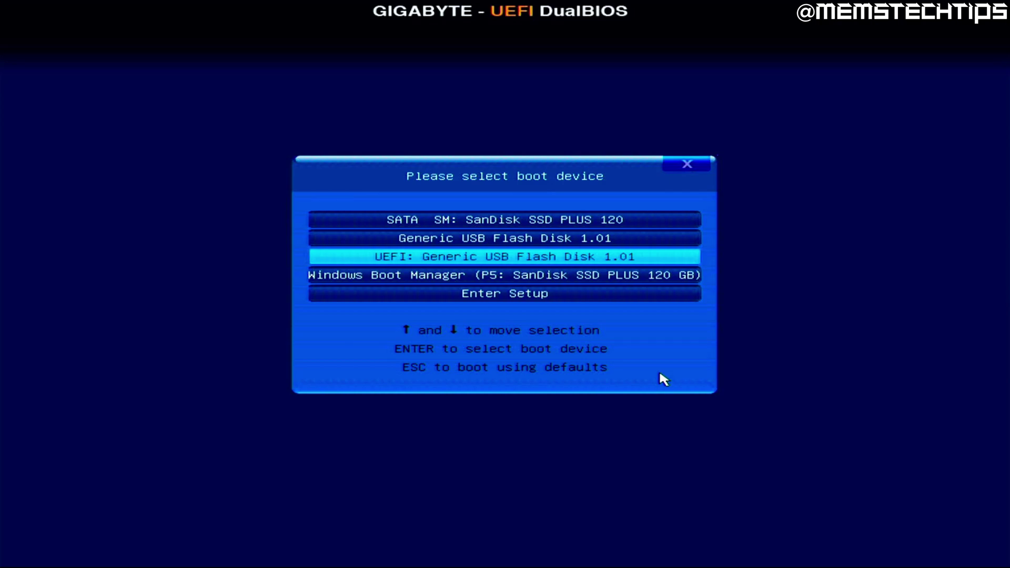
key("Up")
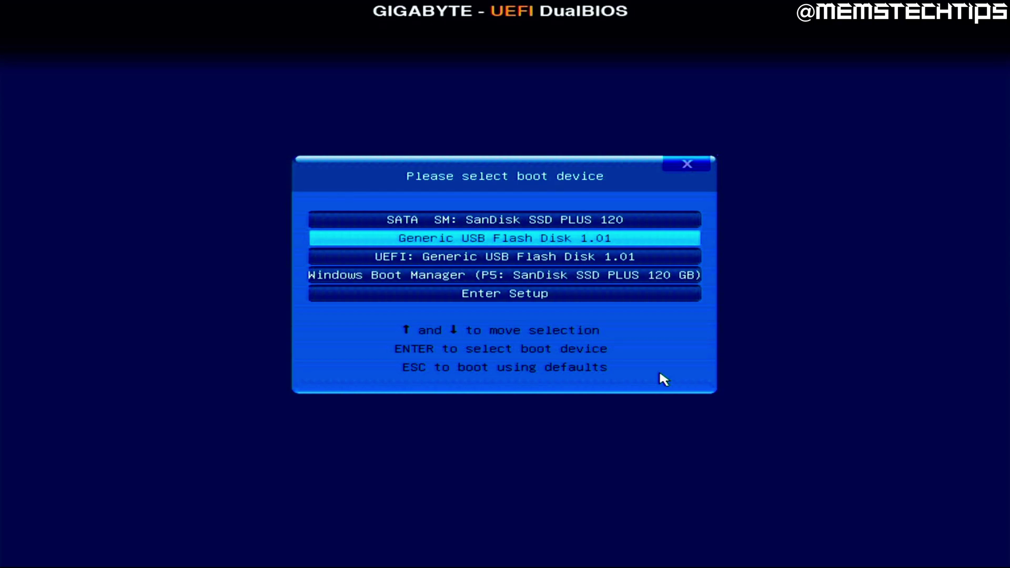
key("Down")
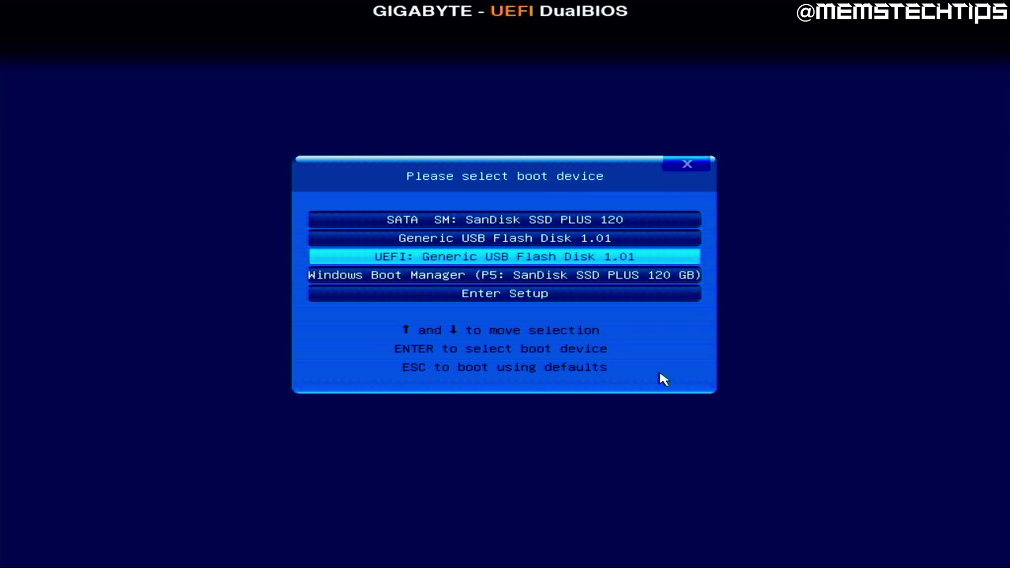
key("Return")
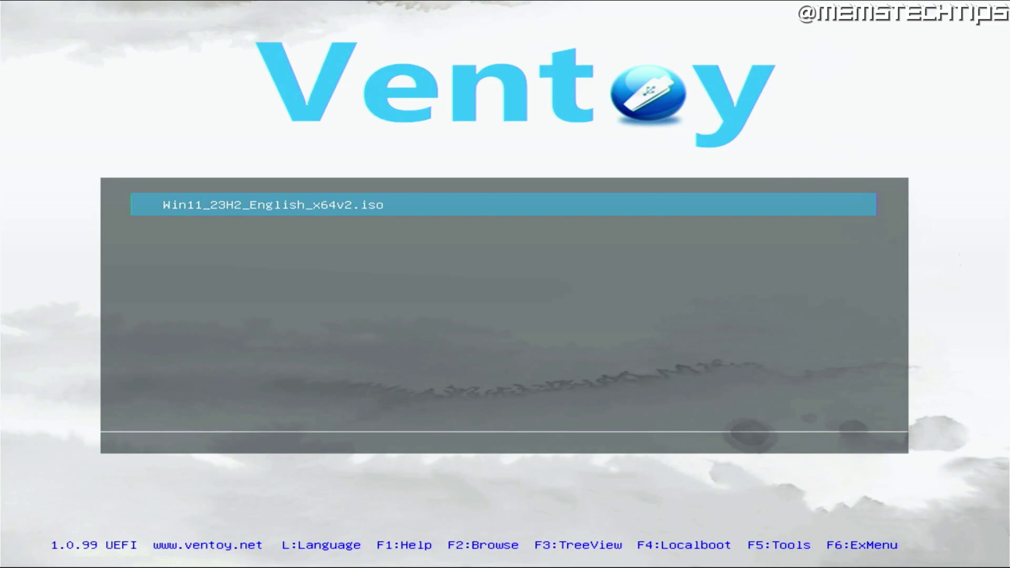
Boot the Windows 11 ISO, dismiss the Security Violation, and choose Enroll key from disk.
key("Return")
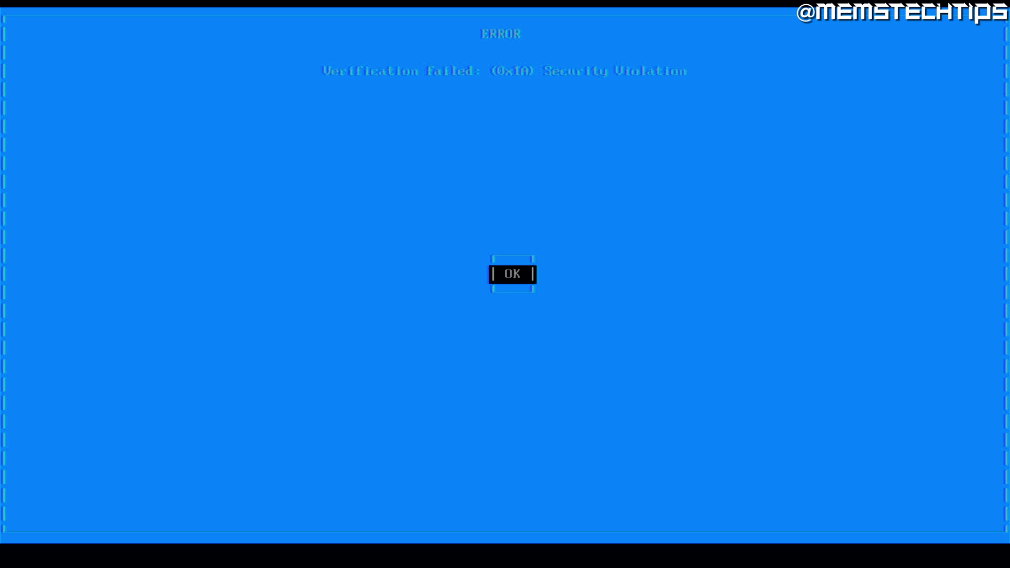
key("Return")
key("Return")
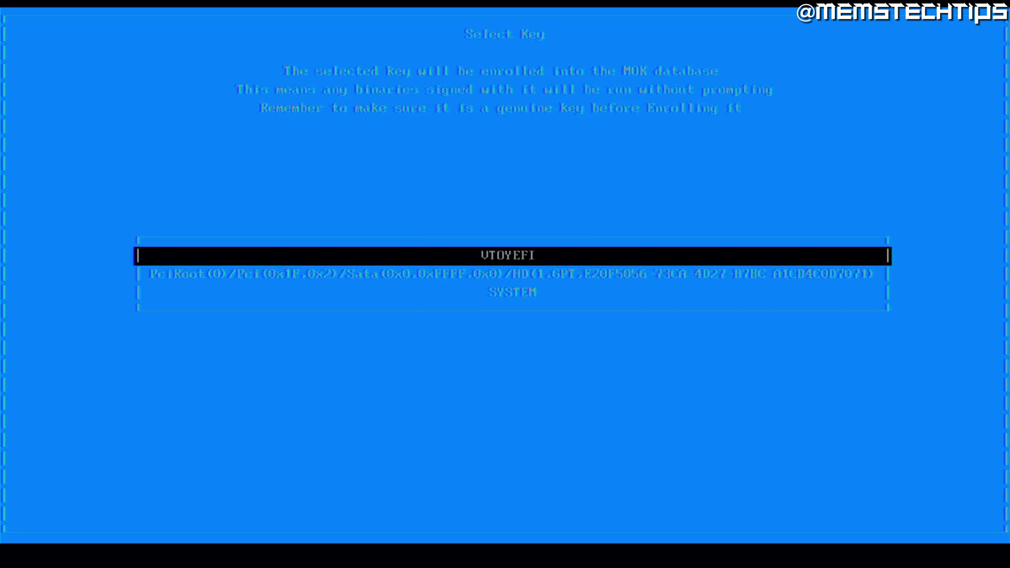
key("Return")
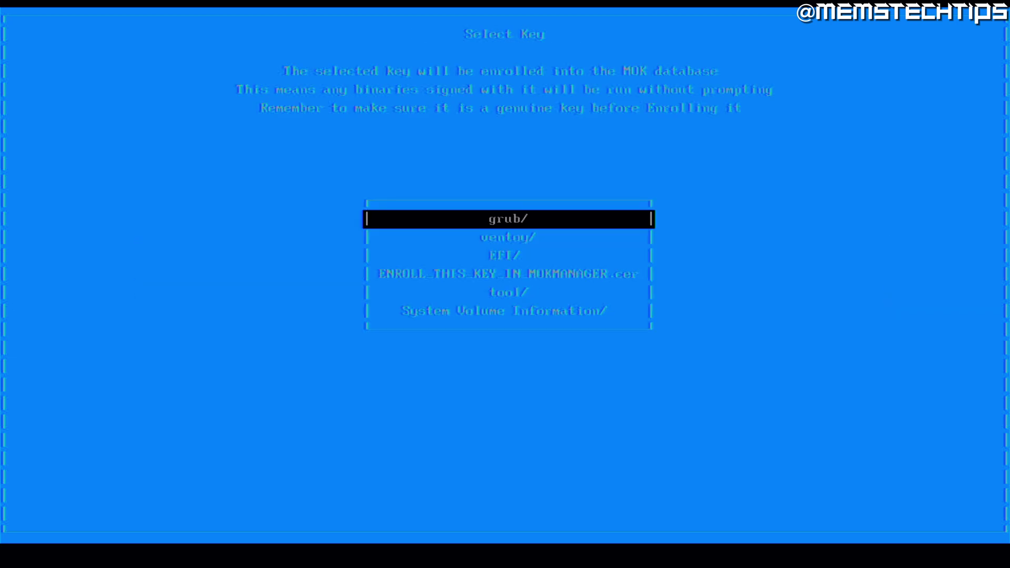
Select ENROLL_THIS_KEY_IN_MOKMANAGER.cer, continue, and confirm enrolling the key.
key("Down")
key("Down")
key("Down")
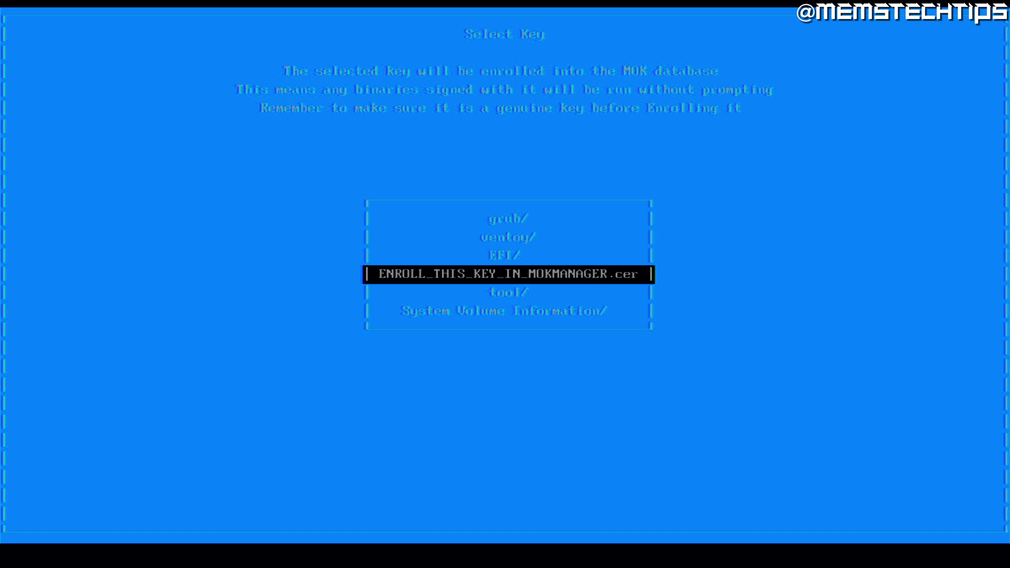
key("Return")
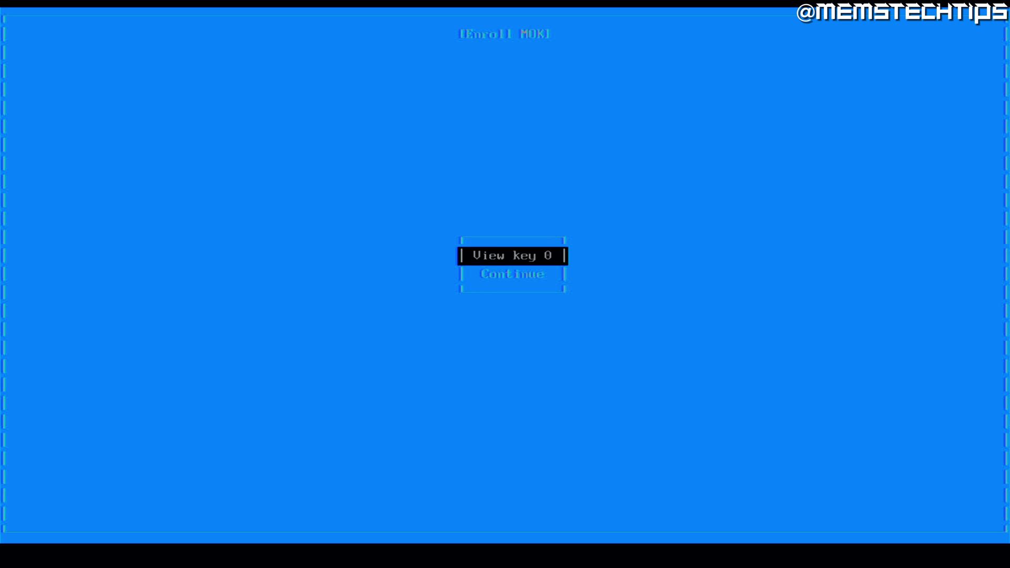
key("Down")
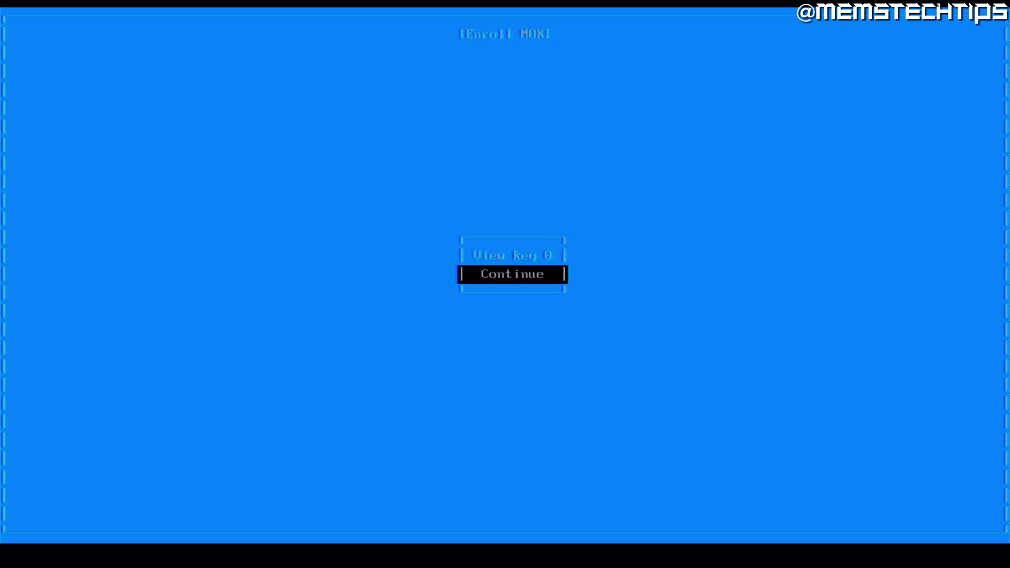
key("Return")
key("Down")
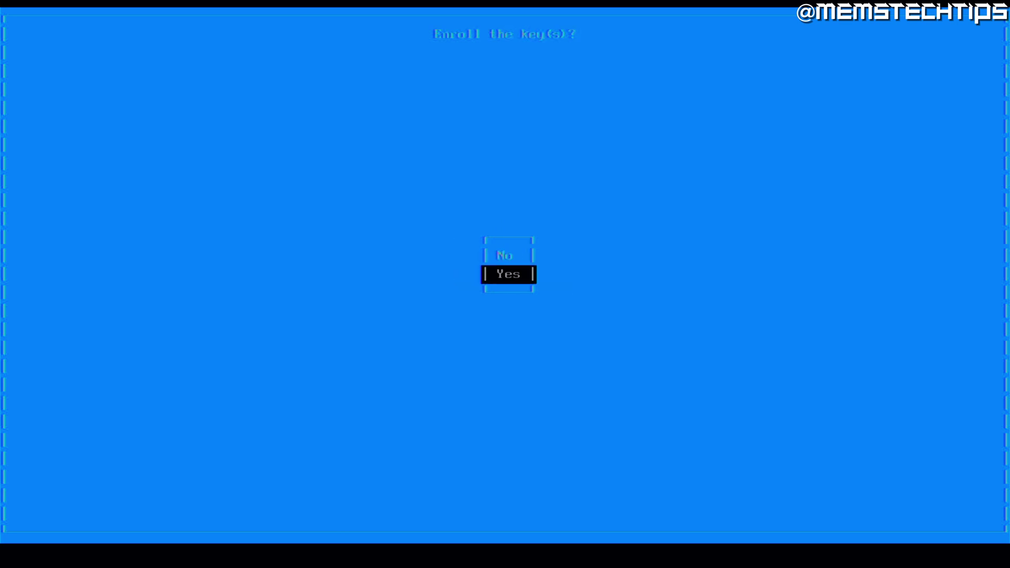
key("Return")
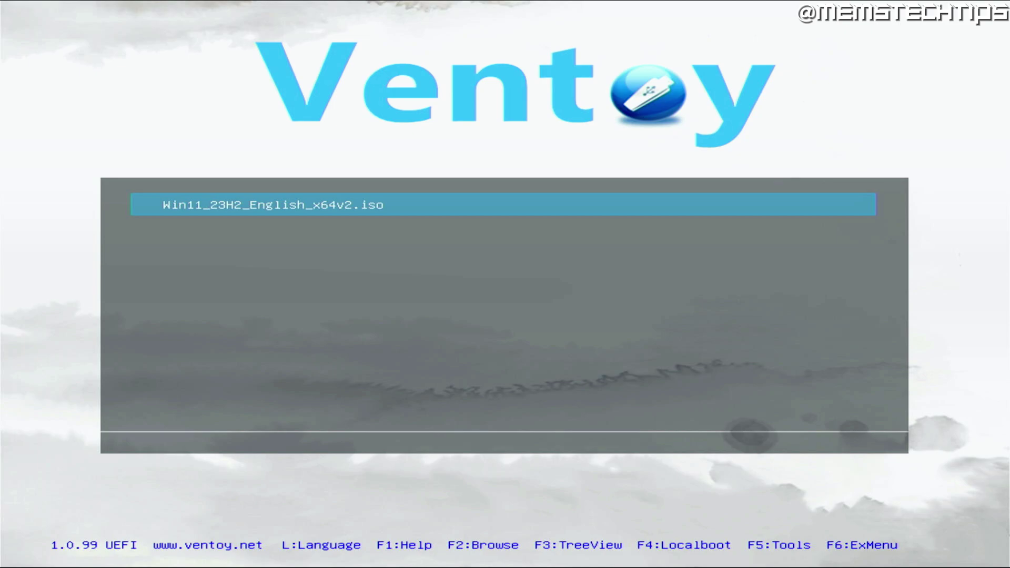
Boot the Windows 11 ISO in normal mode and highlight 'Boot with /Templates/autounattend.xml'.
key("Return")
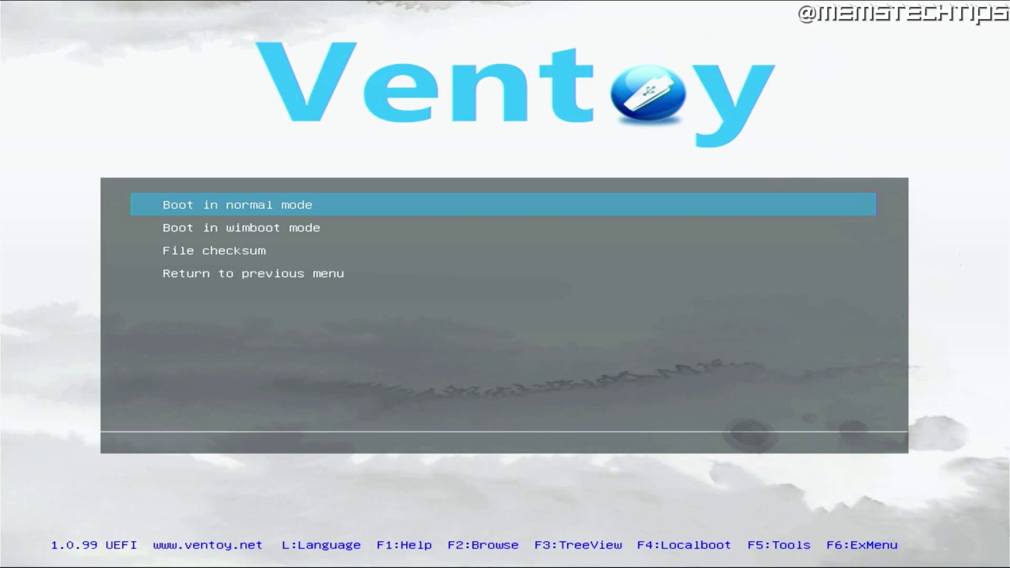
key("Return")
key("Down")
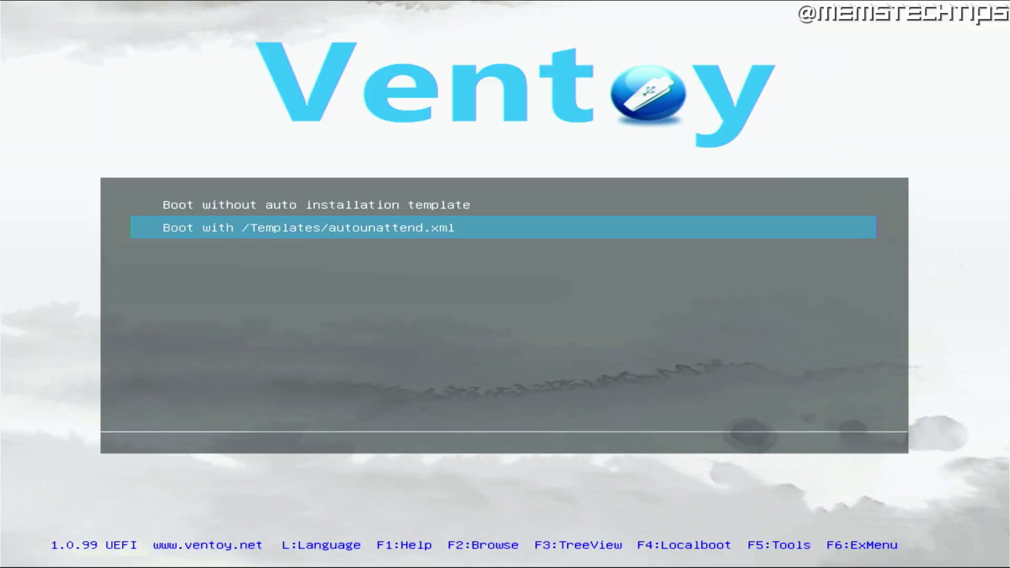
key("Up")
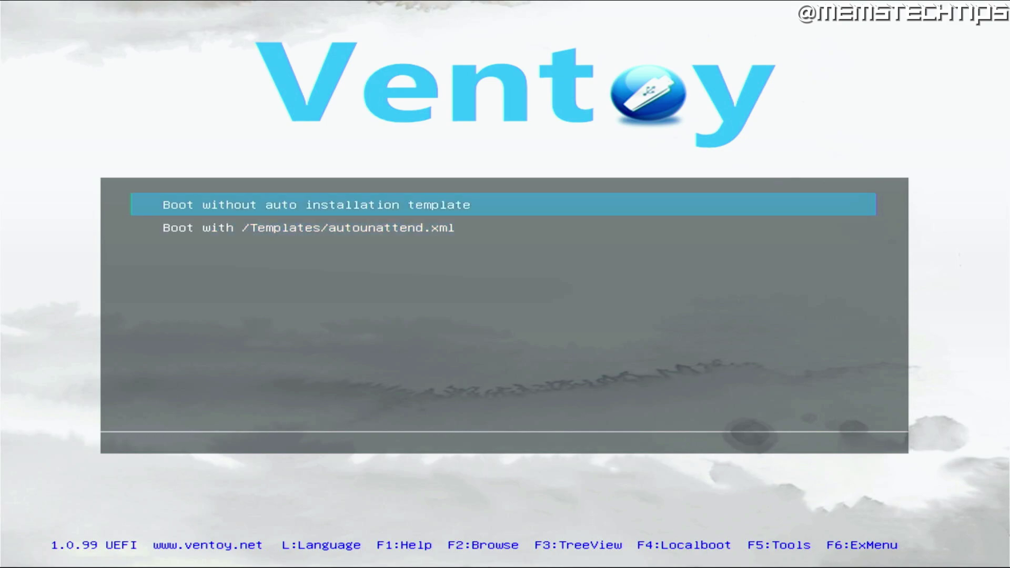
key("Down")
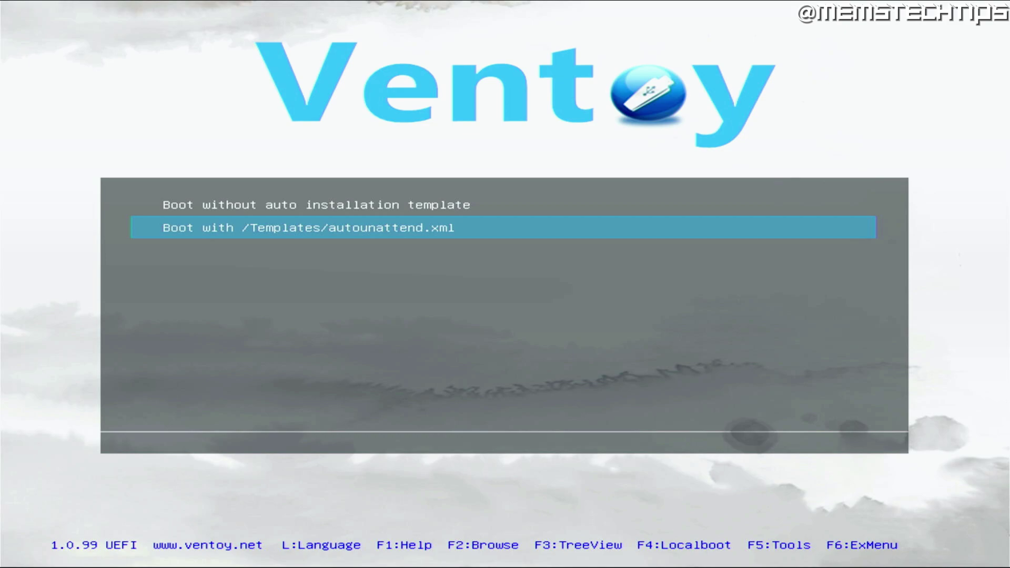
Boot with /Templates/autounattend.xml and pick an English time and currency format in Setup.
key("Return")
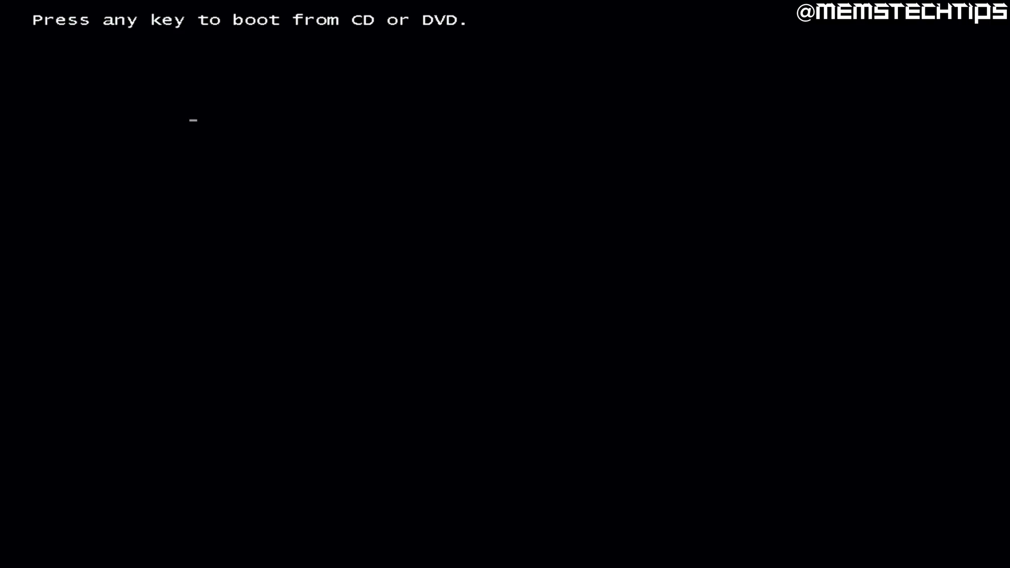
key("Return")
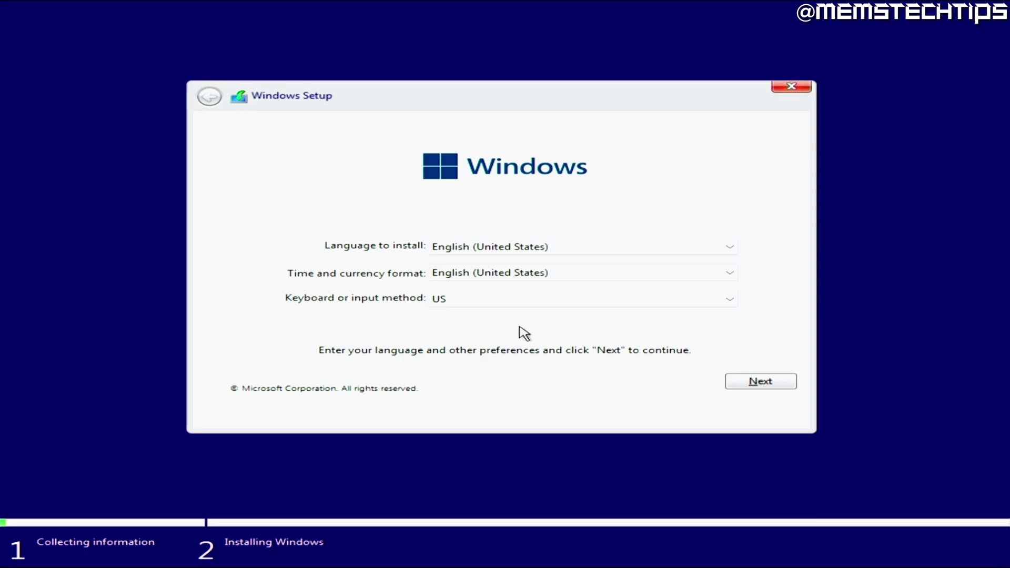
left_click(727, 275)
scroll(705, 285, "up", 3)
scroll(694, 286, "up", 10)
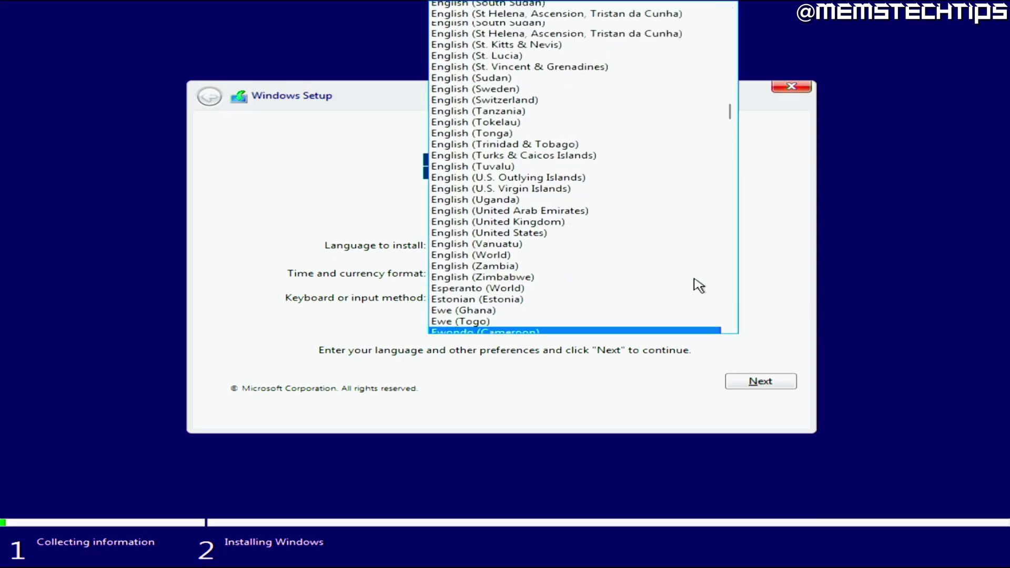
left_click(649, 221)
Skip the product key and choose Windows 11 Pro.
left_click(763, 386)
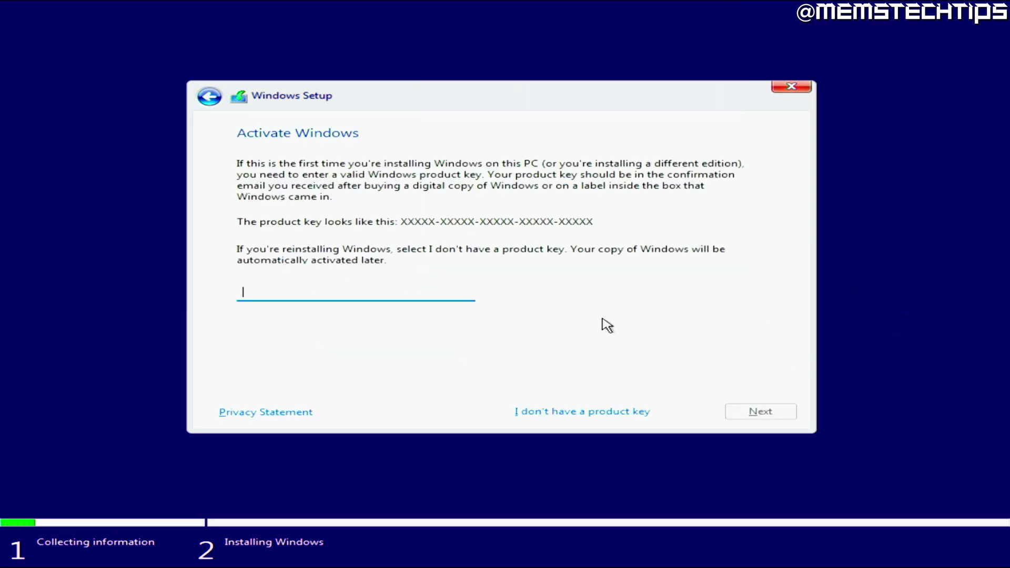
left_click(583, 415)
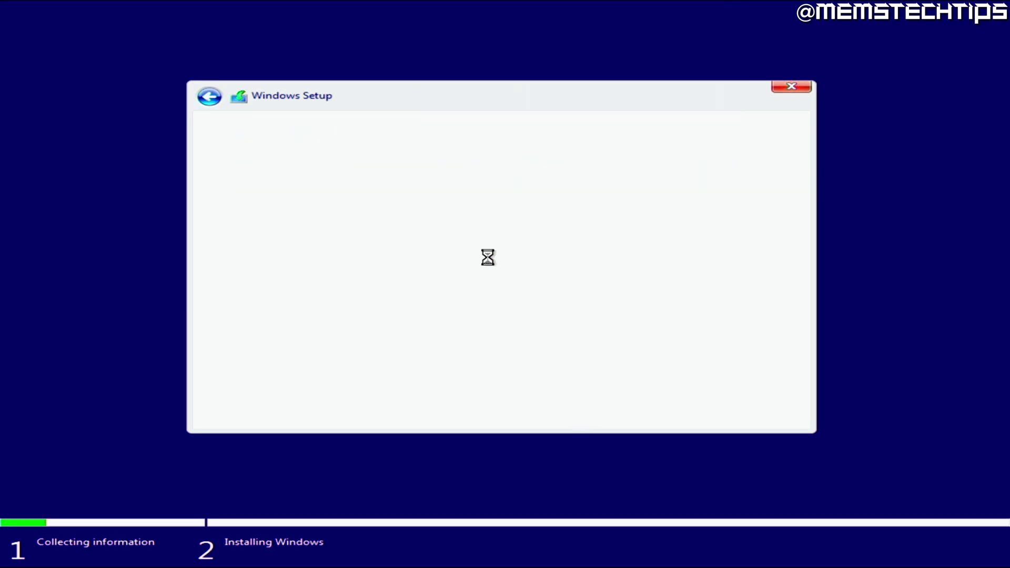
left_click(324, 257)
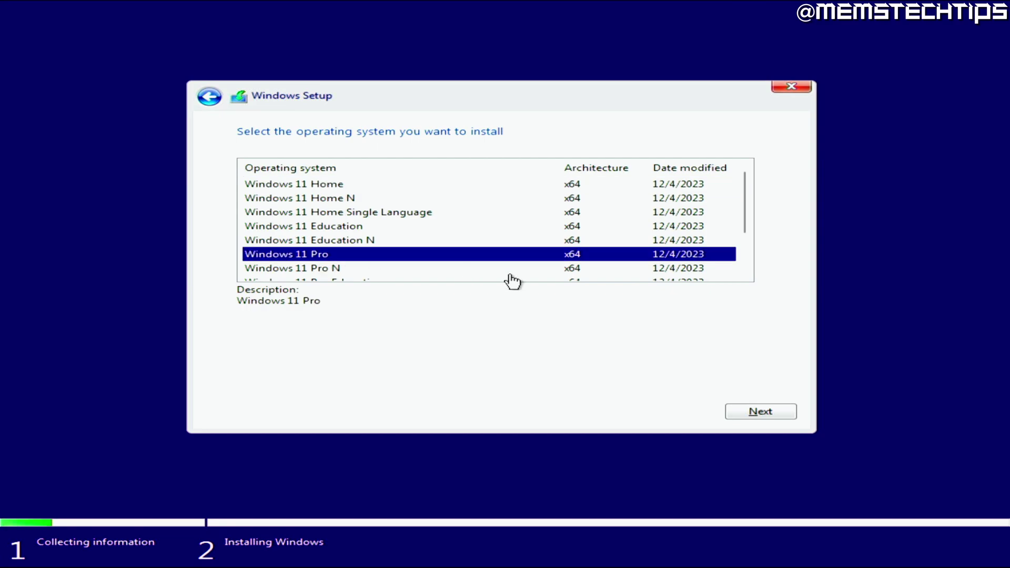
left_click(773, 415)
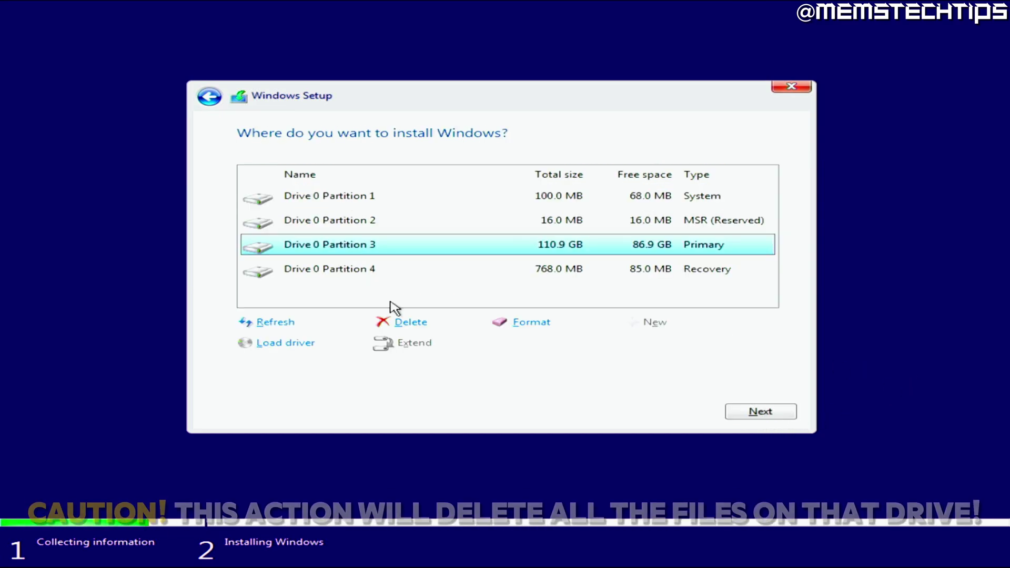
Delete Drive 0's 110.9 GB Primary partition and Partition 2.
left_click(402, 328)
left_click(637, 344)
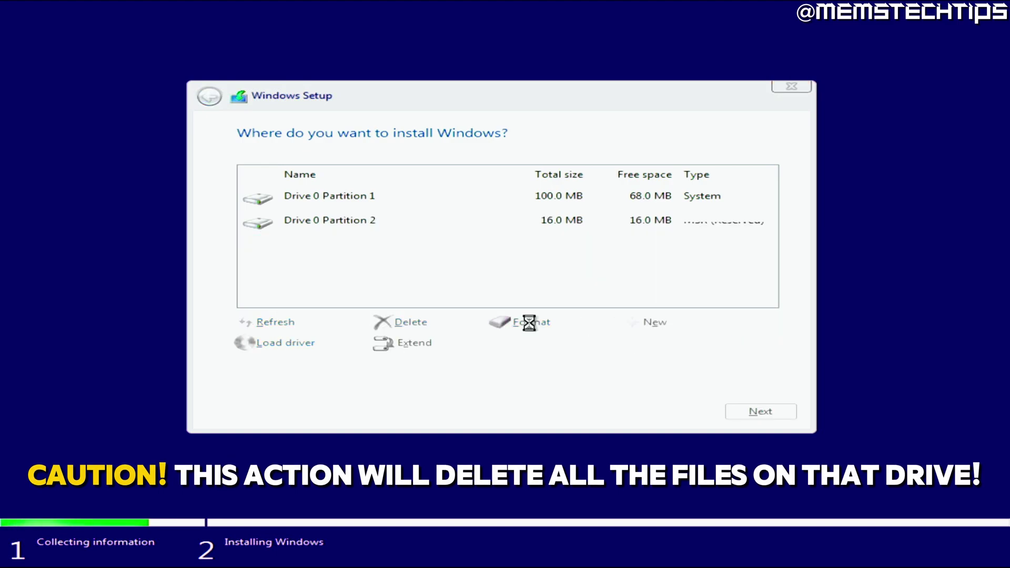
left_click(371, 227)
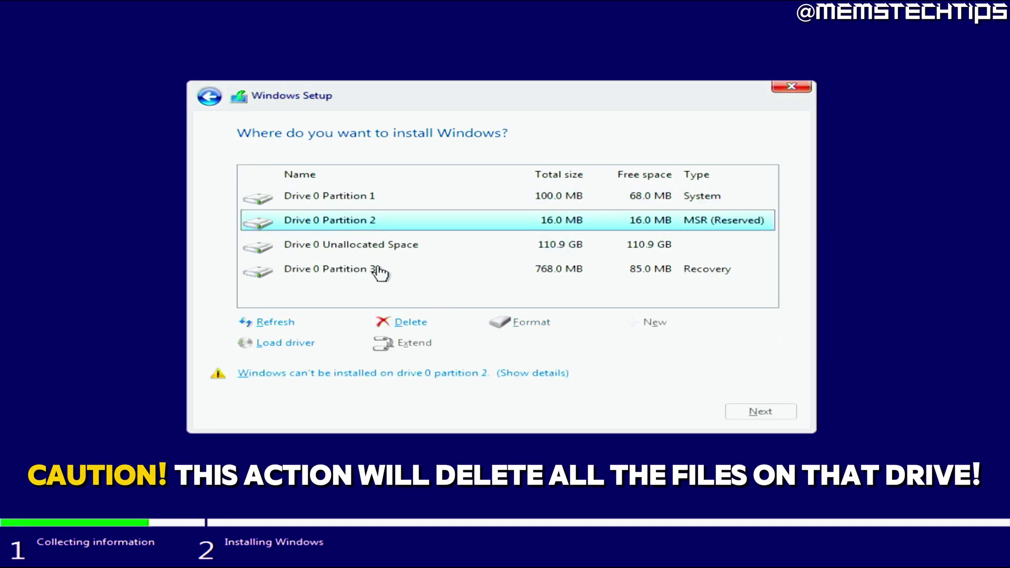
left_click(401, 324)
left_click(637, 344)
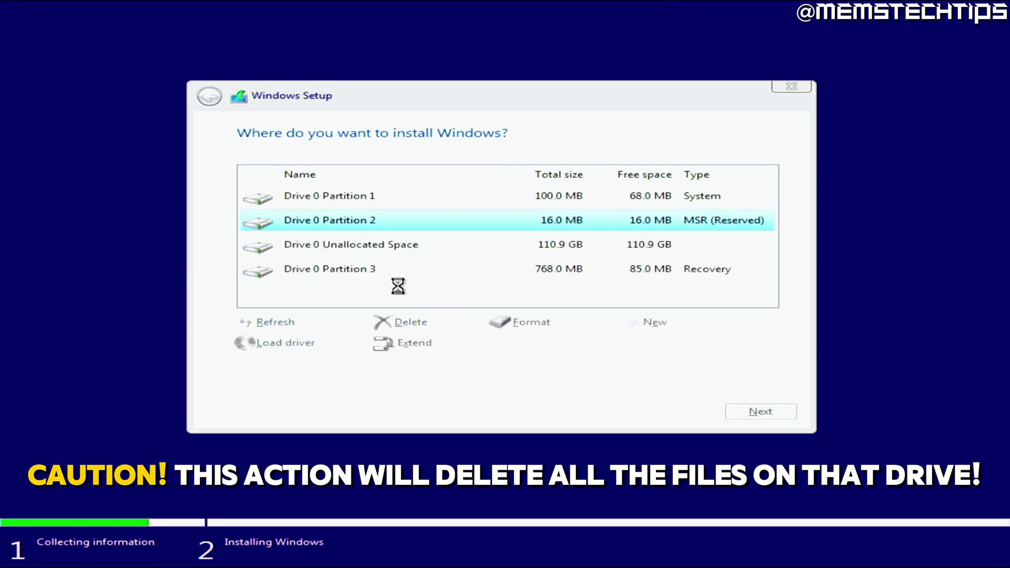
Delete the System and Recovery partitions, then install onto Drive 0's unallocated space.
left_click(402, 323)
left_click(650, 344)
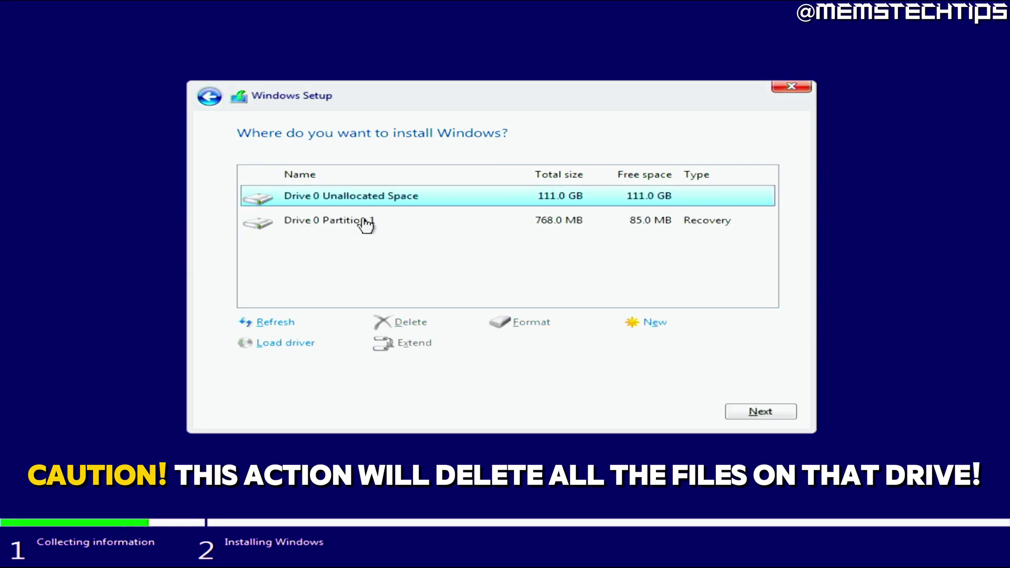
left_click(356, 224)
left_click(401, 321)
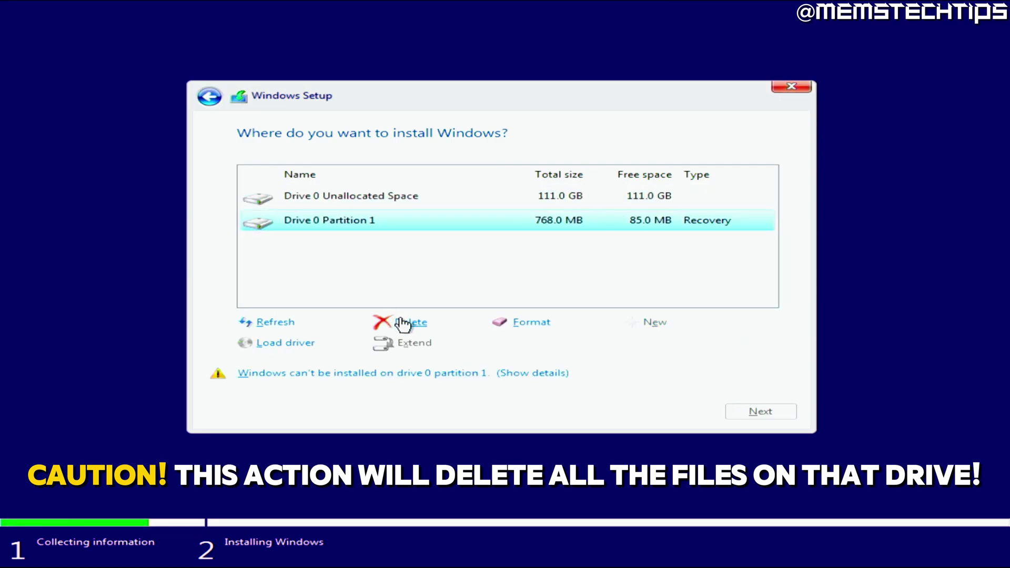
left_click(636, 343)
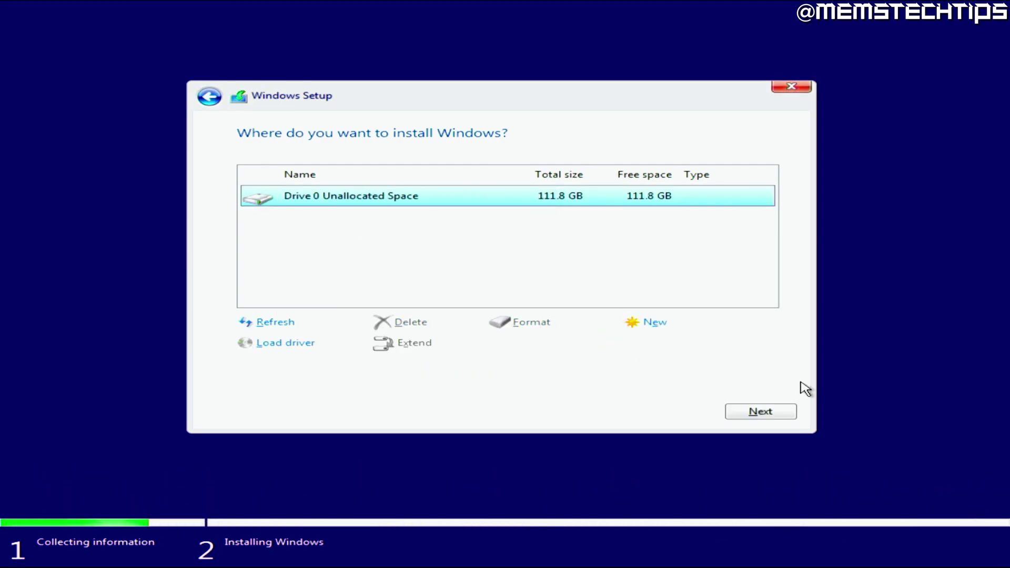
left_click(784, 415)
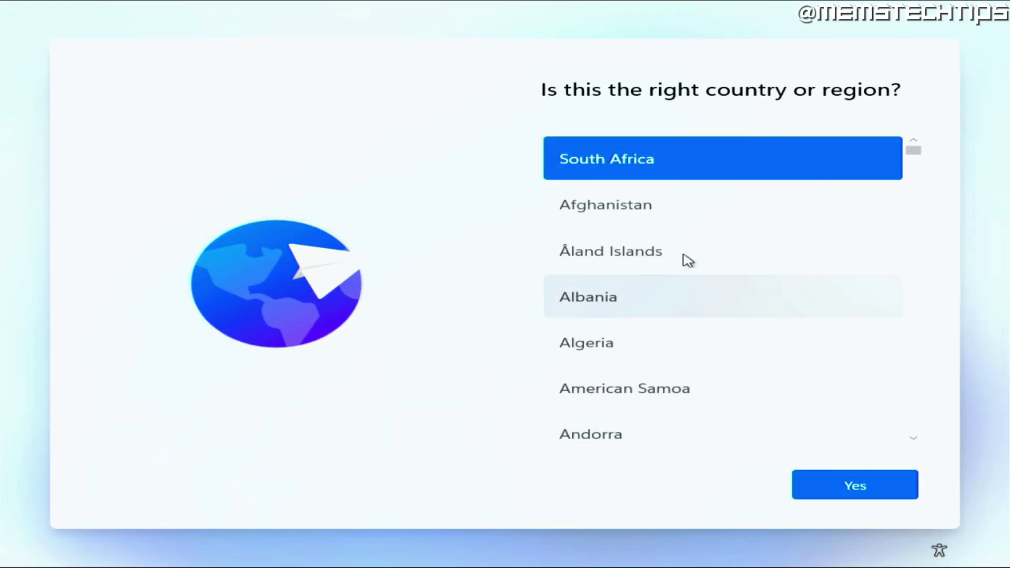
Accept South Africa and US keyboard, skip a second layout, and create passwordless local user 'memory'.
left_click(834, 489)
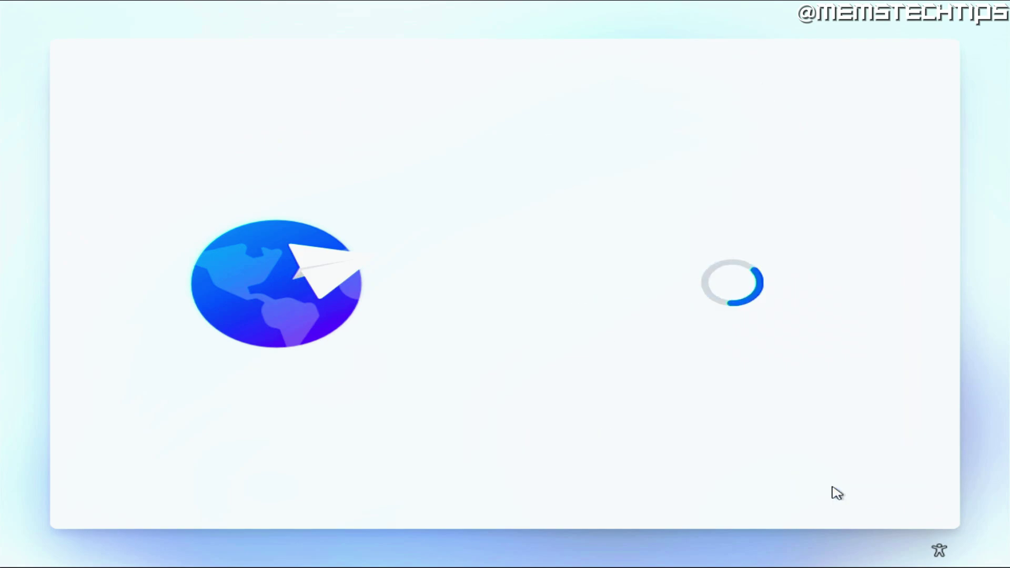
left_click(852, 485)
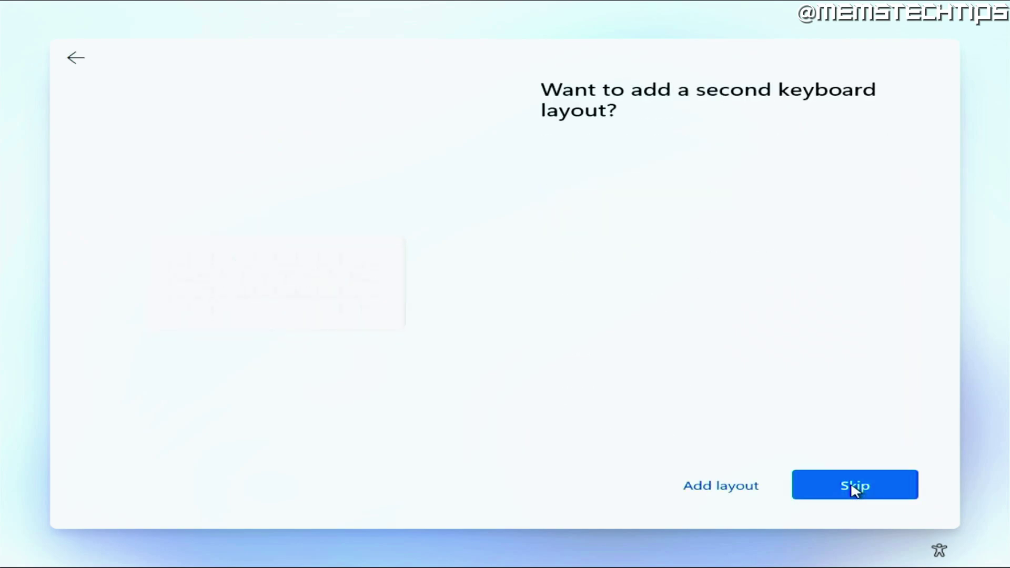
left_click(875, 490)
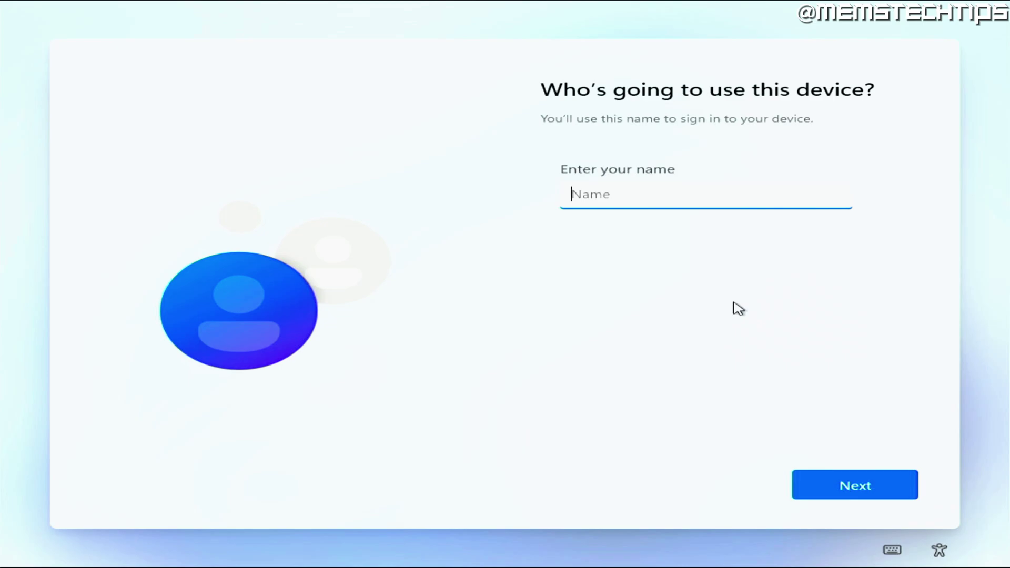
type("memory")
left_click(914, 484)
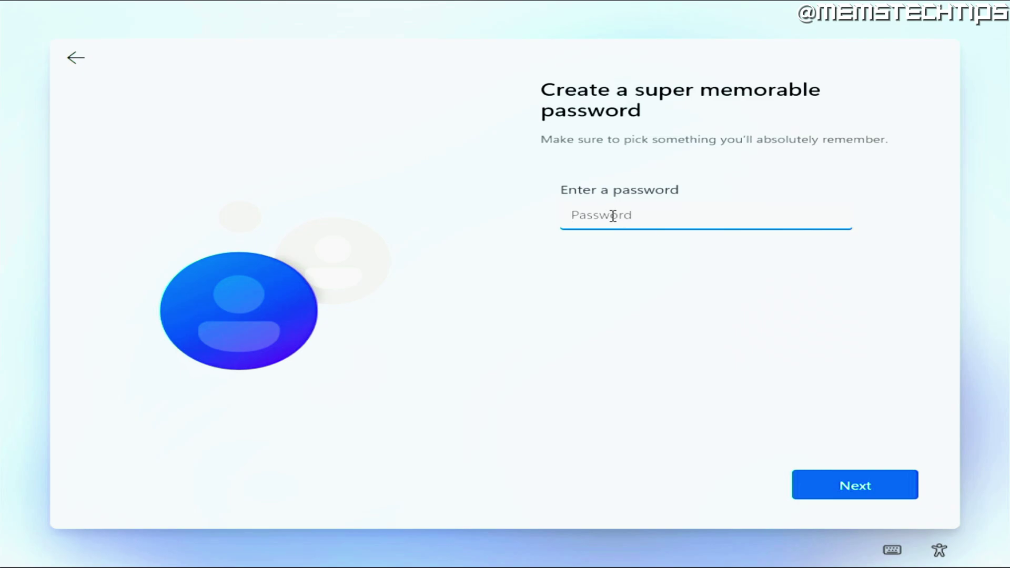
left_click(897, 477)
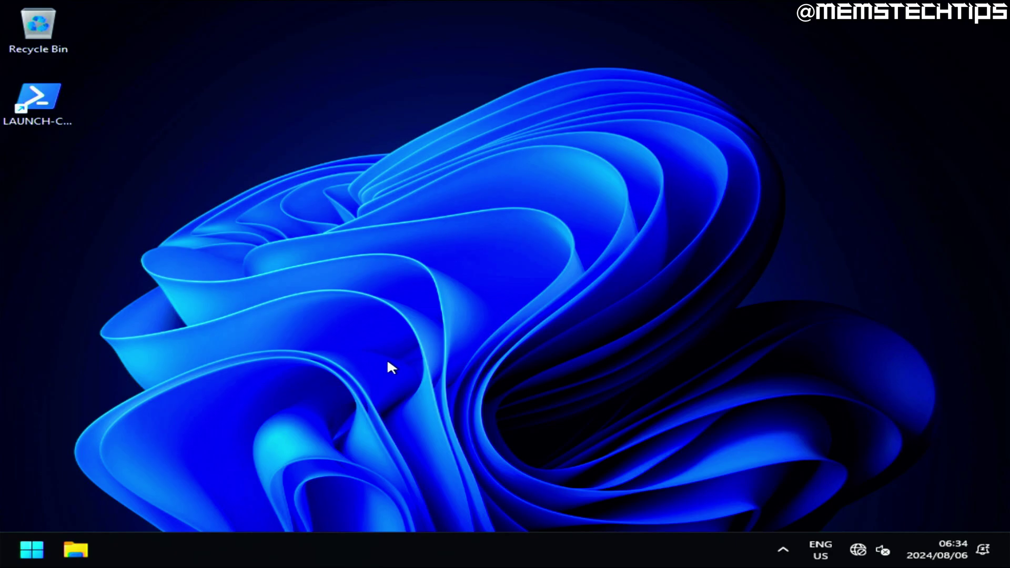
Launch Windows Security from All apps and maximize its window.
left_click(32, 550)
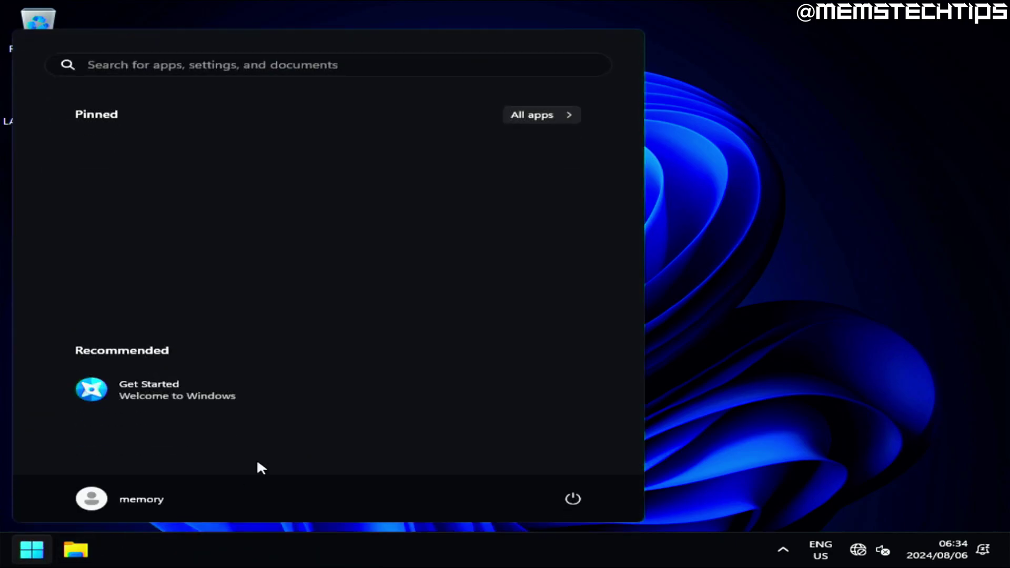
left_click(547, 119)
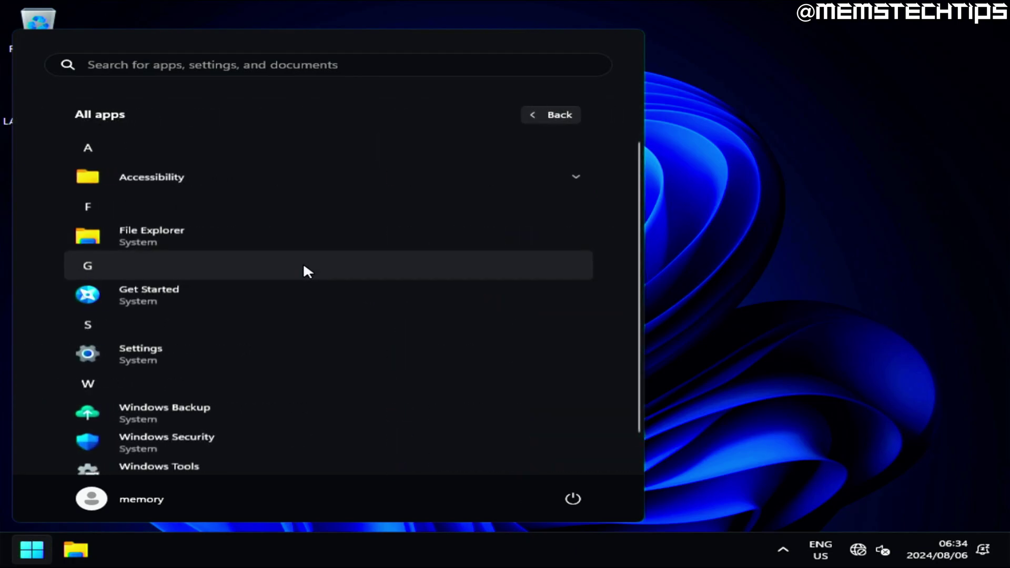
scroll(303, 262, "down", 1)
scroll(410, 273, "up", 1)
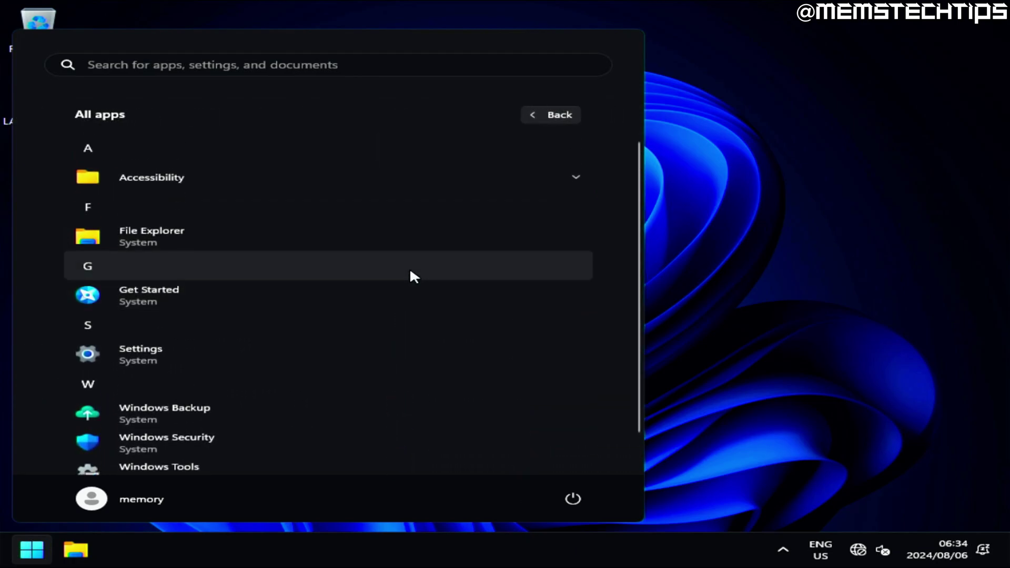
scroll(168, 441, "down", 1)
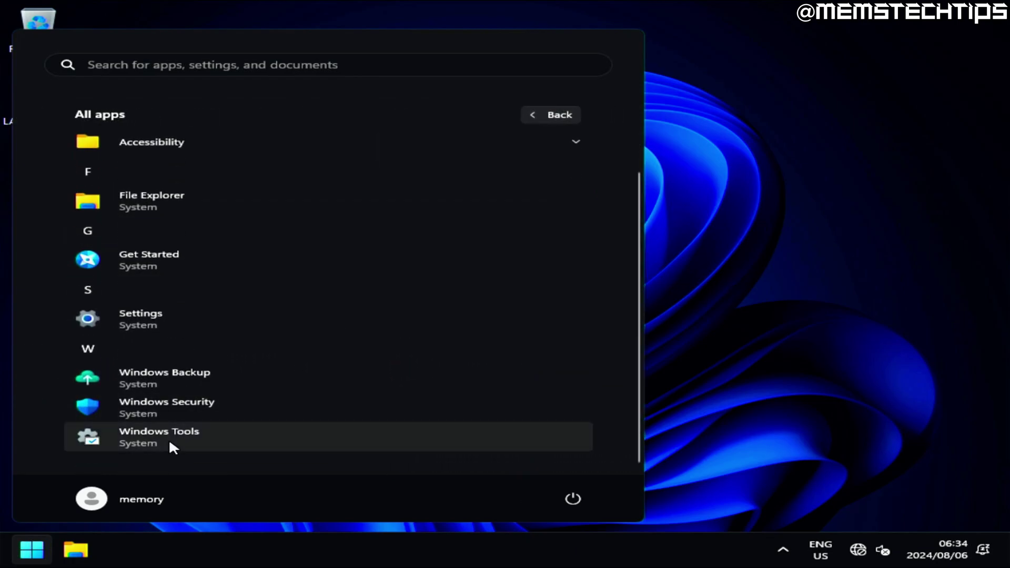
left_click(201, 405)
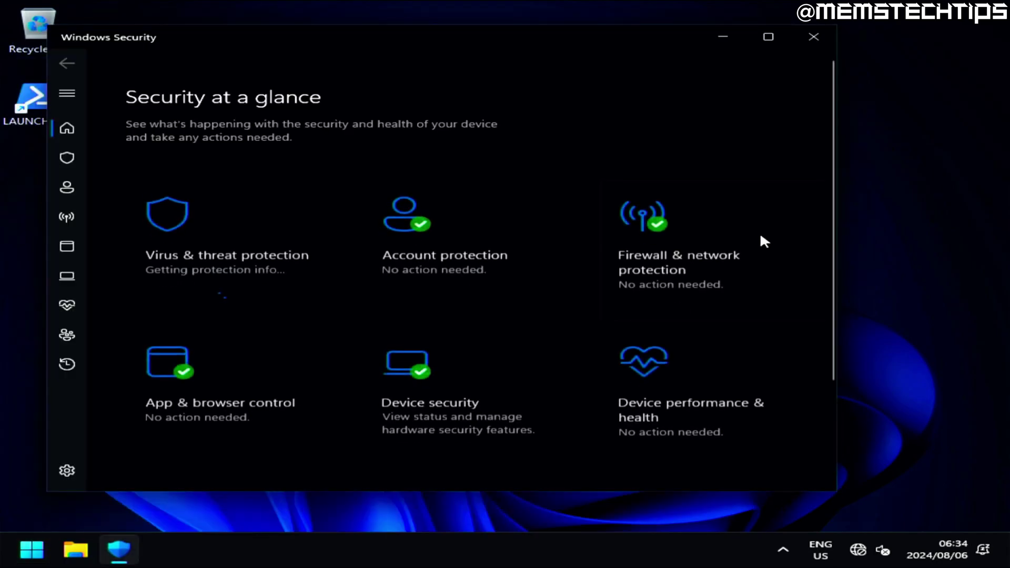
left_click(768, 37)
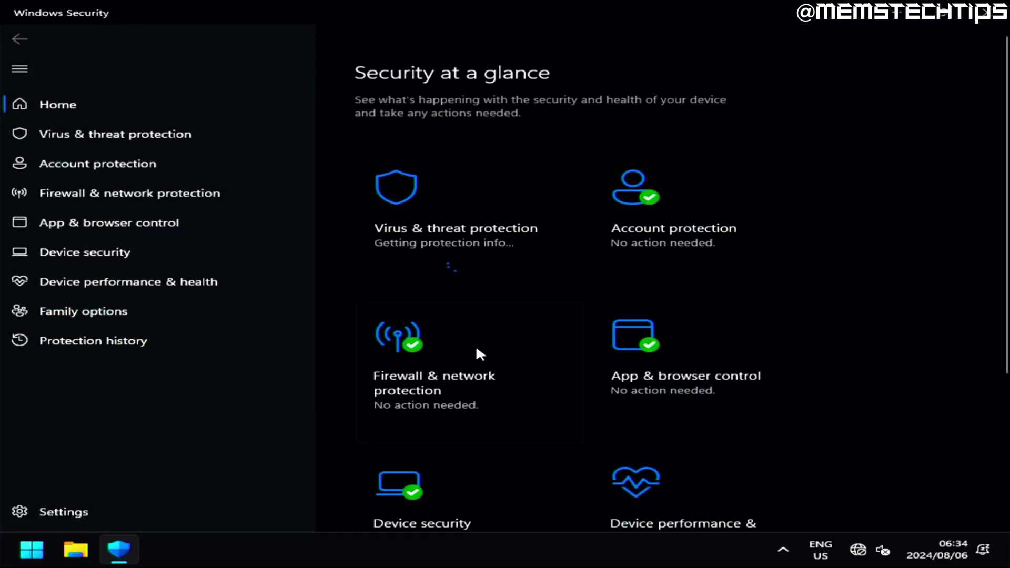
Check the Firewall and Account protection pages, ending on Virus & threat protection.
scroll(700, 360, "down", 3)
scroll(700, 363, "up", 3)
left_click(494, 203)
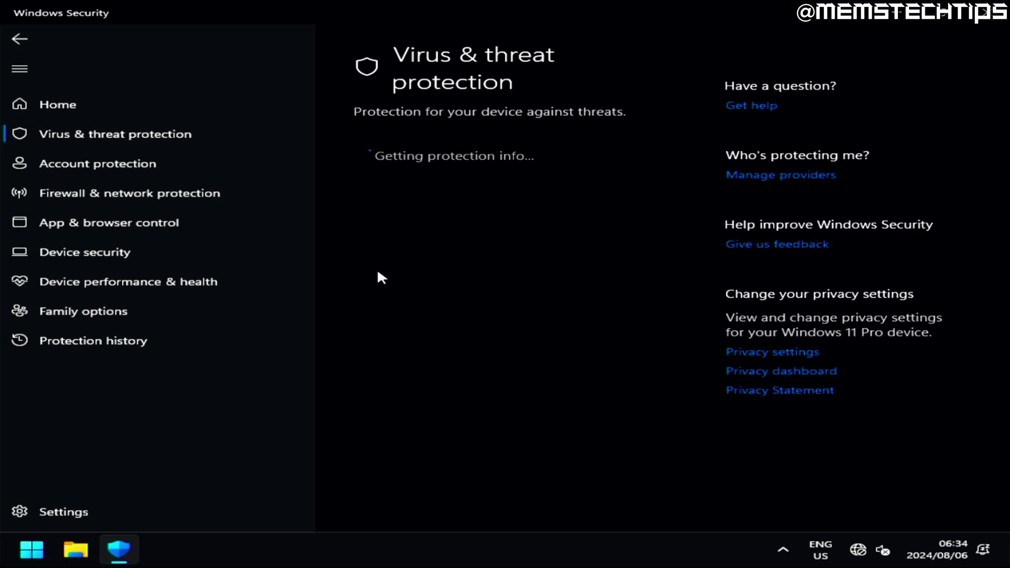
left_click(188, 202)
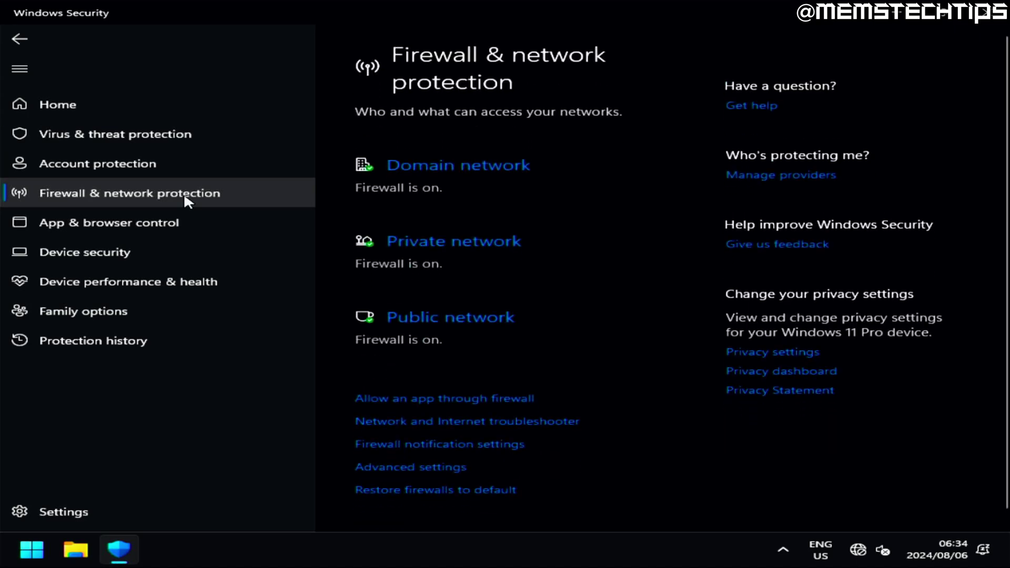
left_click(175, 174)
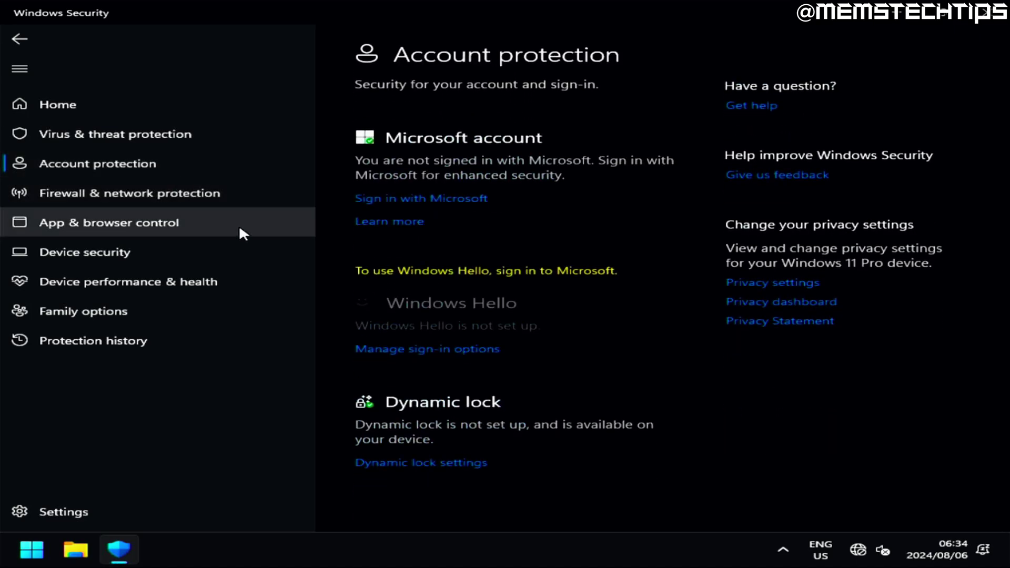
left_click(110, 136)
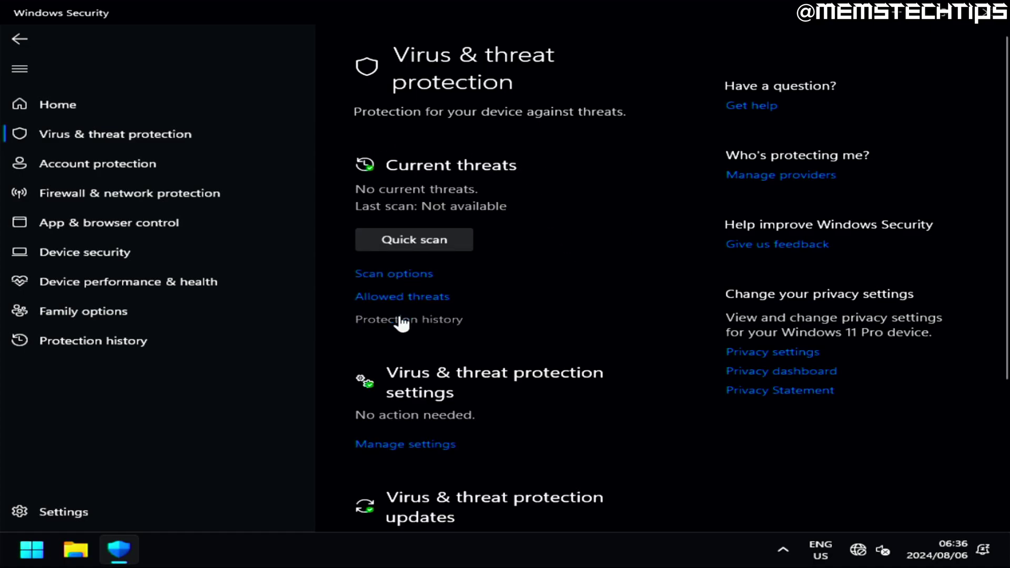
Open the Virus & threat protection settings and review the Real-time protection toggle.
scroll(595, 262, "down", 3)
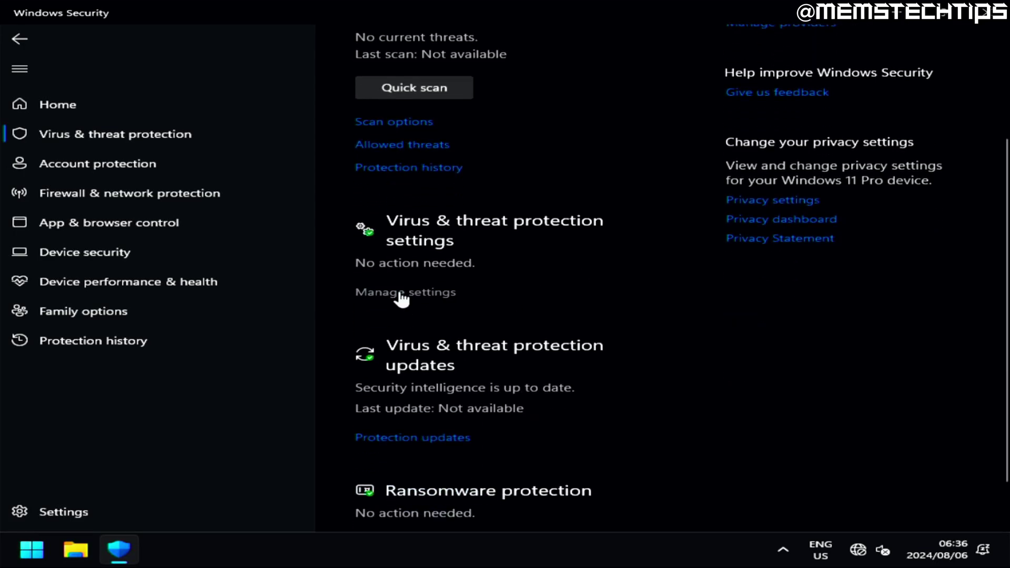
left_click(401, 293)
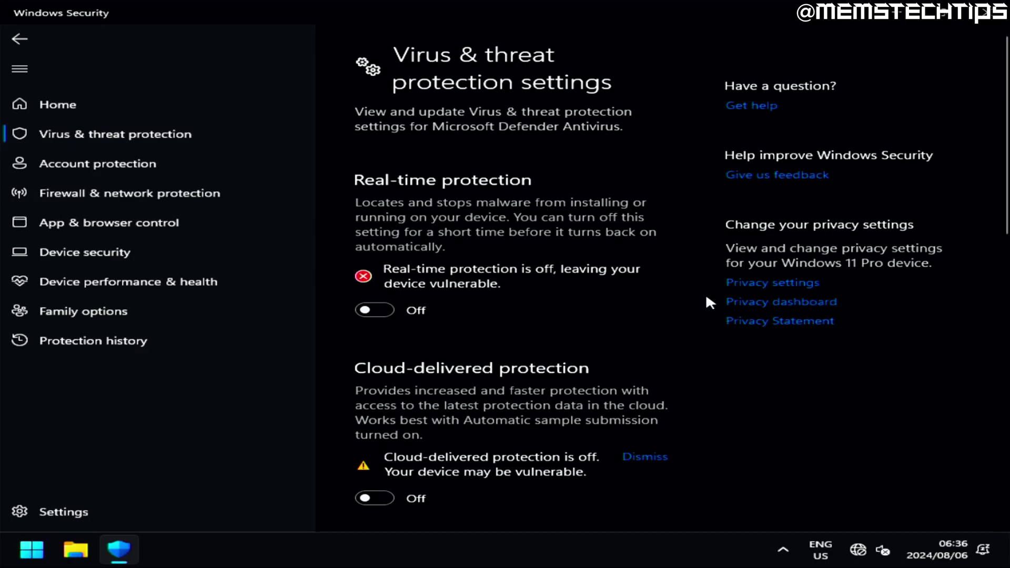
scroll(706, 299, "down", 6)
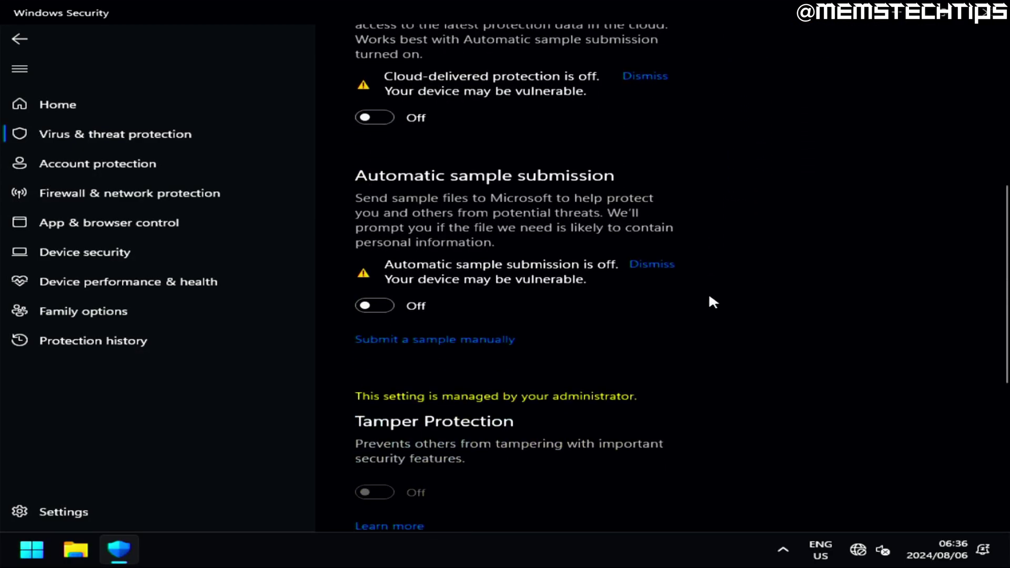
scroll(708, 292, "down", 5)
scroll(390, 263, "up", 7)
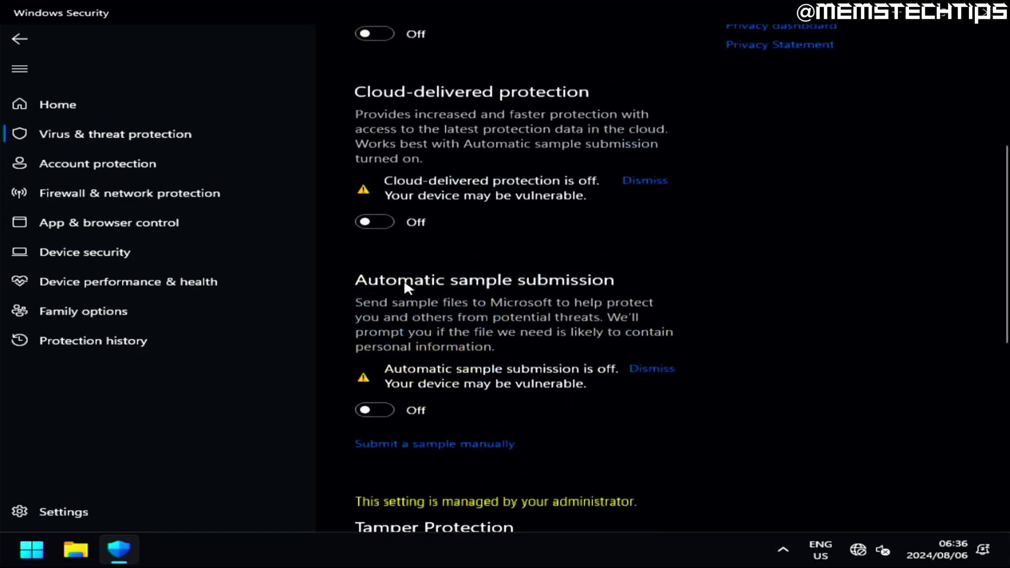
scroll(403, 279, "up", 4)
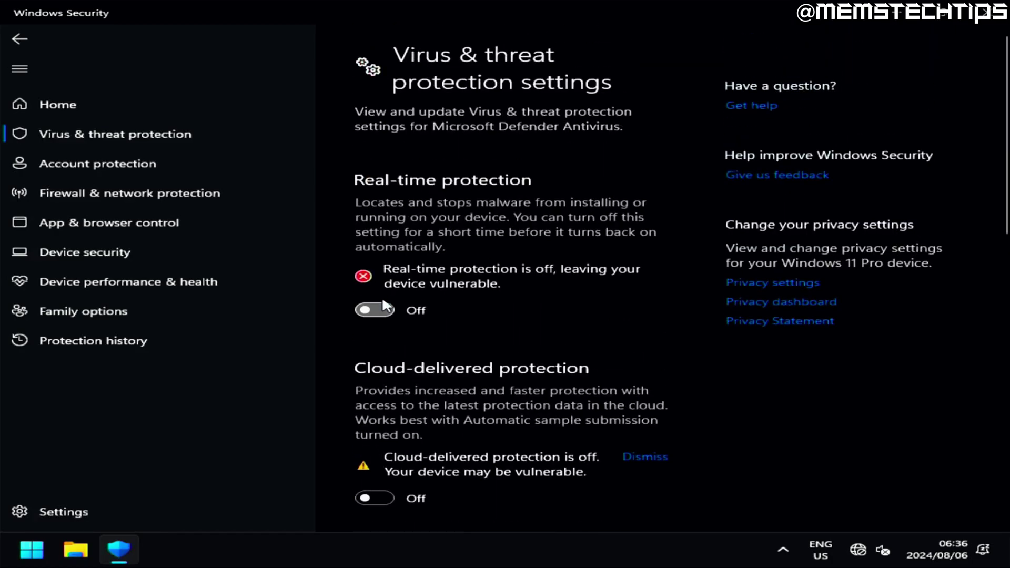
Toggle Real-time protection and approve UAC, then view Firewall & network protection.
left_click(383, 305)
left_click(406, 388)
left_click(141, 191)
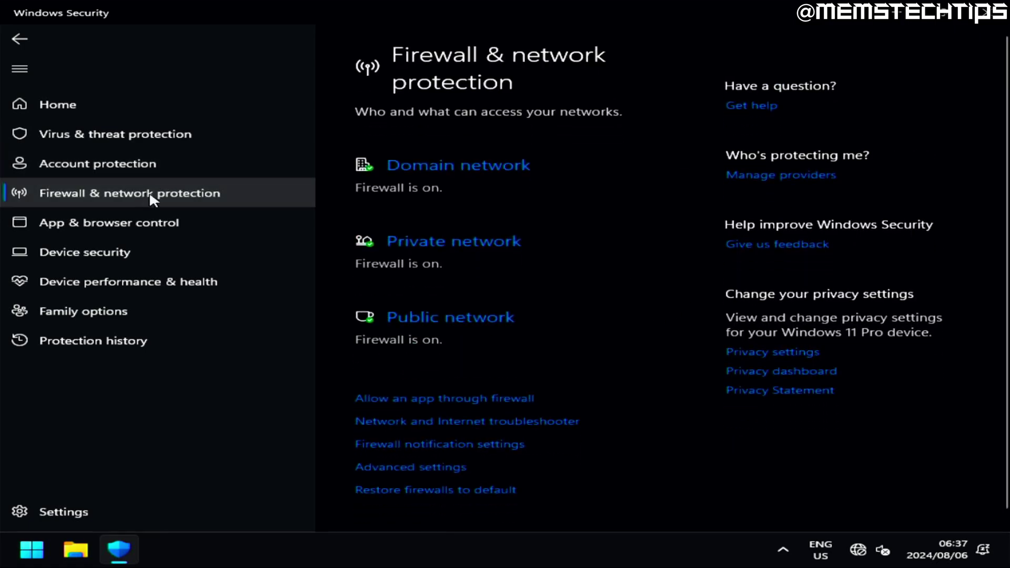